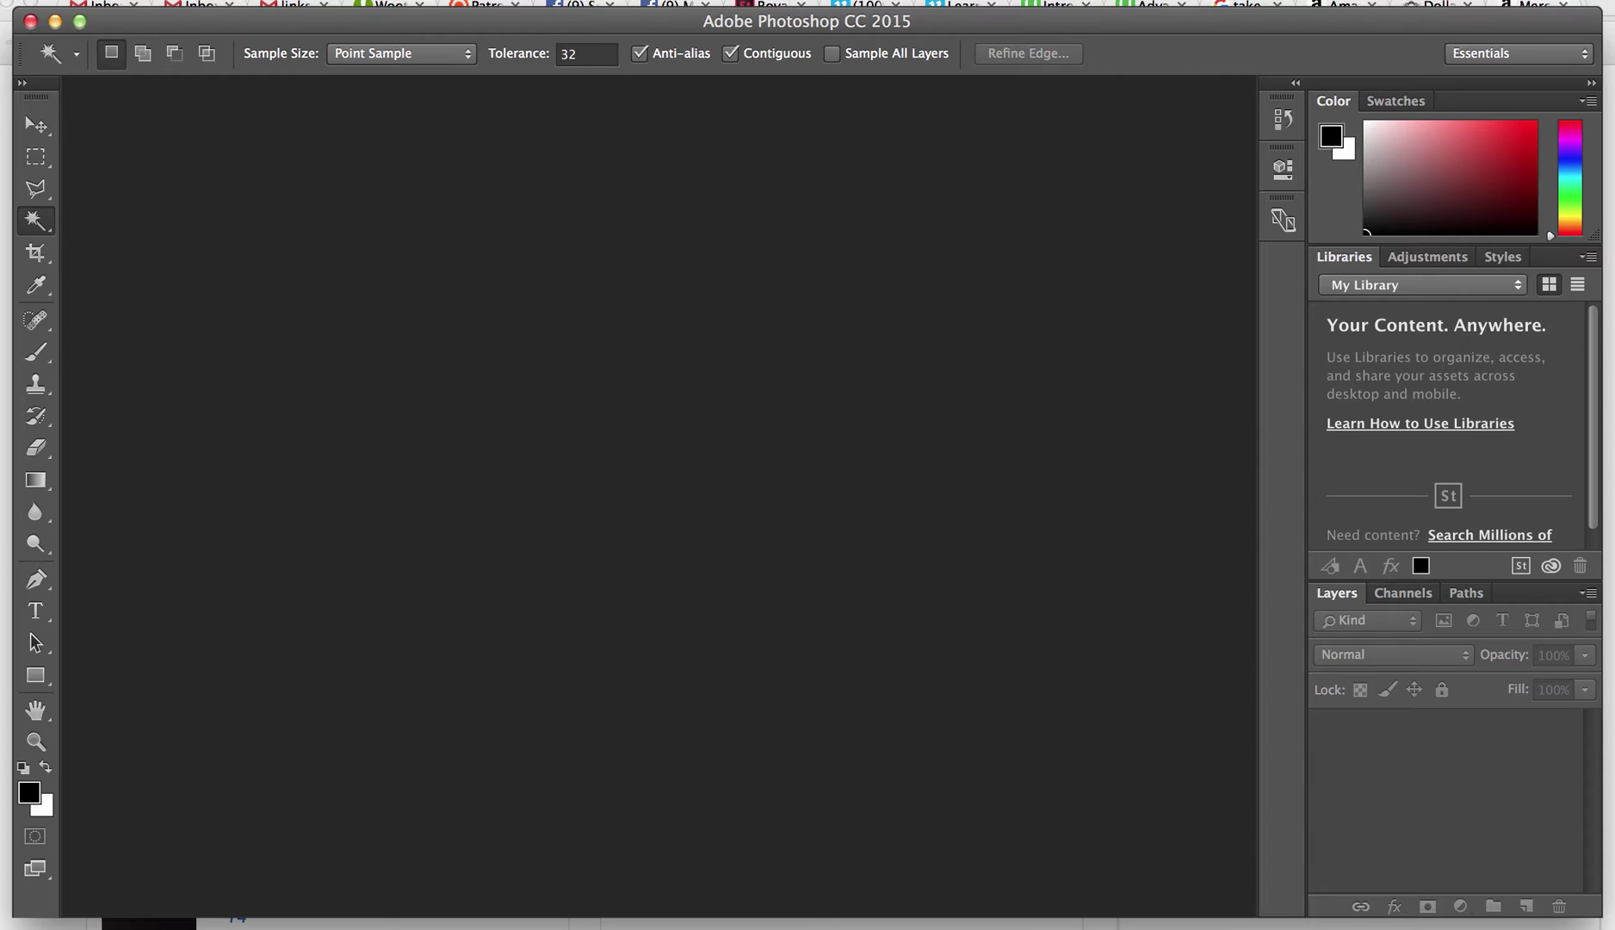
# Replace the baseball bats search on Dollar Photo Club with a search for 'crown'
pyautogui.press('super+Tab')
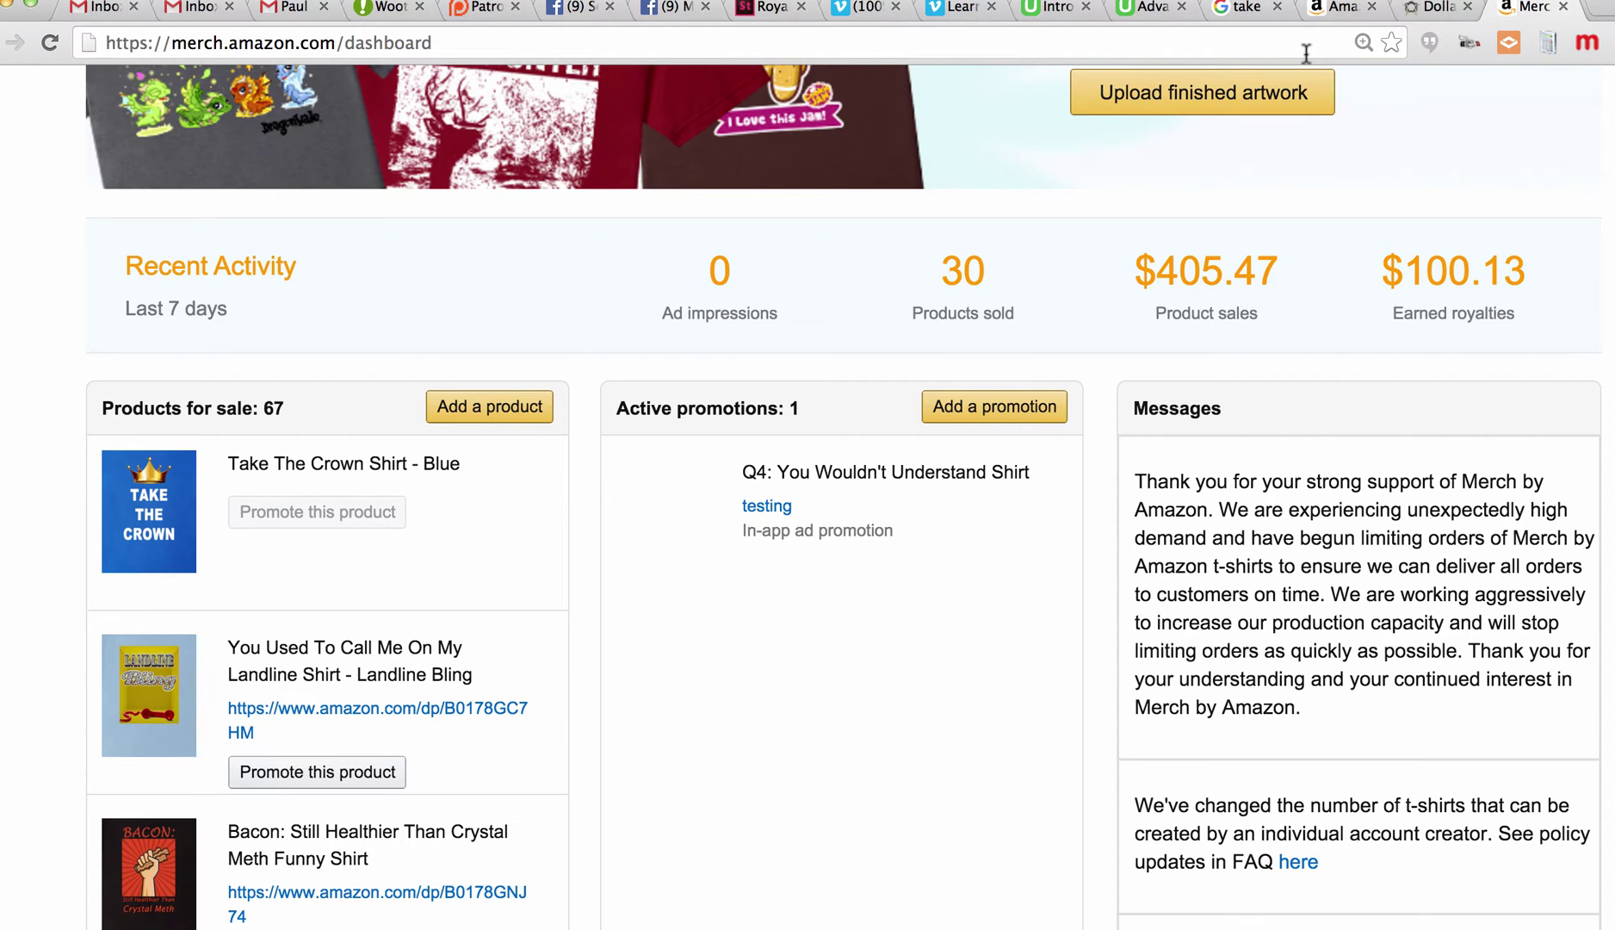
pyautogui.click(1412, 18)
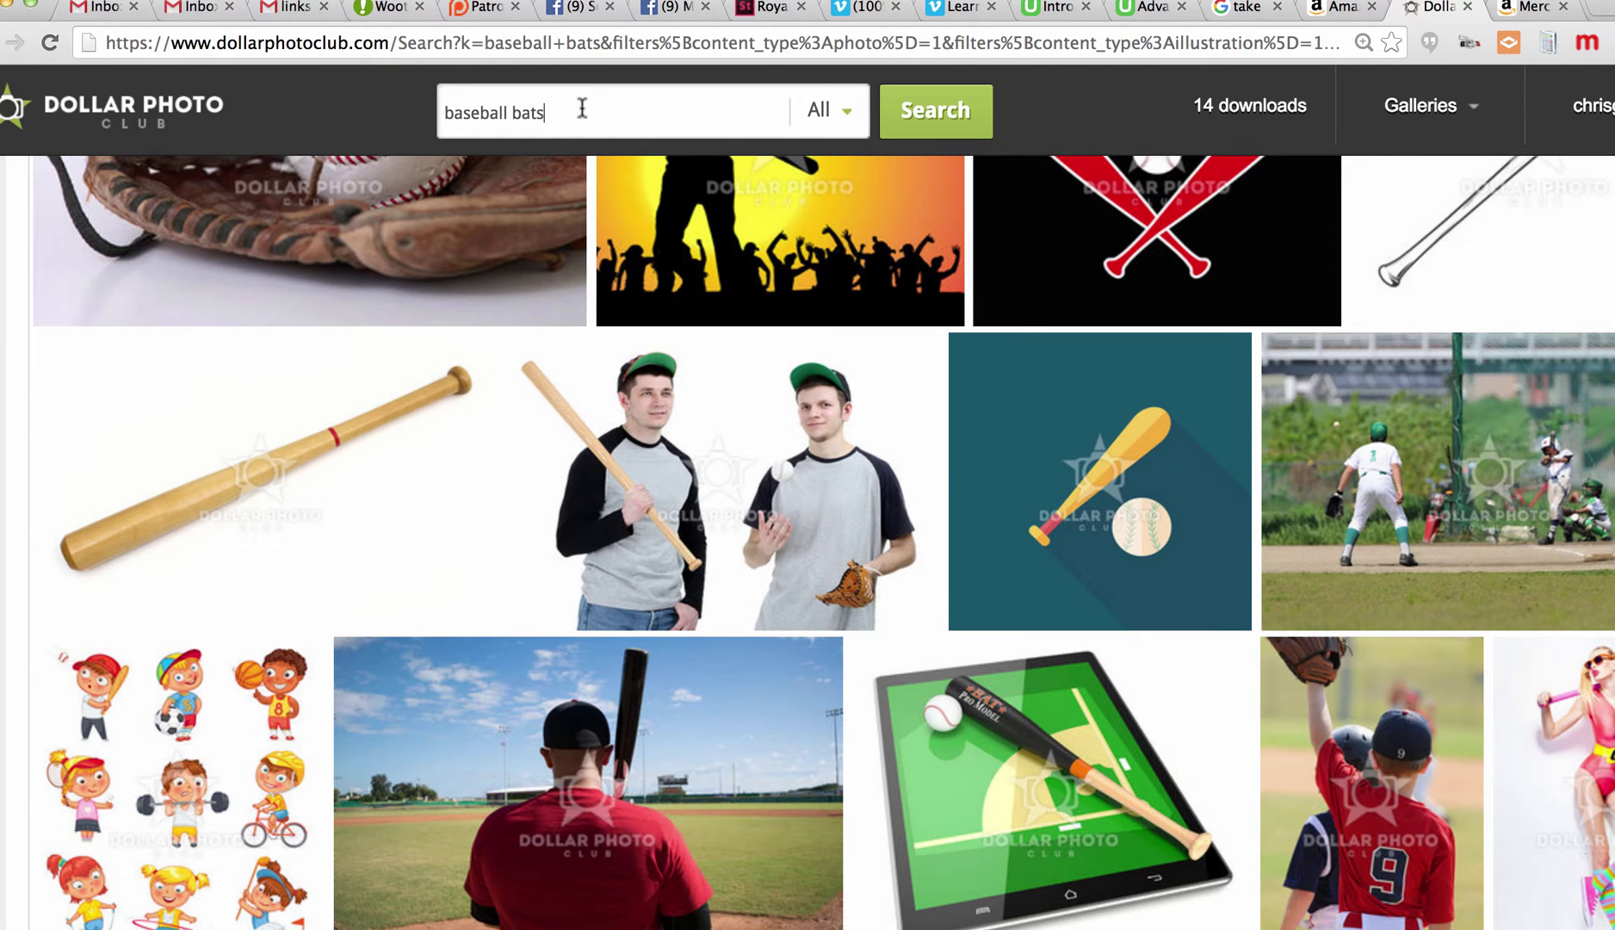
pyautogui.tripleClick(577, 110)
pyautogui.write('crown')
pyautogui.press('Return')
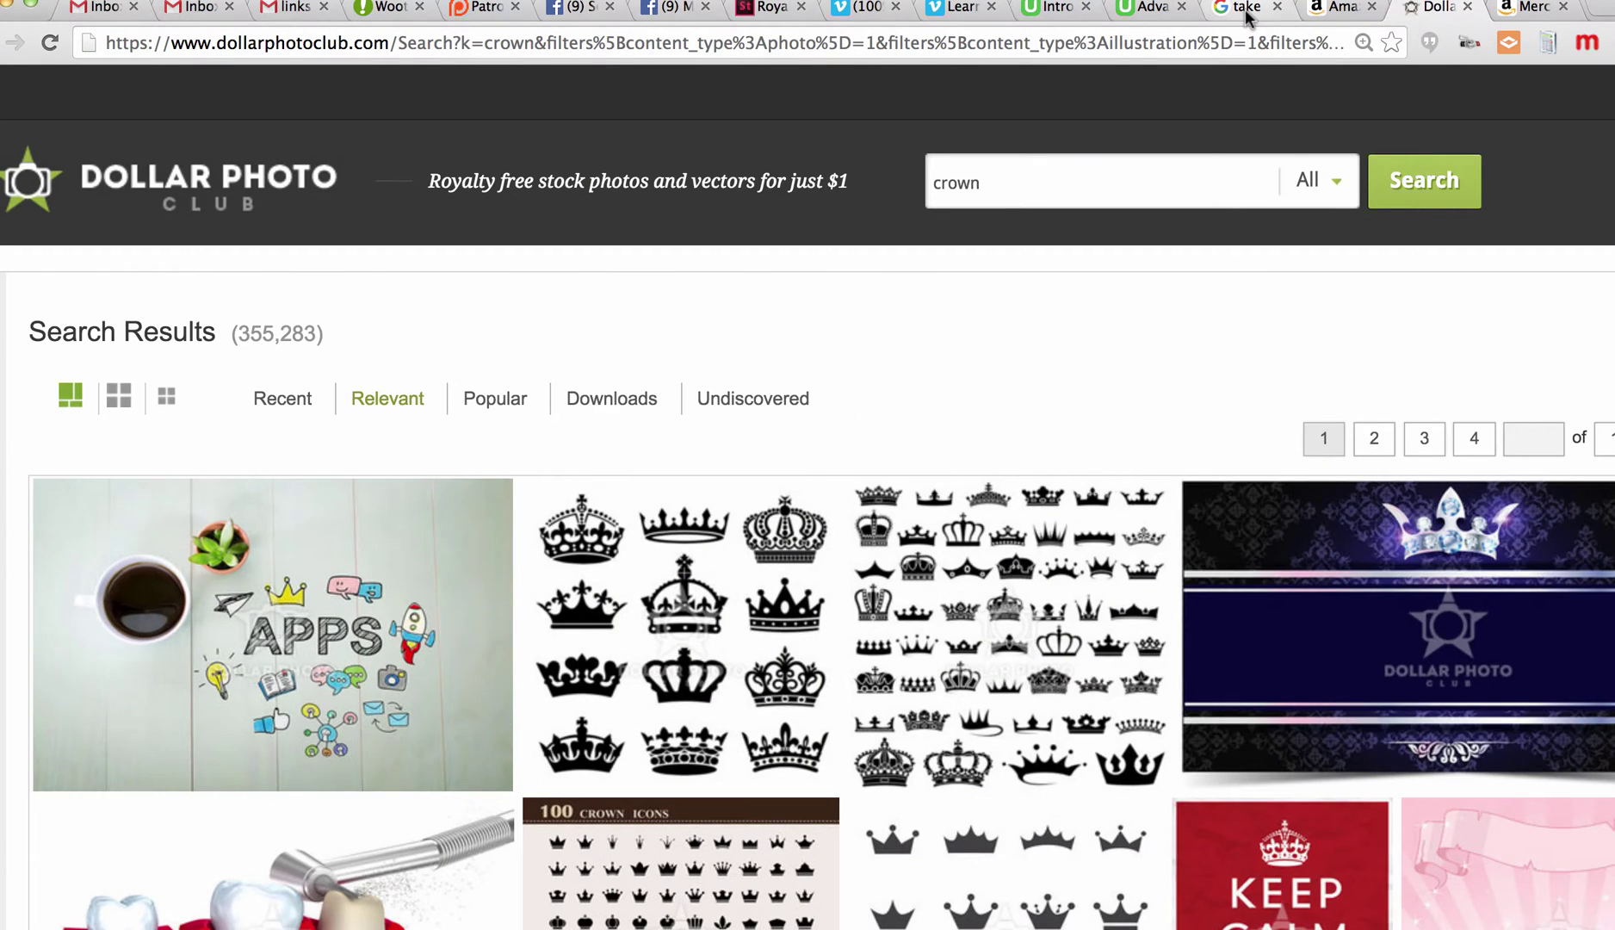
# Browse the Google results for 'take the crown', scrolling down and back to the top
pyautogui.click(1246, 11)
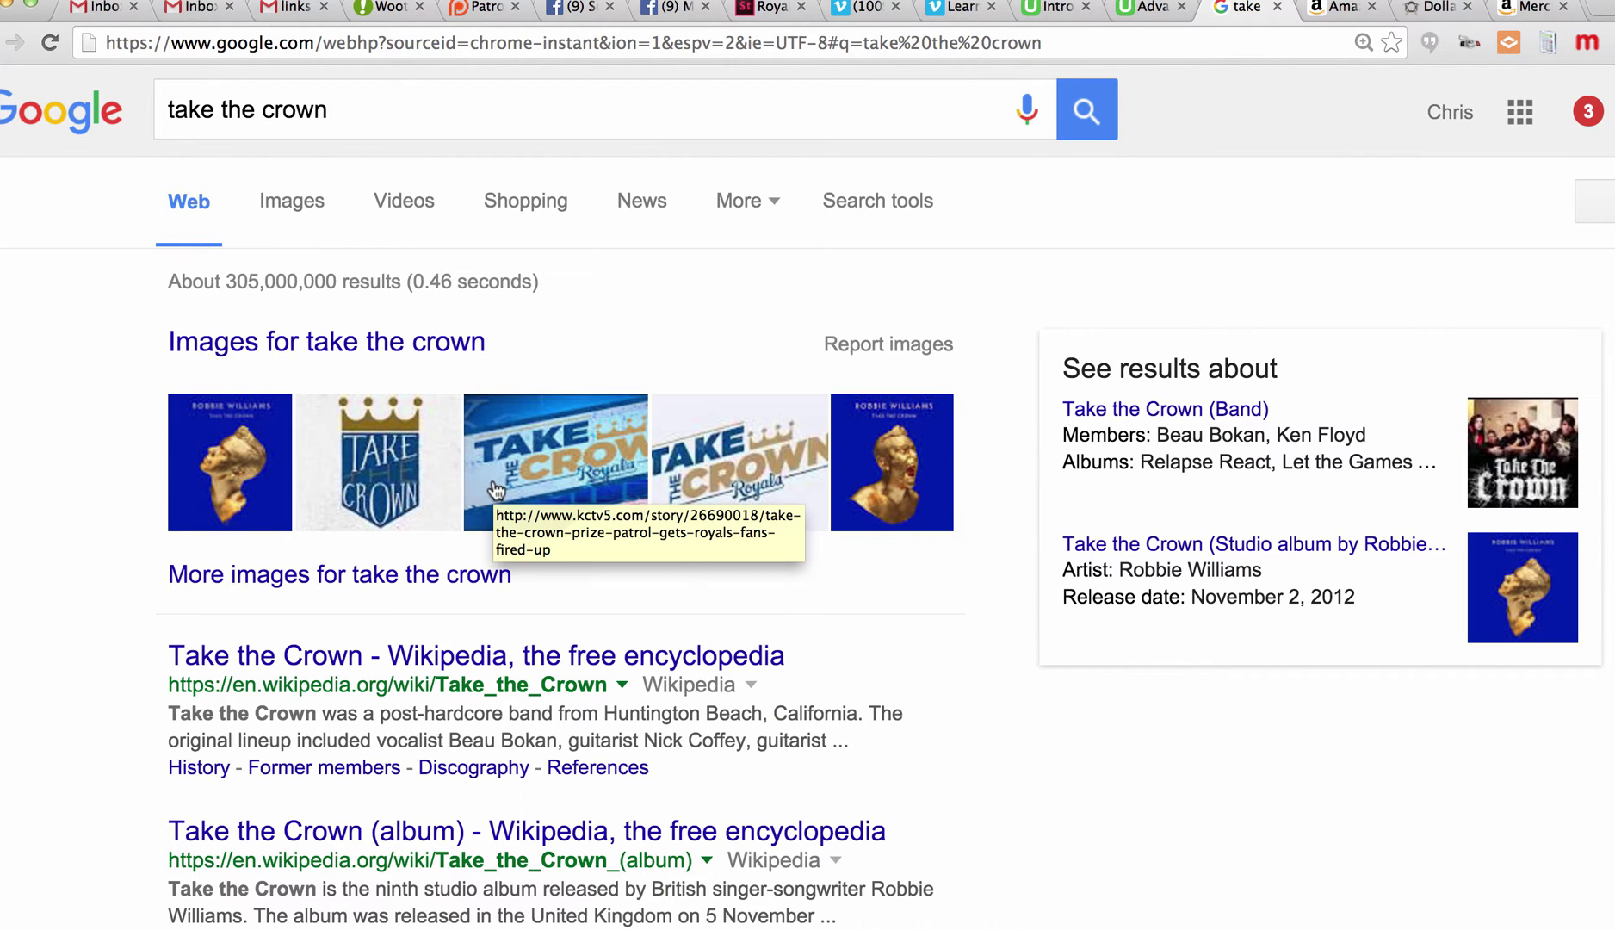
pyautogui.scroll(-5, 496, 490)
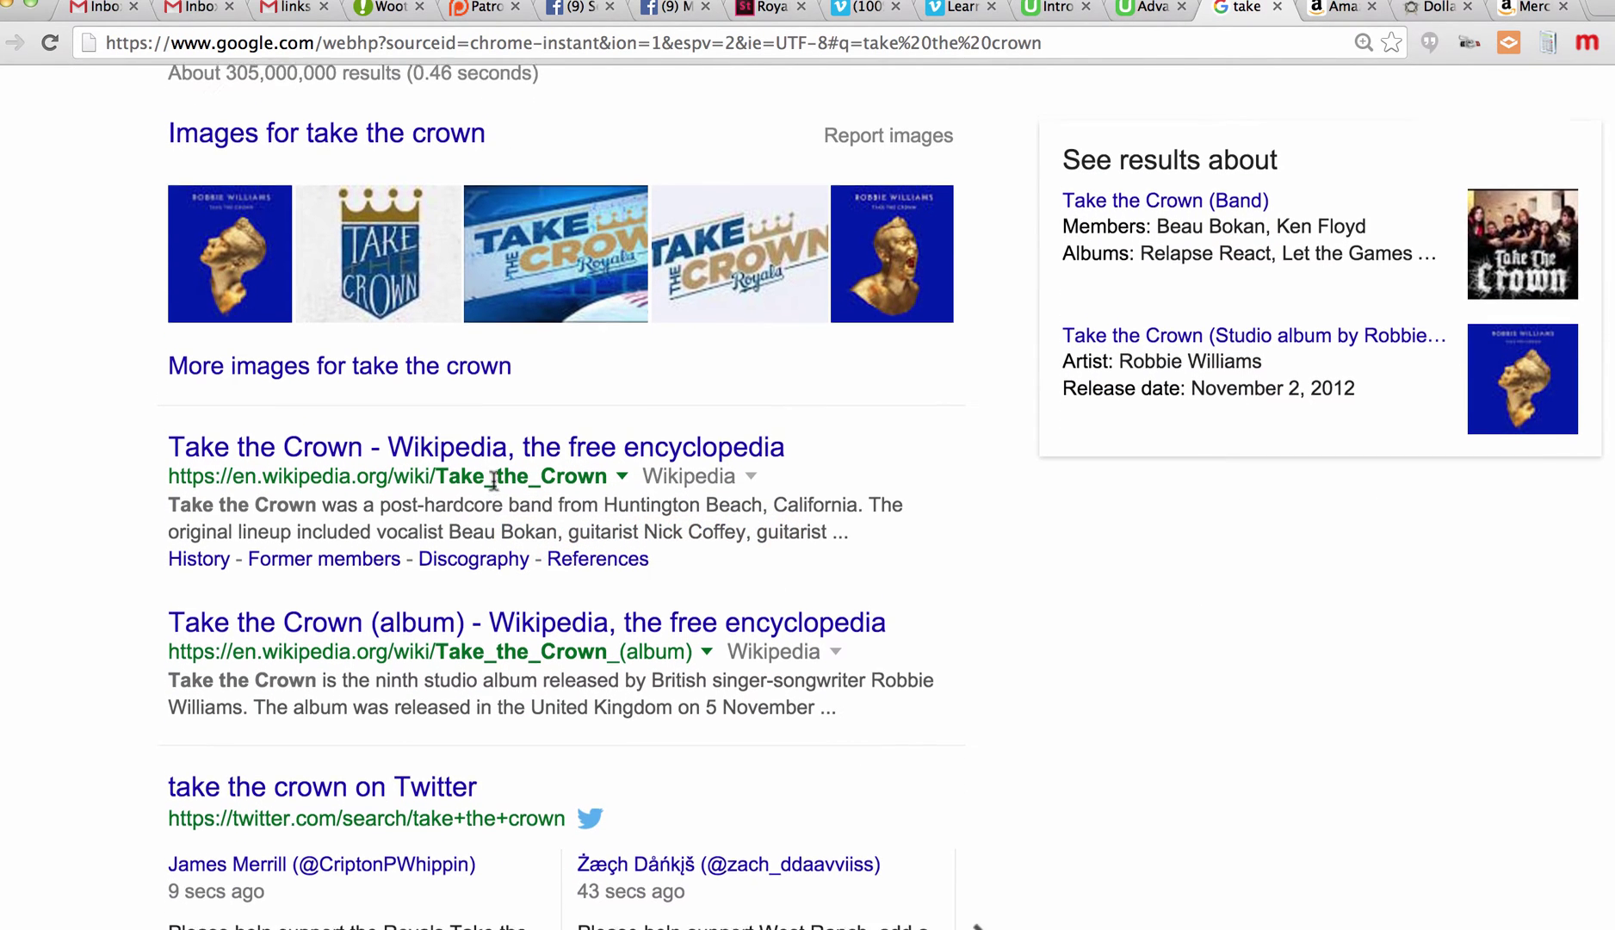
pyautogui.scroll(1, 495, 484)
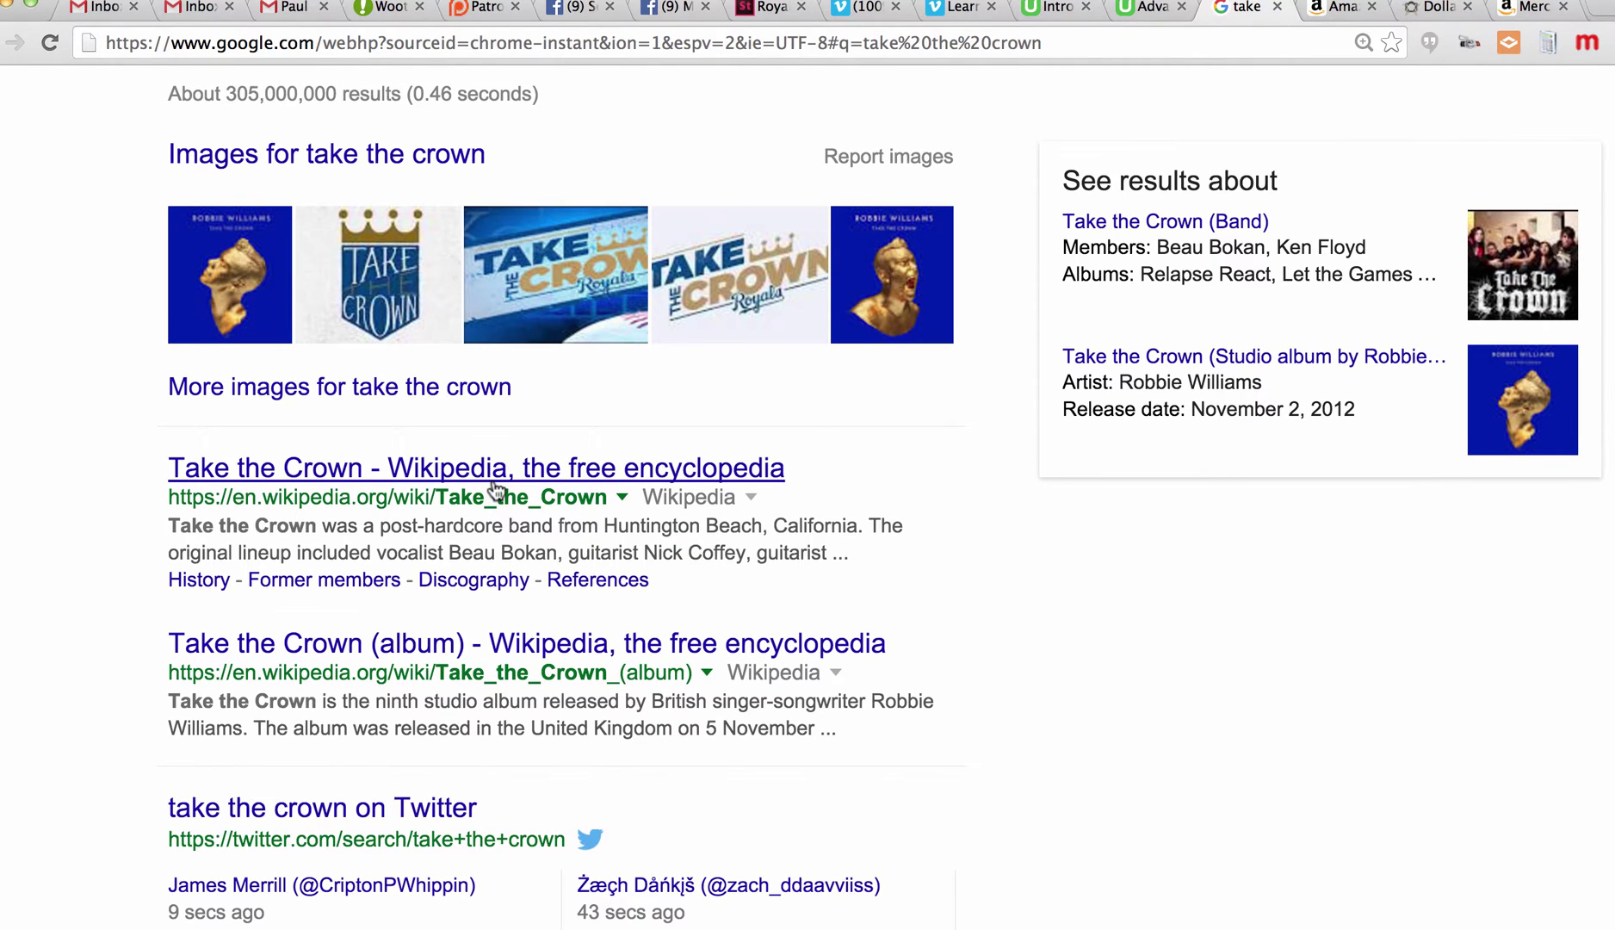
pyautogui.scroll(-5, 491, 491)
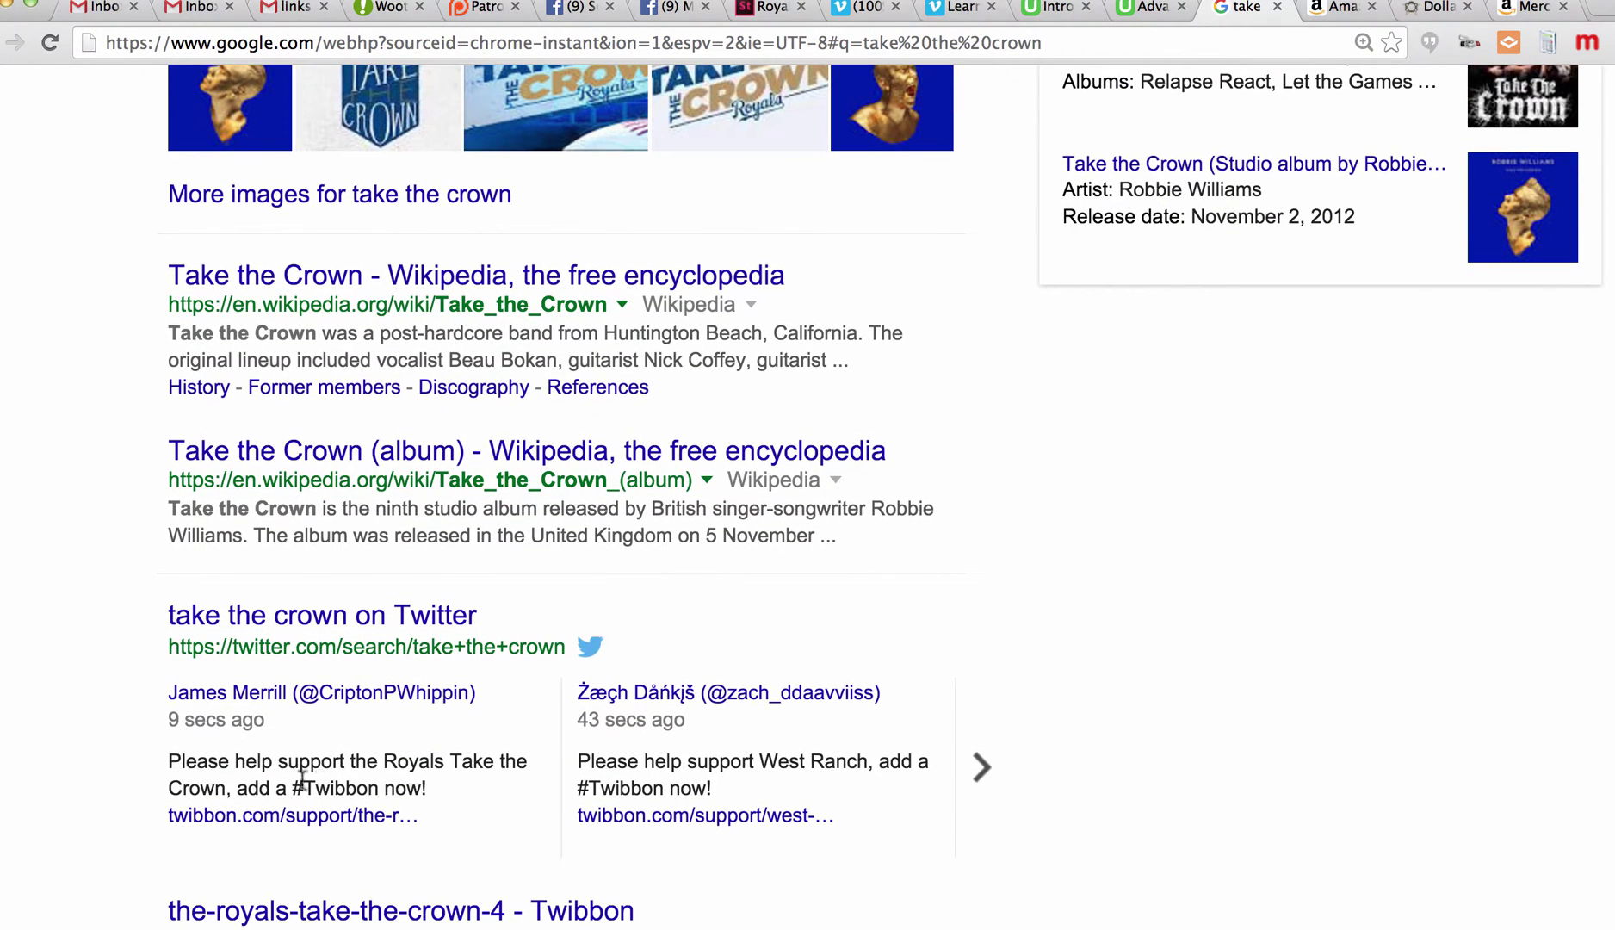
pyautogui.scroll(10, 401, 735)
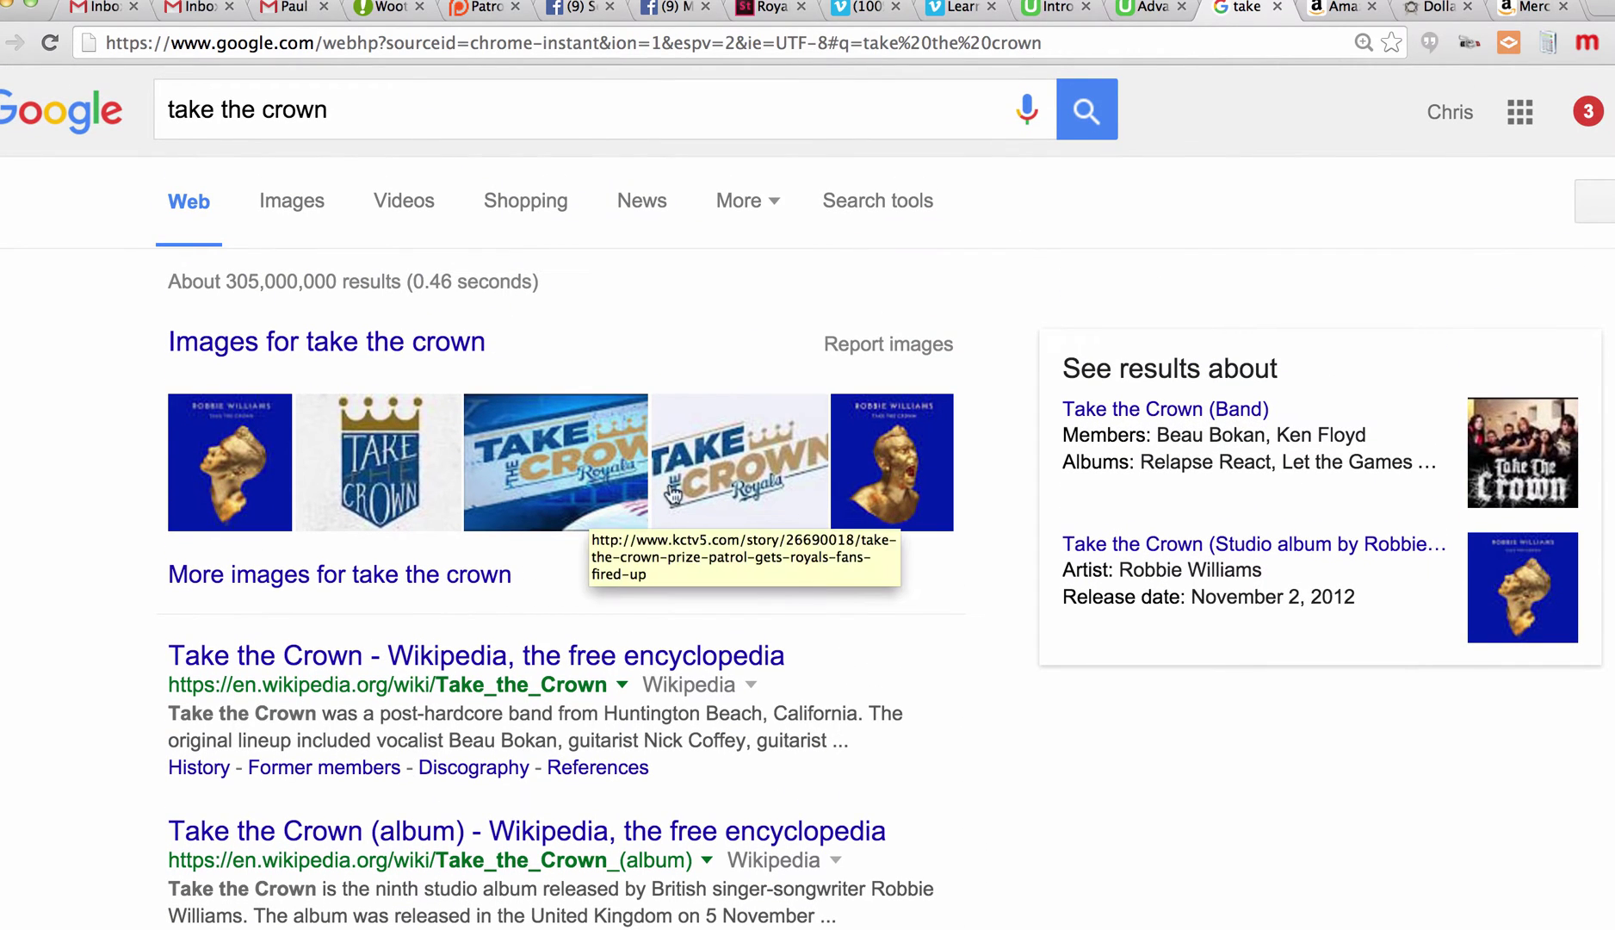
# Return to Dollar Photo Club and scroll through the crown results to the gold crown
pyautogui.click(1414, 11)
pyautogui.scroll(-5, 681, 358)
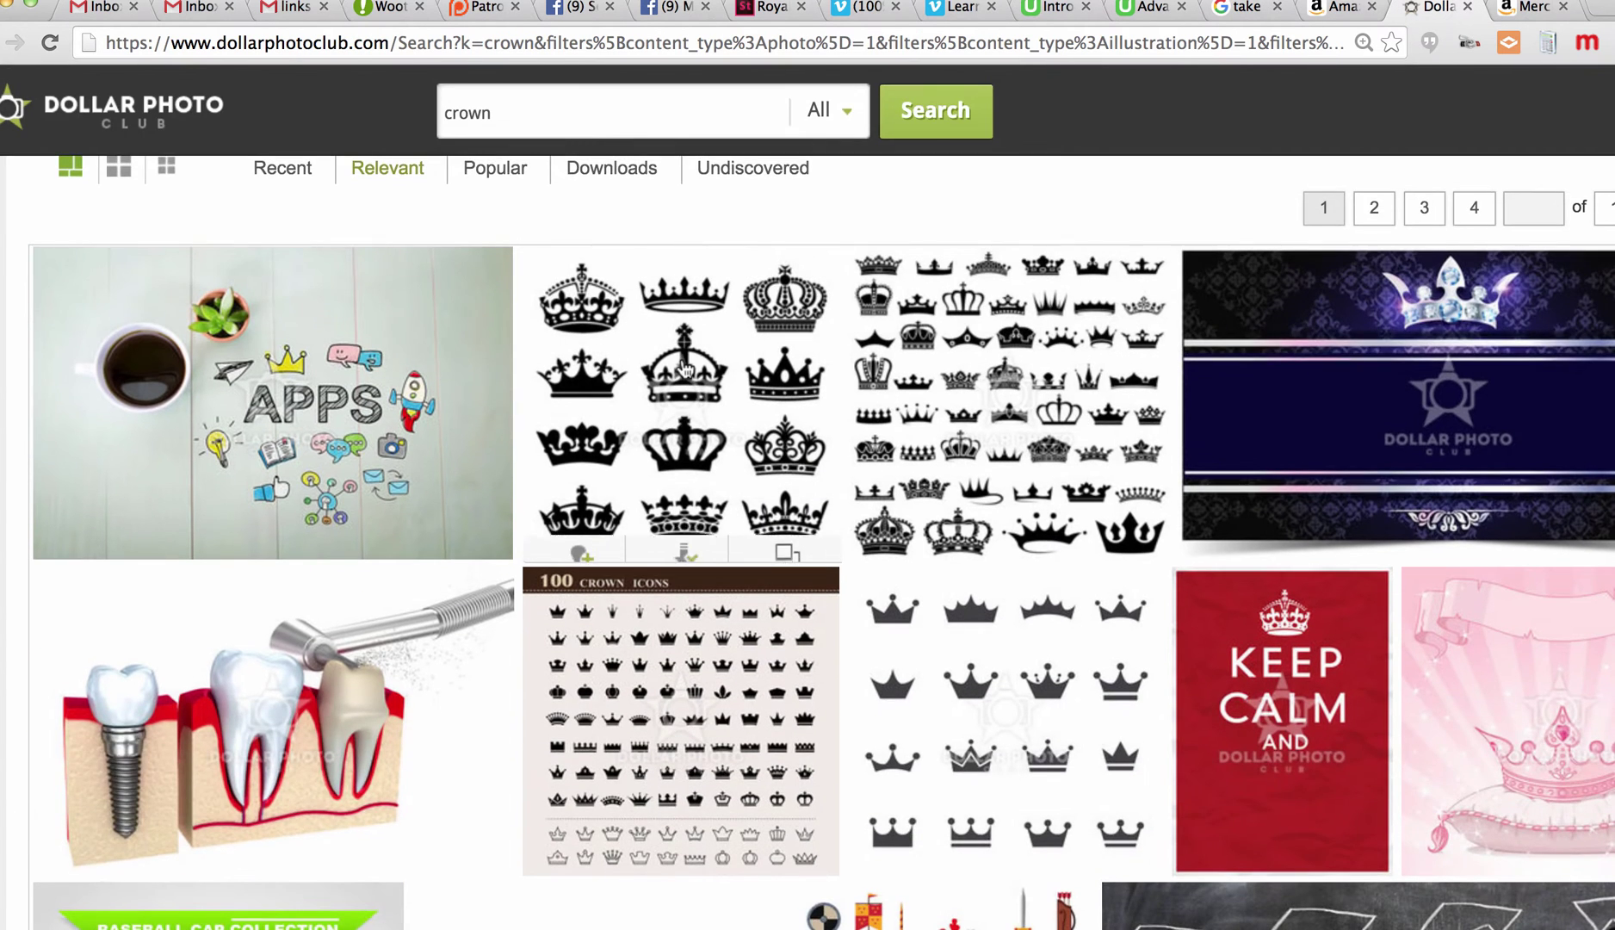
pyautogui.scroll(-15, 694, 372)
pyautogui.scroll(-10, 920, 551)
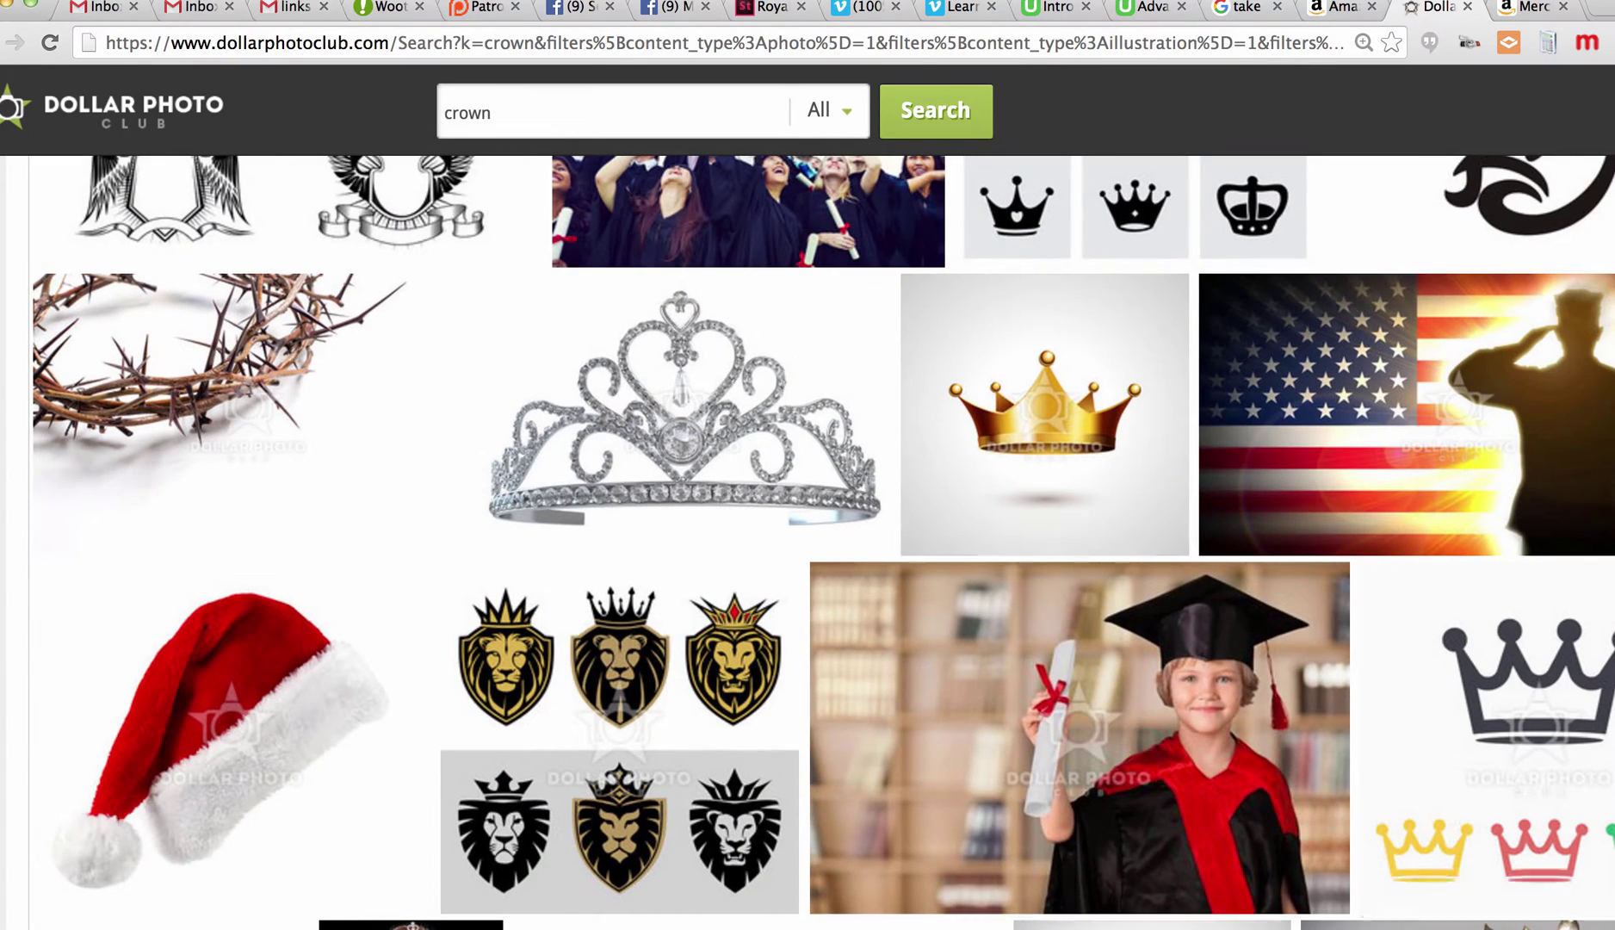
# Open 0_Y3Jvd24y.jpg from the Dollarphotoclub_79272760 folder in Photoshop
pyautogui.press('super+Tab')
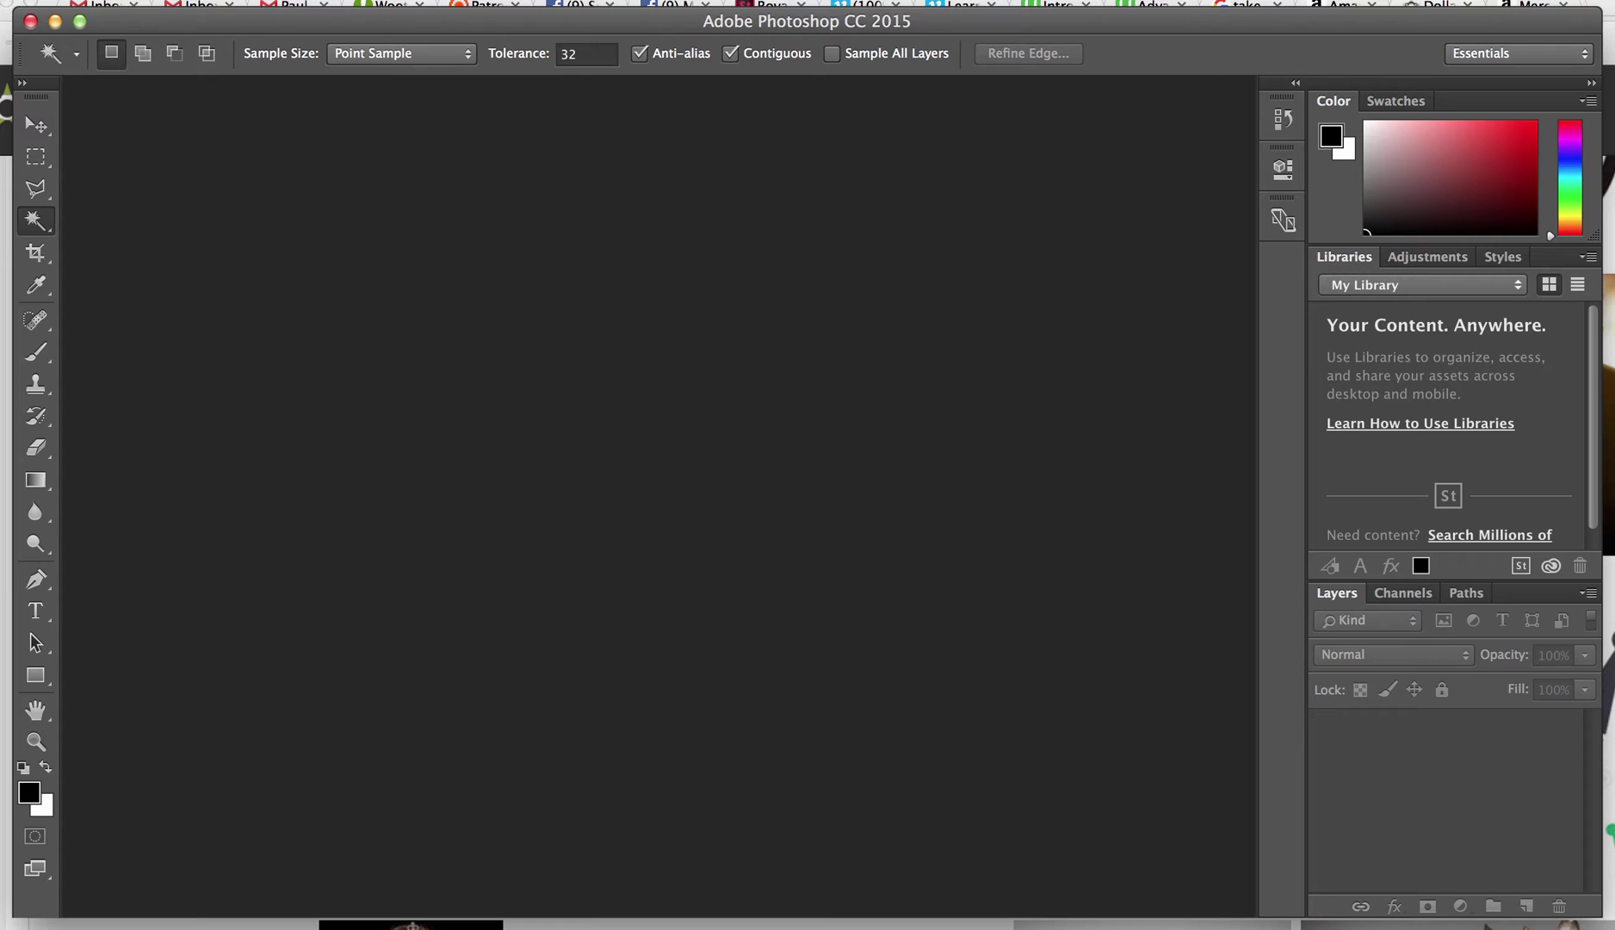
pyautogui.press('super+o')
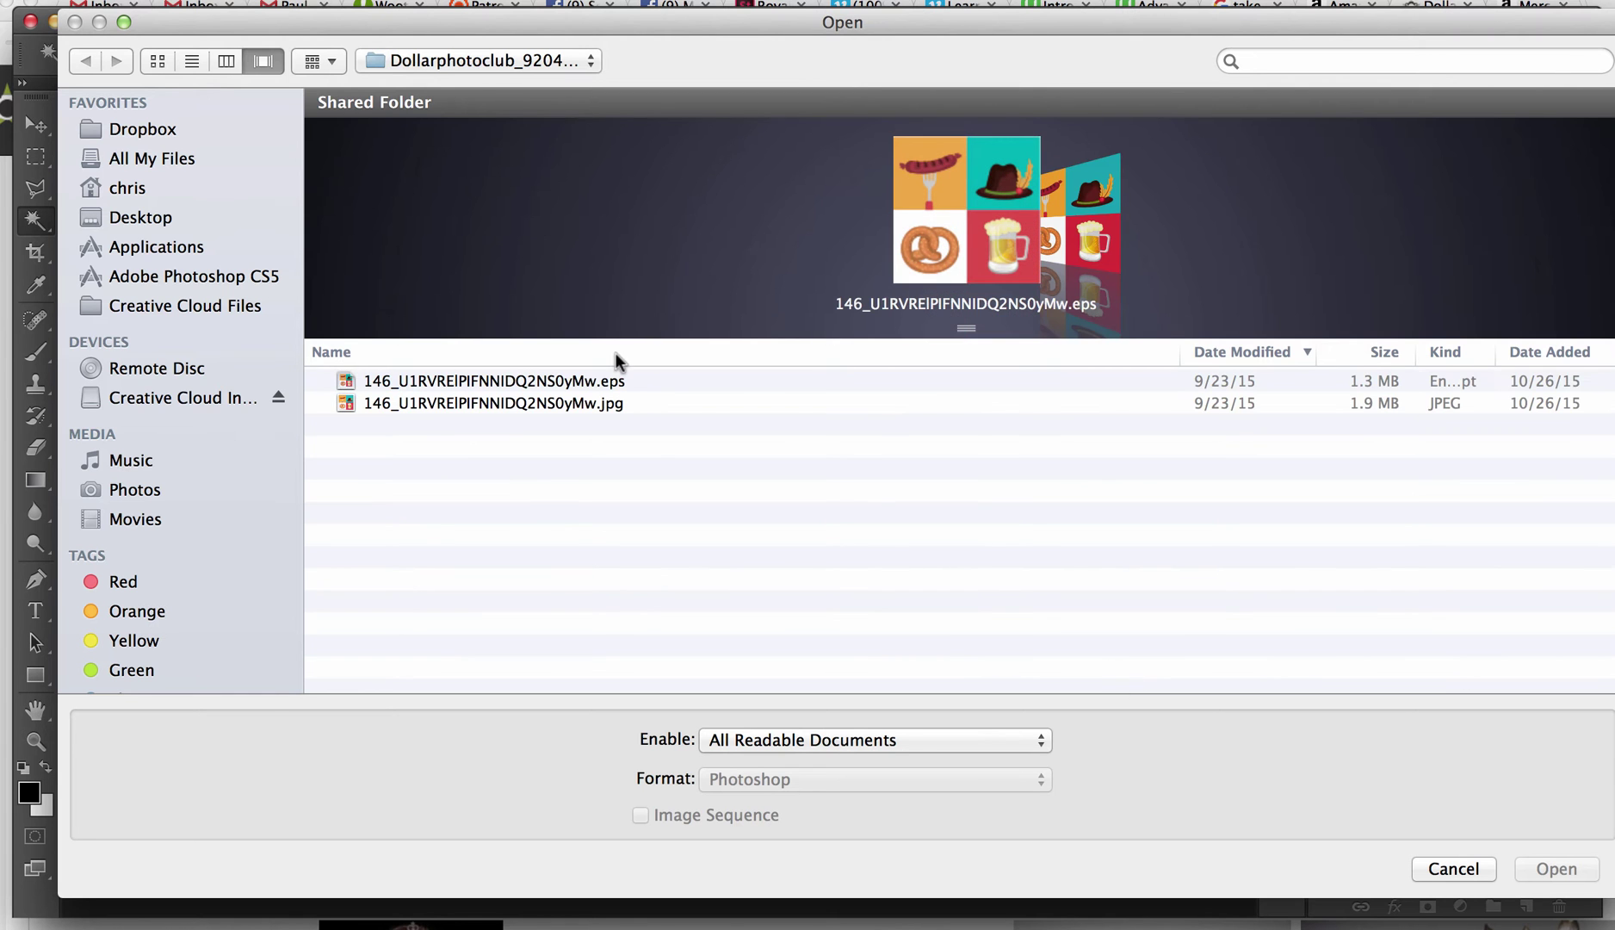
pyautogui.click(471, 69)
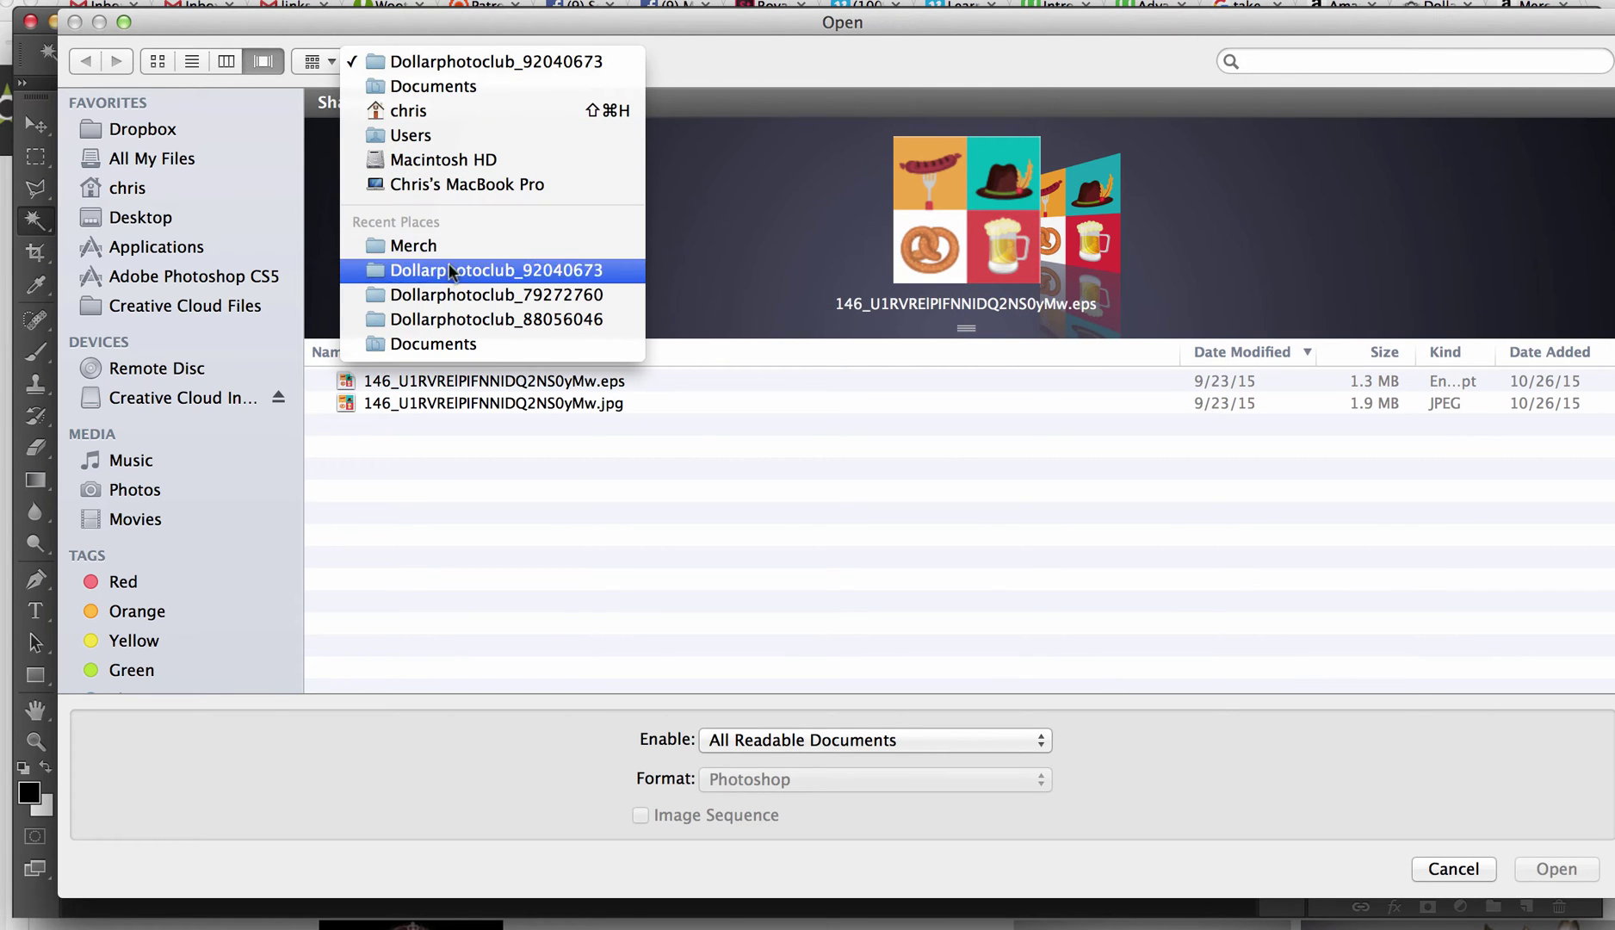
pyautogui.click(448, 295)
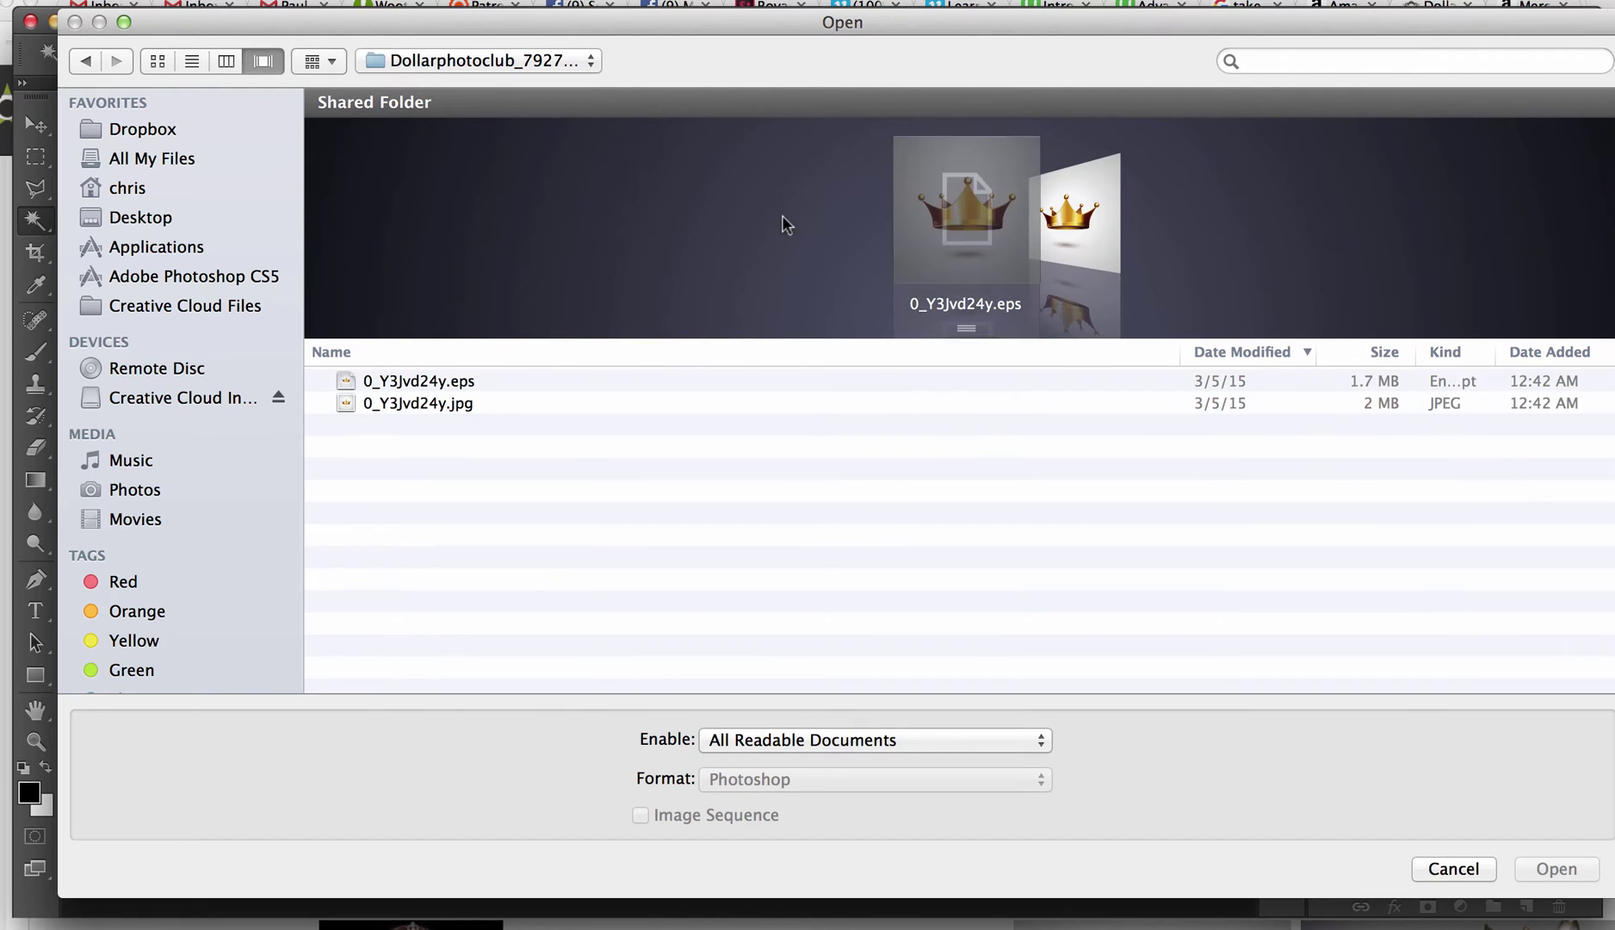
pyautogui.click(464, 401)
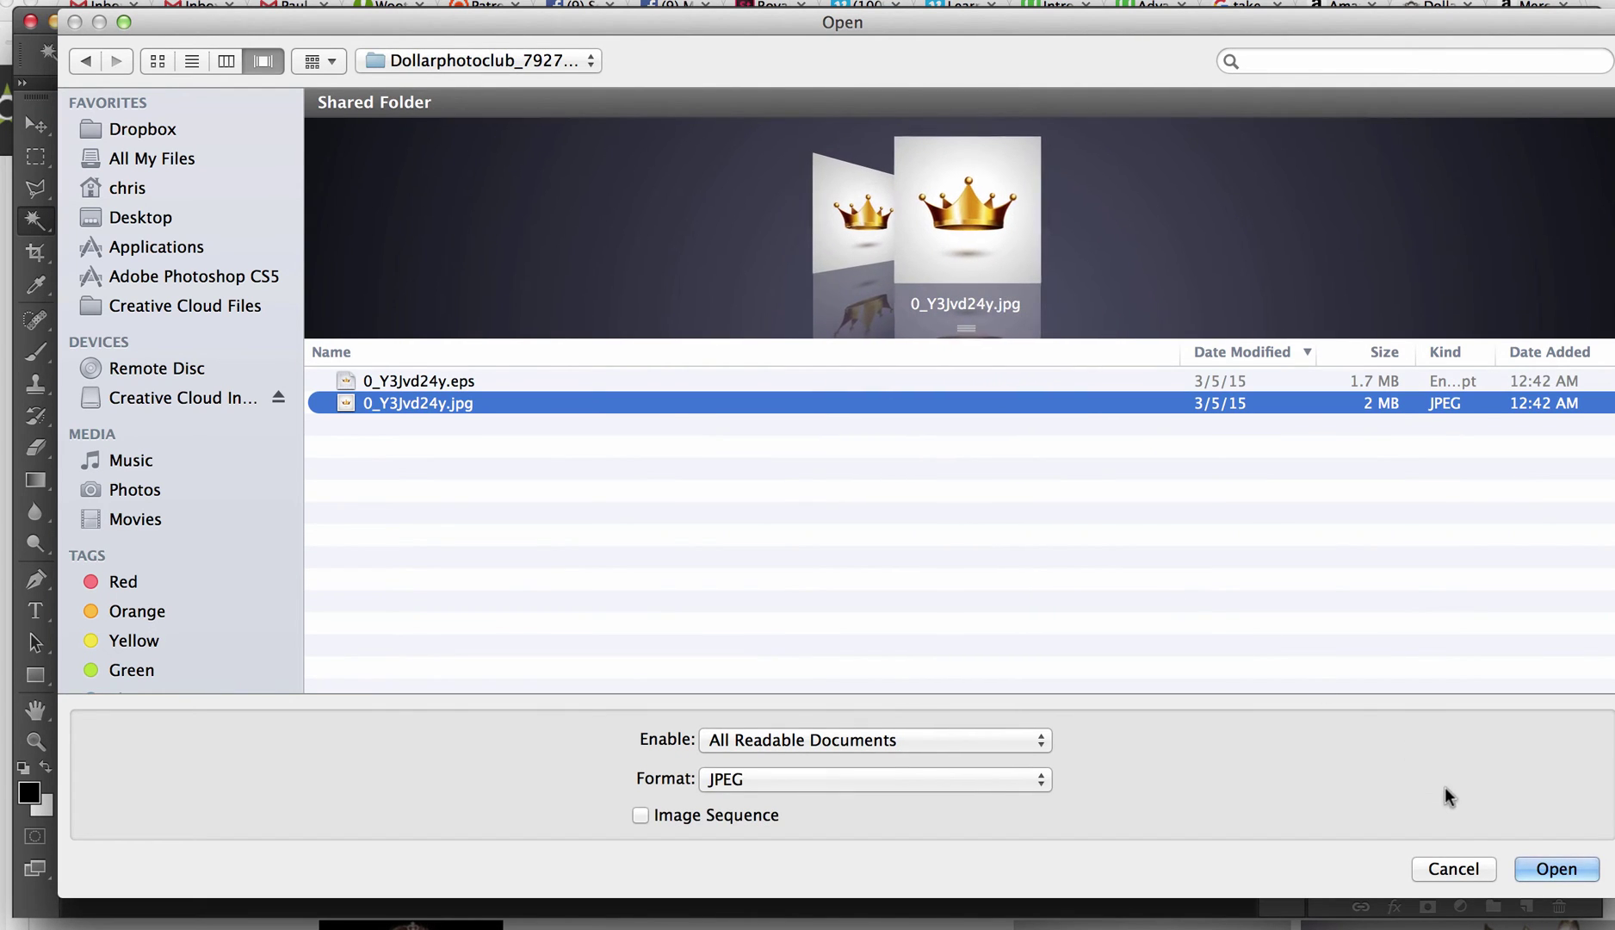
pyautogui.click(1533, 869)
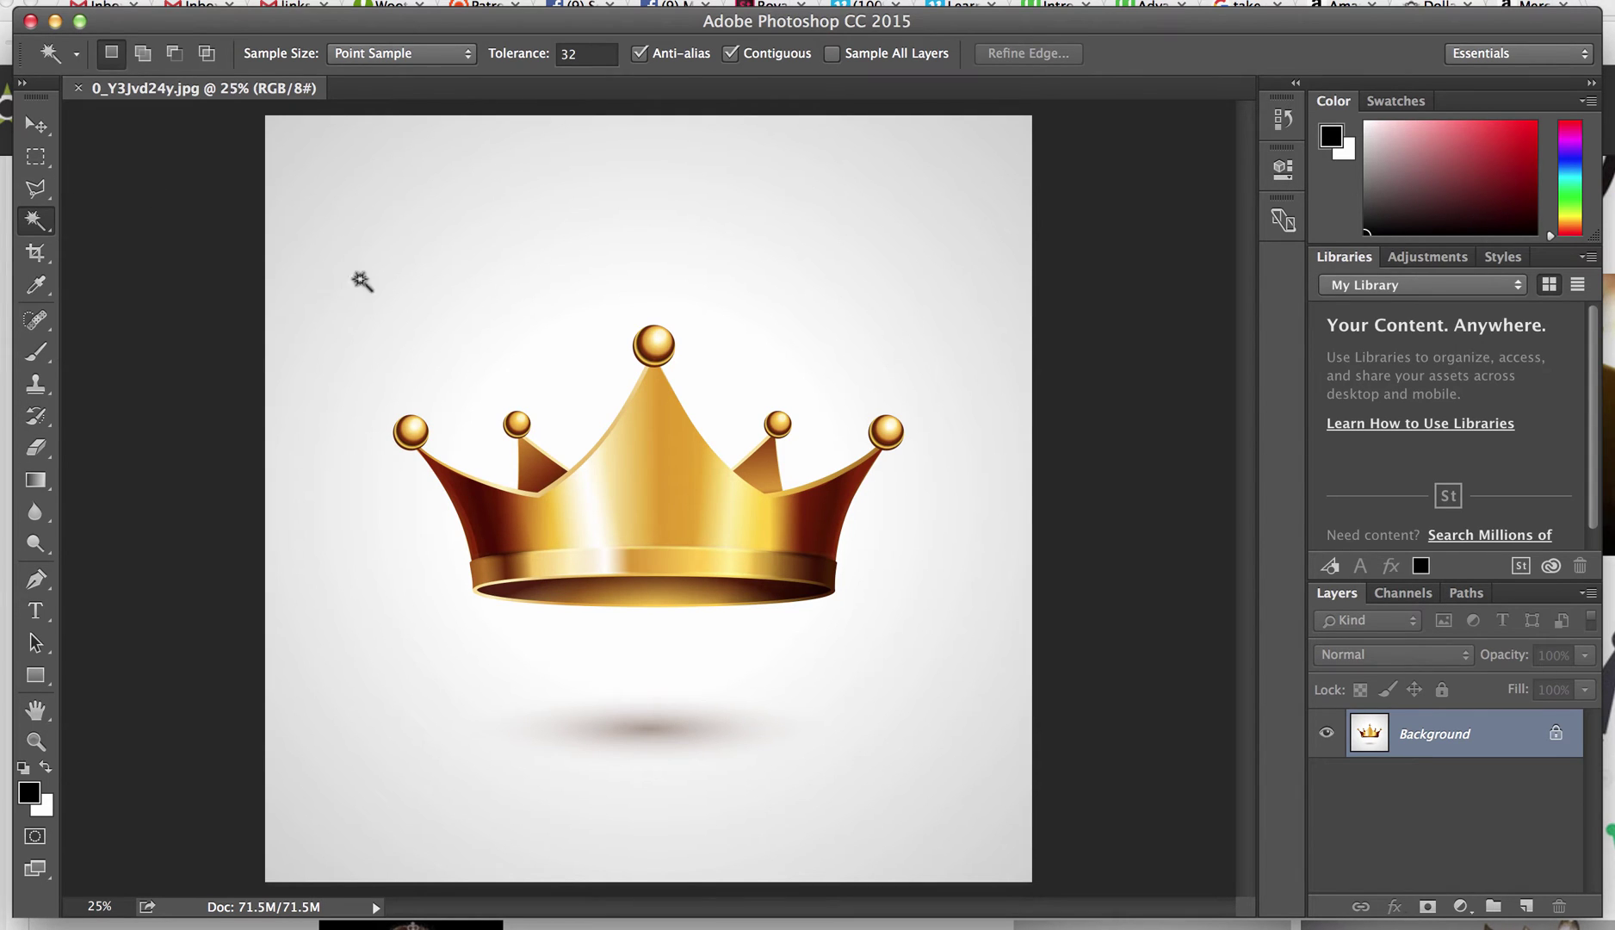
# Select the light background around the crown with the Magic Wand
pyautogui.click(372, 585)
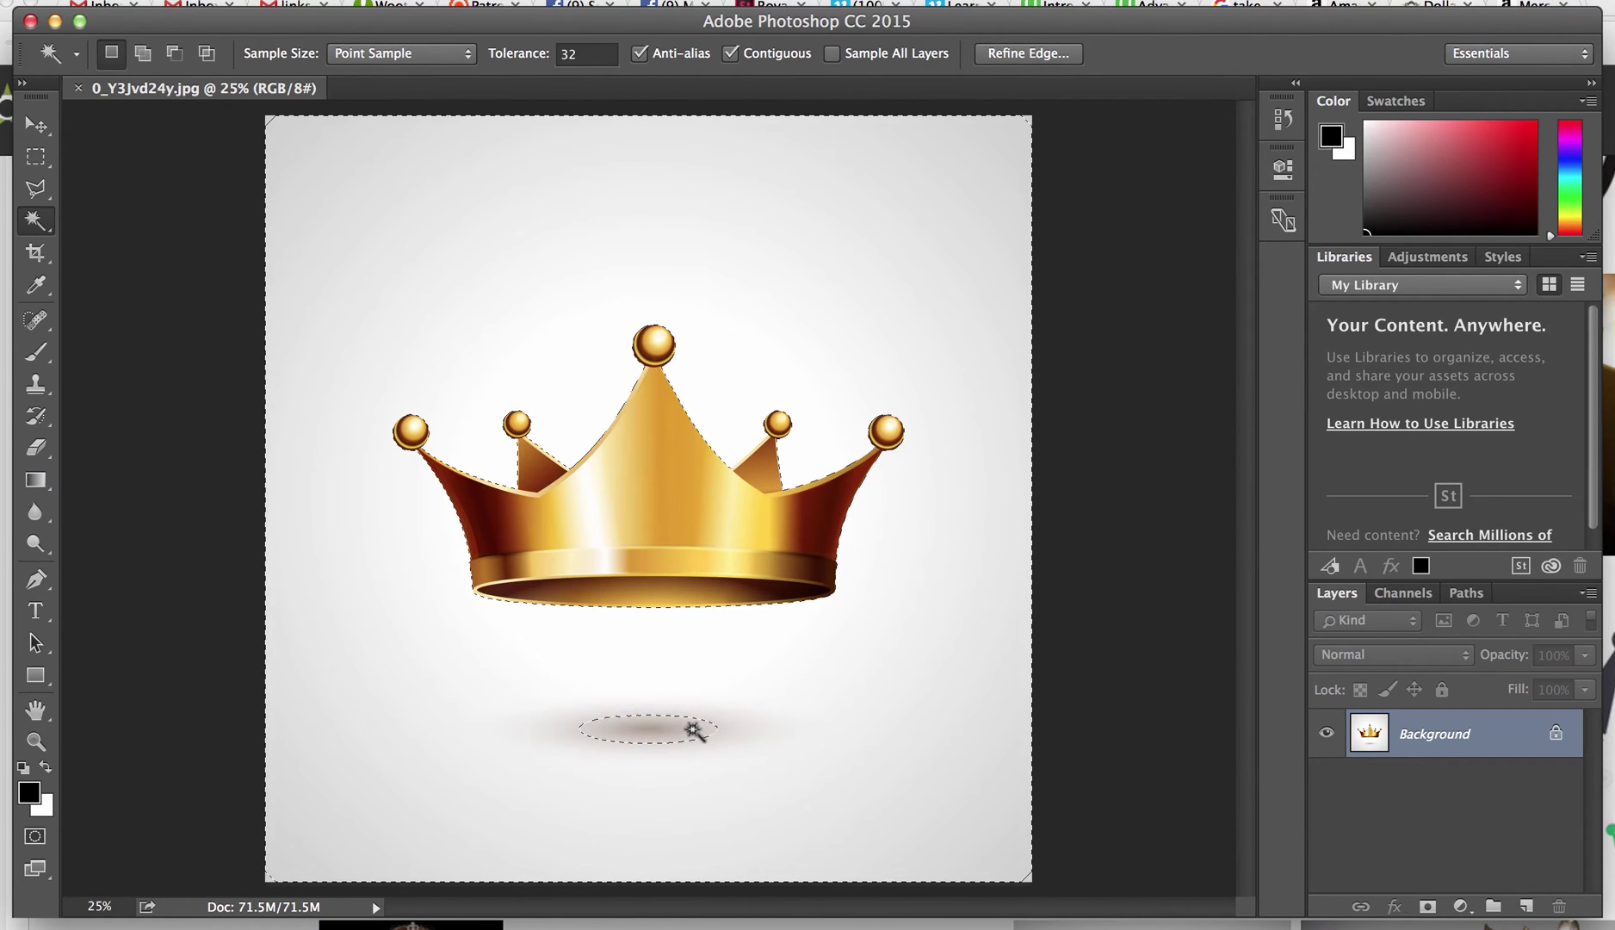
pyautogui.click(36, 155)
pyautogui.click(330, 262)
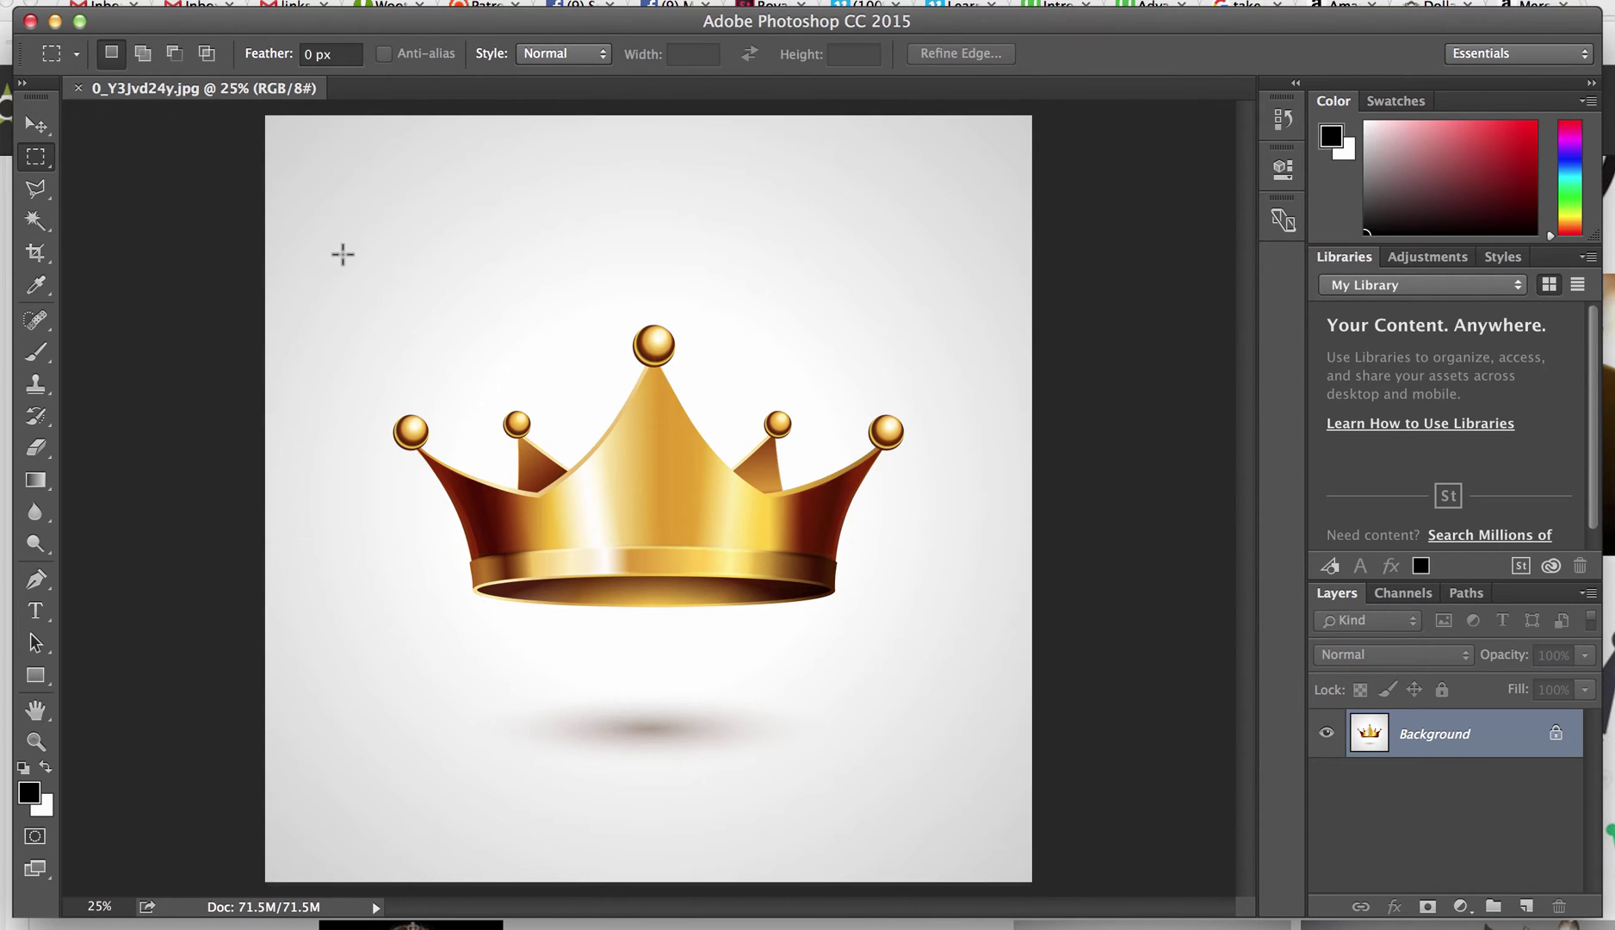
pyautogui.moveTo(342, 257); pyautogui.dragTo(942, 648)
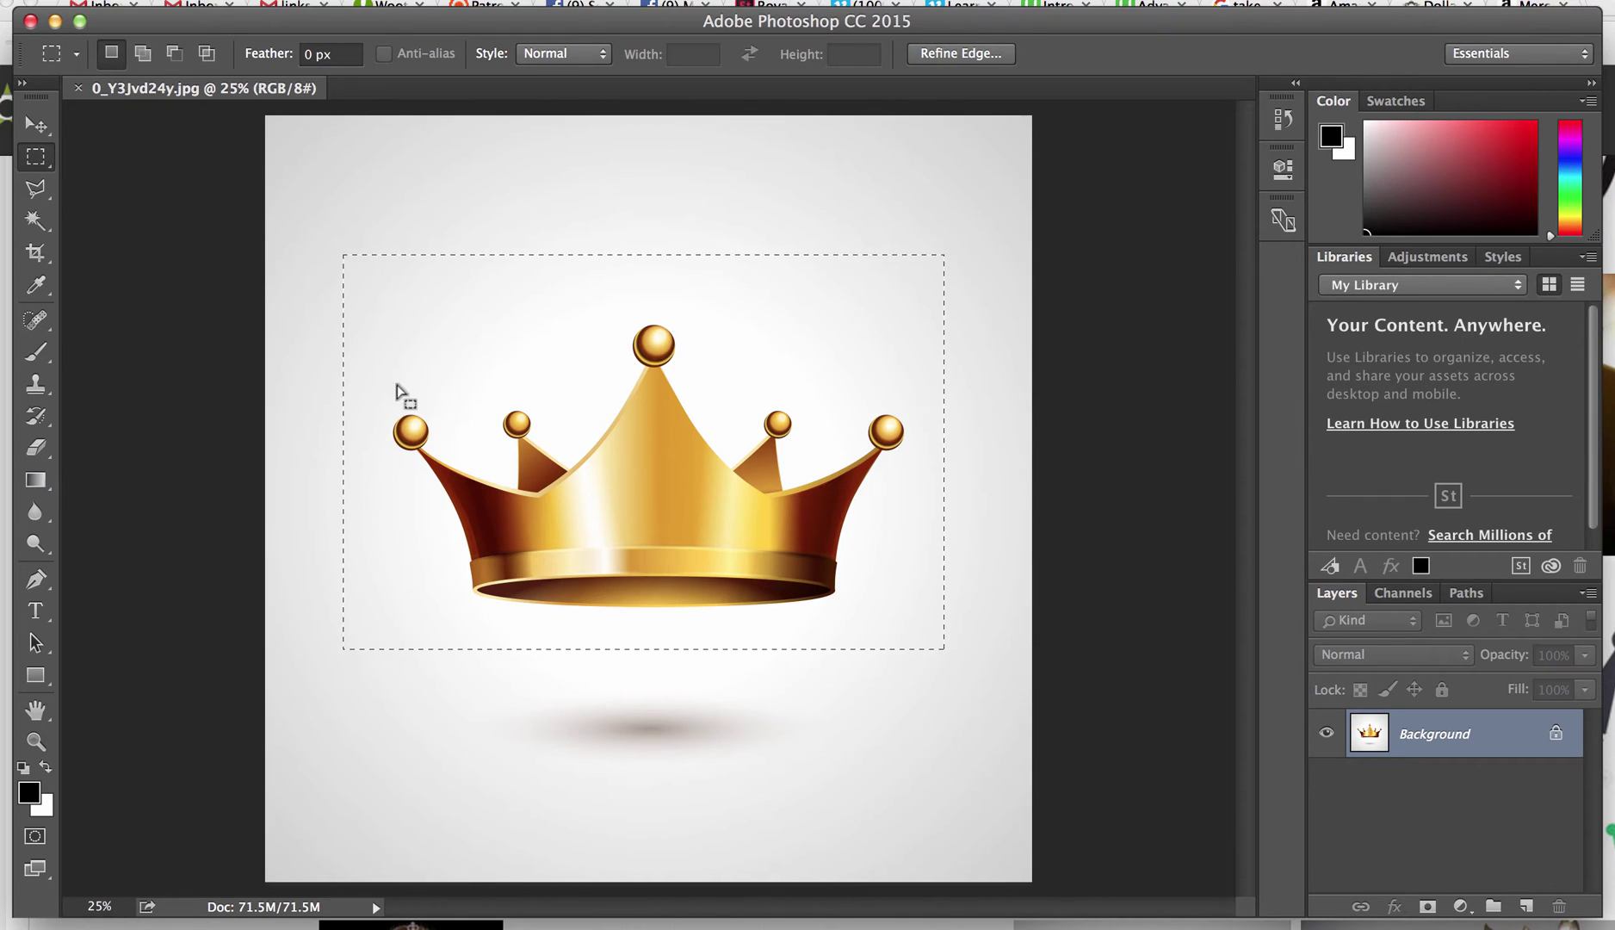
pyautogui.click(36, 220)
pyautogui.click(292, 211)
pyautogui.press('super+d')
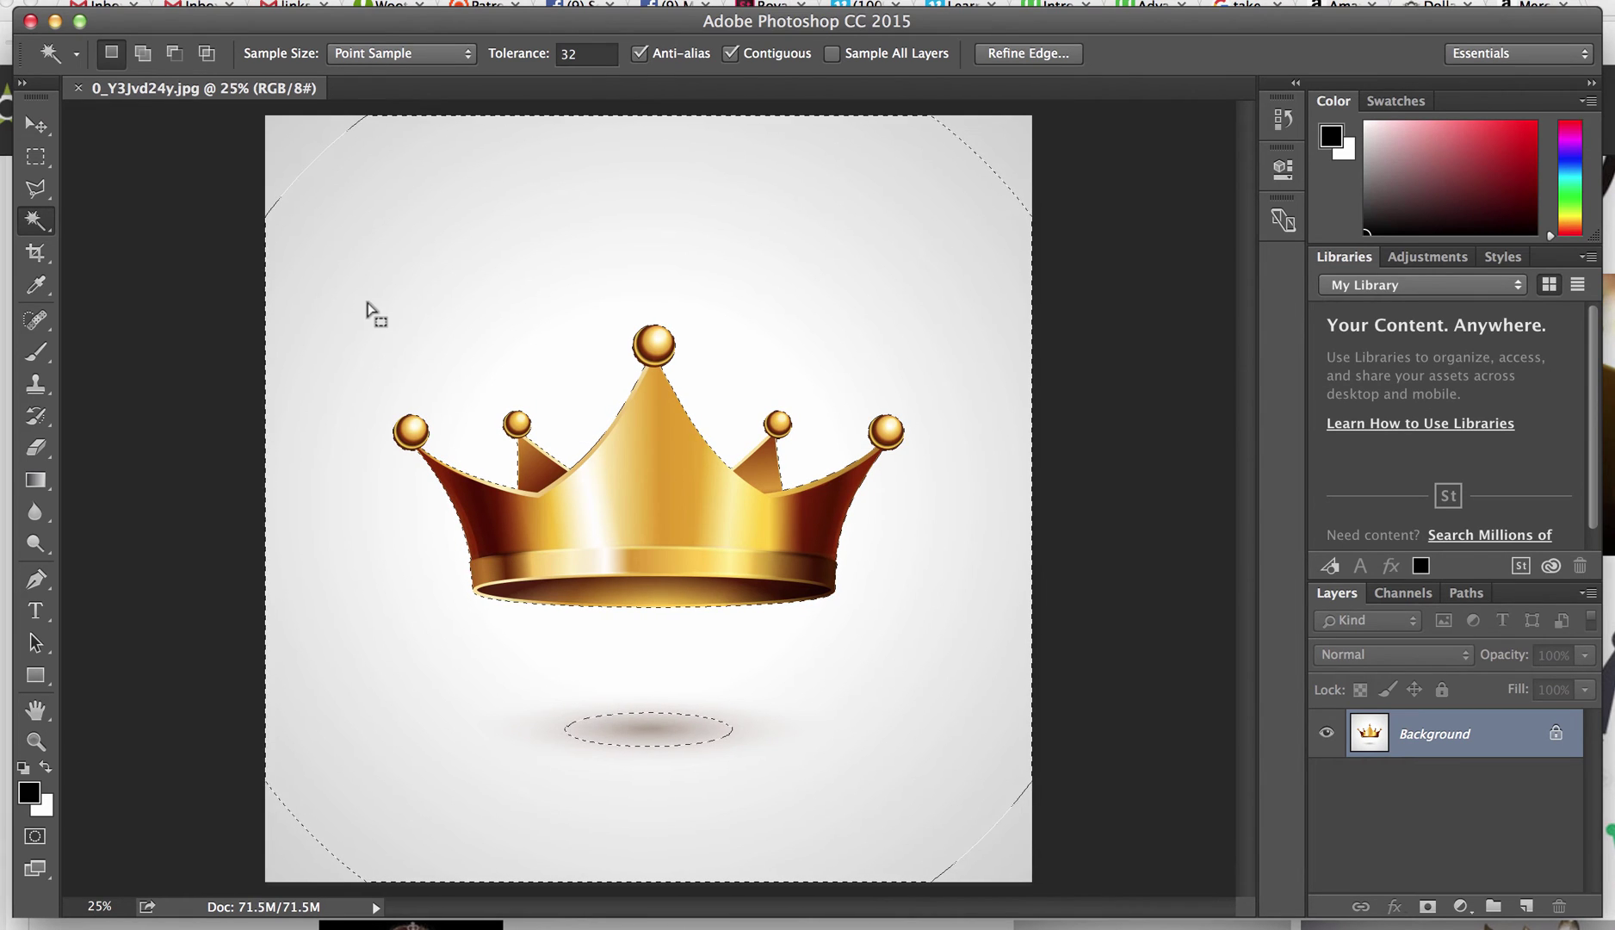
pyautogui.click(324, 217)
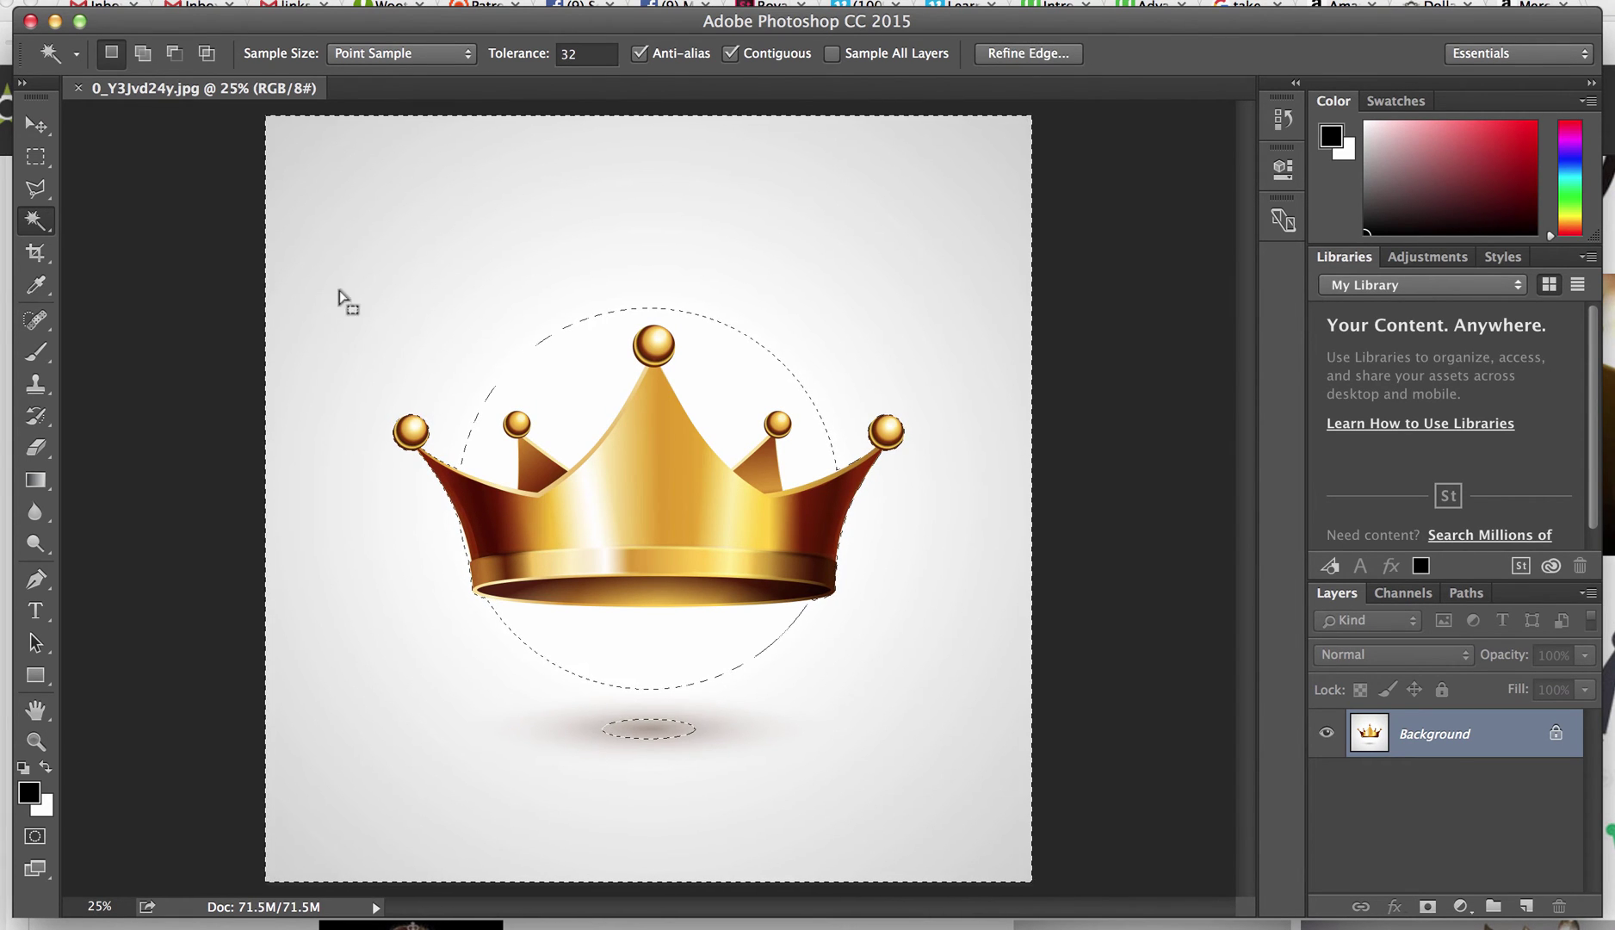
# Extend the selection to include the shadow, then invert it to select only the crown
pyautogui.rightClick(586, 635)
pyautogui.click(659, 592)
pyautogui.click(552, 404)
pyautogui.rightClick(665, 633)
pyautogui.click(736, 585)
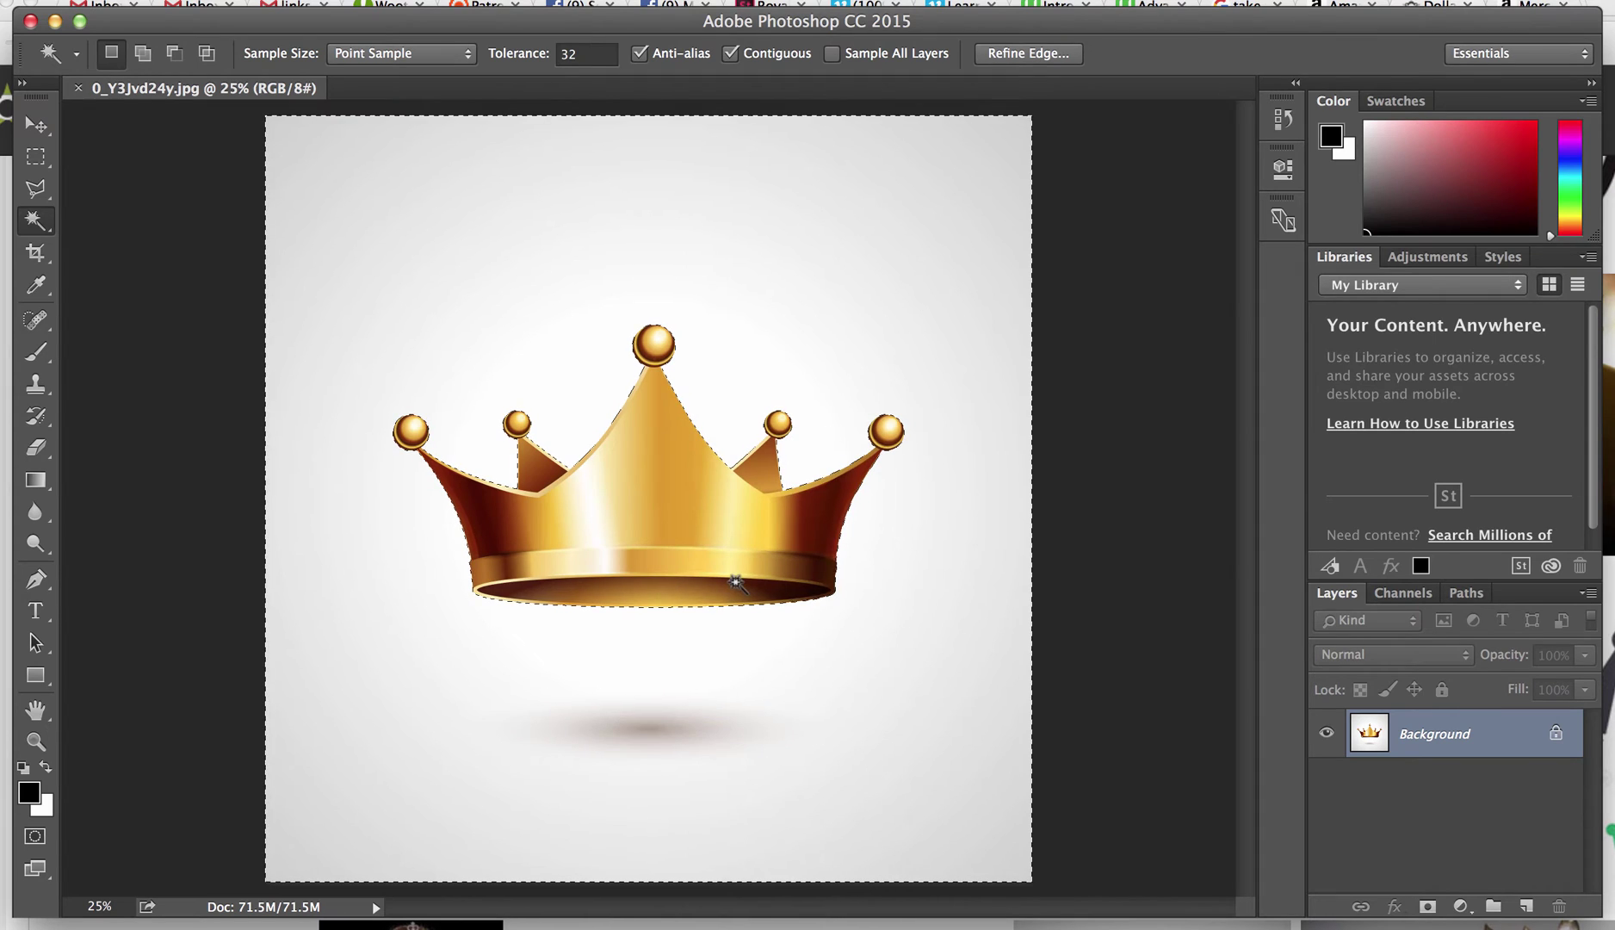
pyautogui.rightClick(696, 763)
pyautogui.click(789, 748)
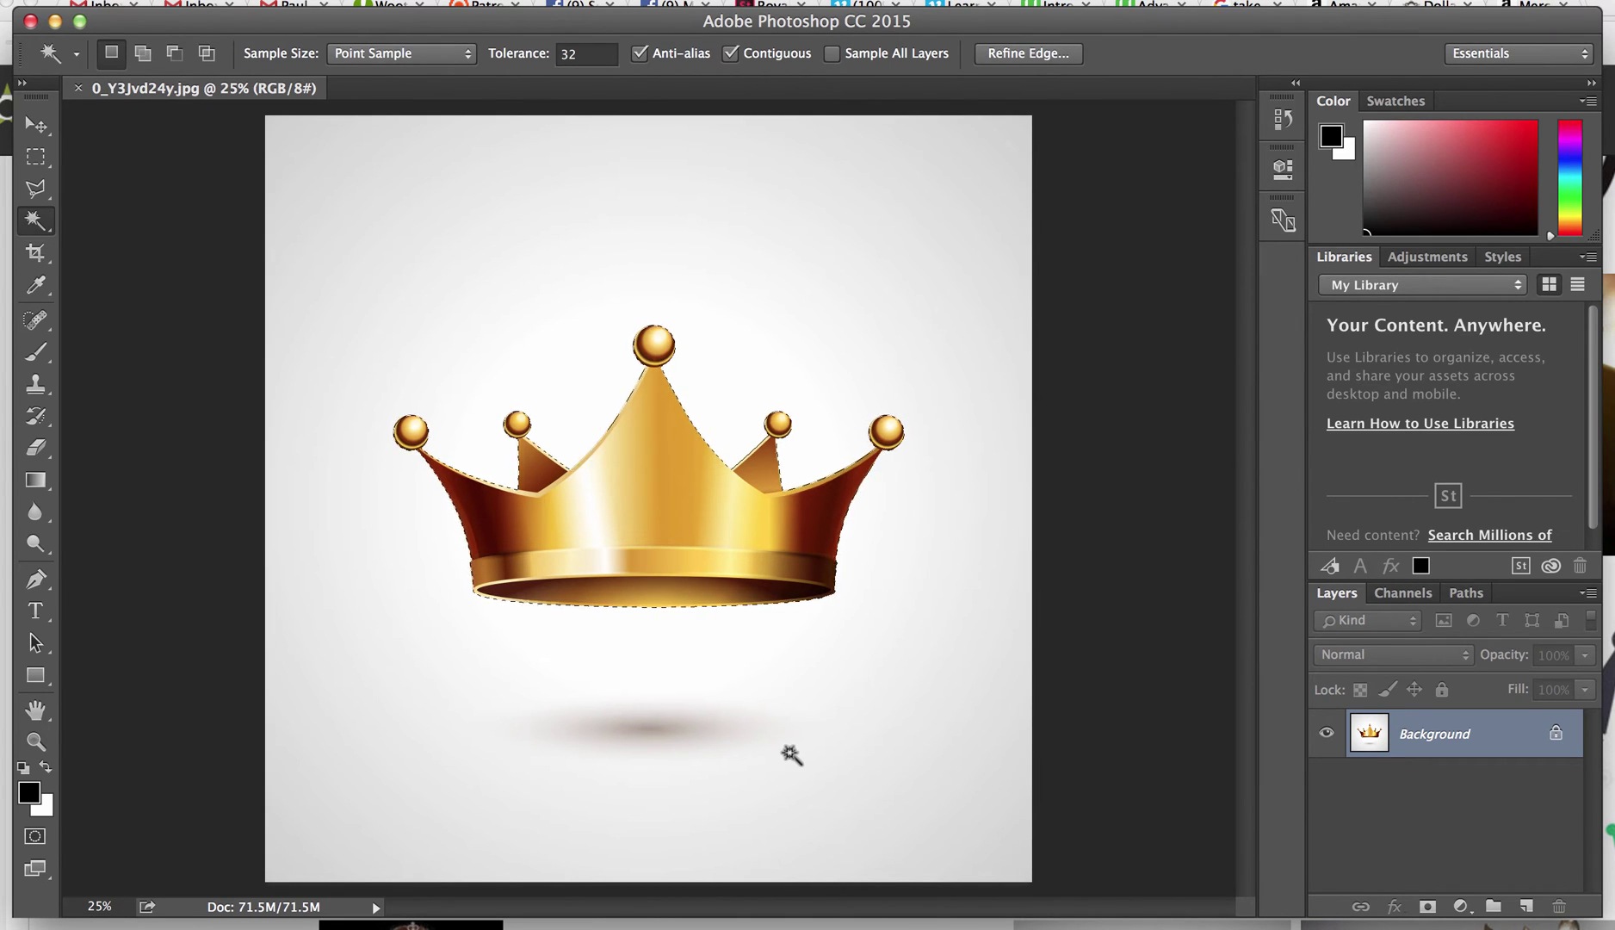
# Create a new transparent 3600 x 3600 document at 300 resolution
pyautogui.press('super+n')
pyautogui.press('Tab')
pyautogui.write('3600')
pyautogui.press('Tab')
pyautogui.press('Tab')
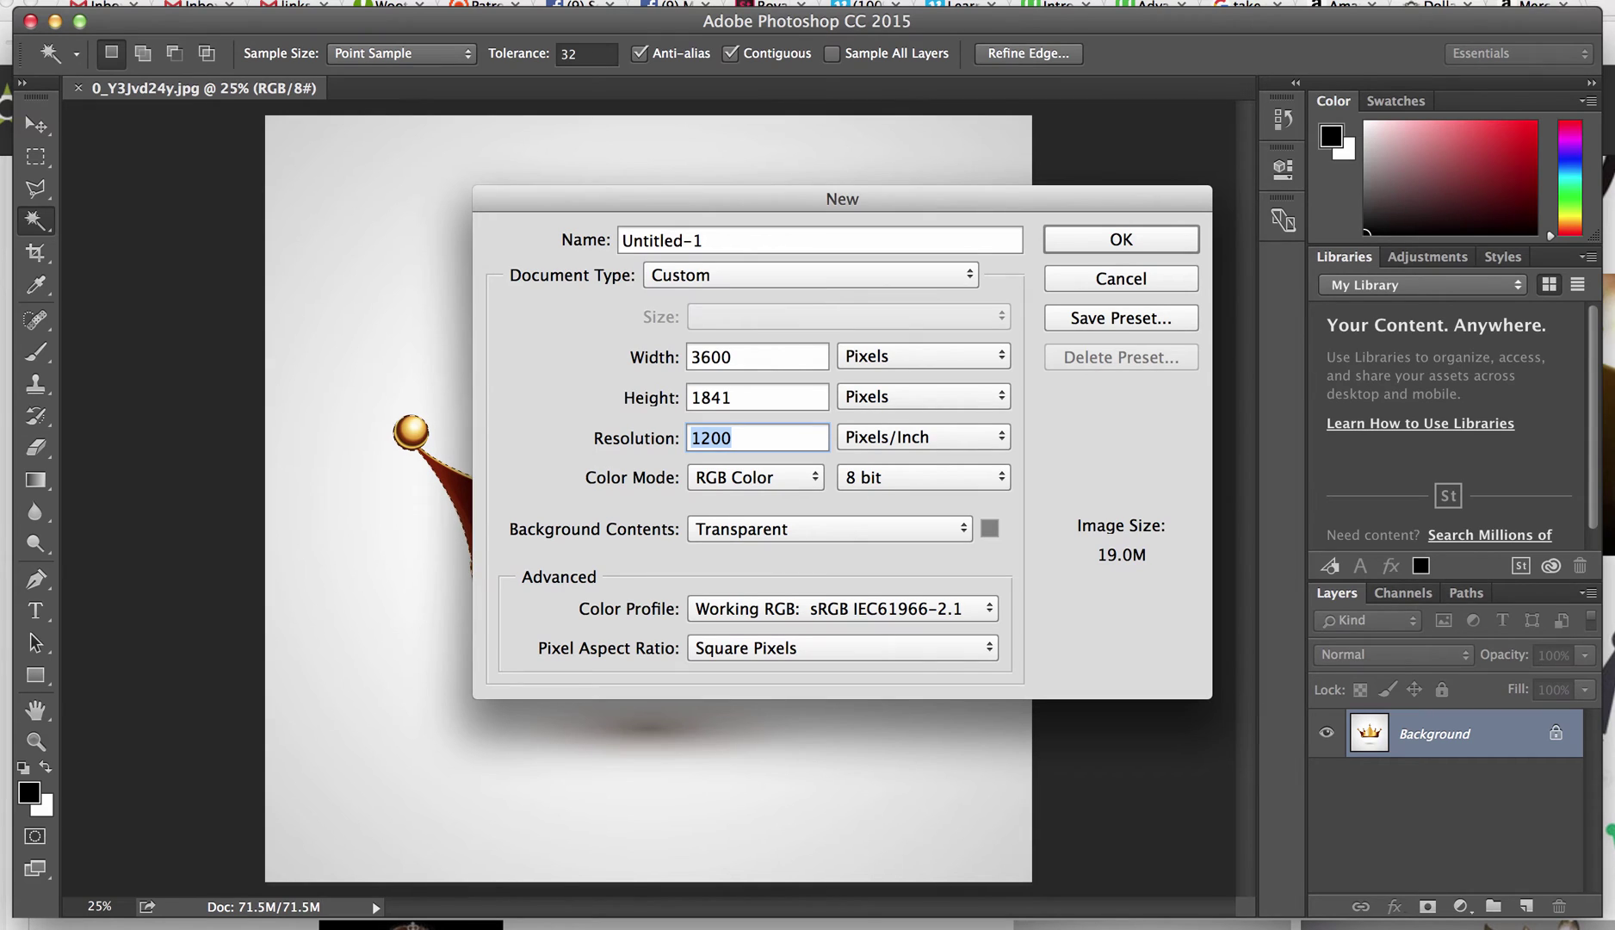
pyautogui.hotkey('shift', 'Tab')
pyautogui.write('3600')
pyautogui.press('Tab')
pyautogui.write('300')
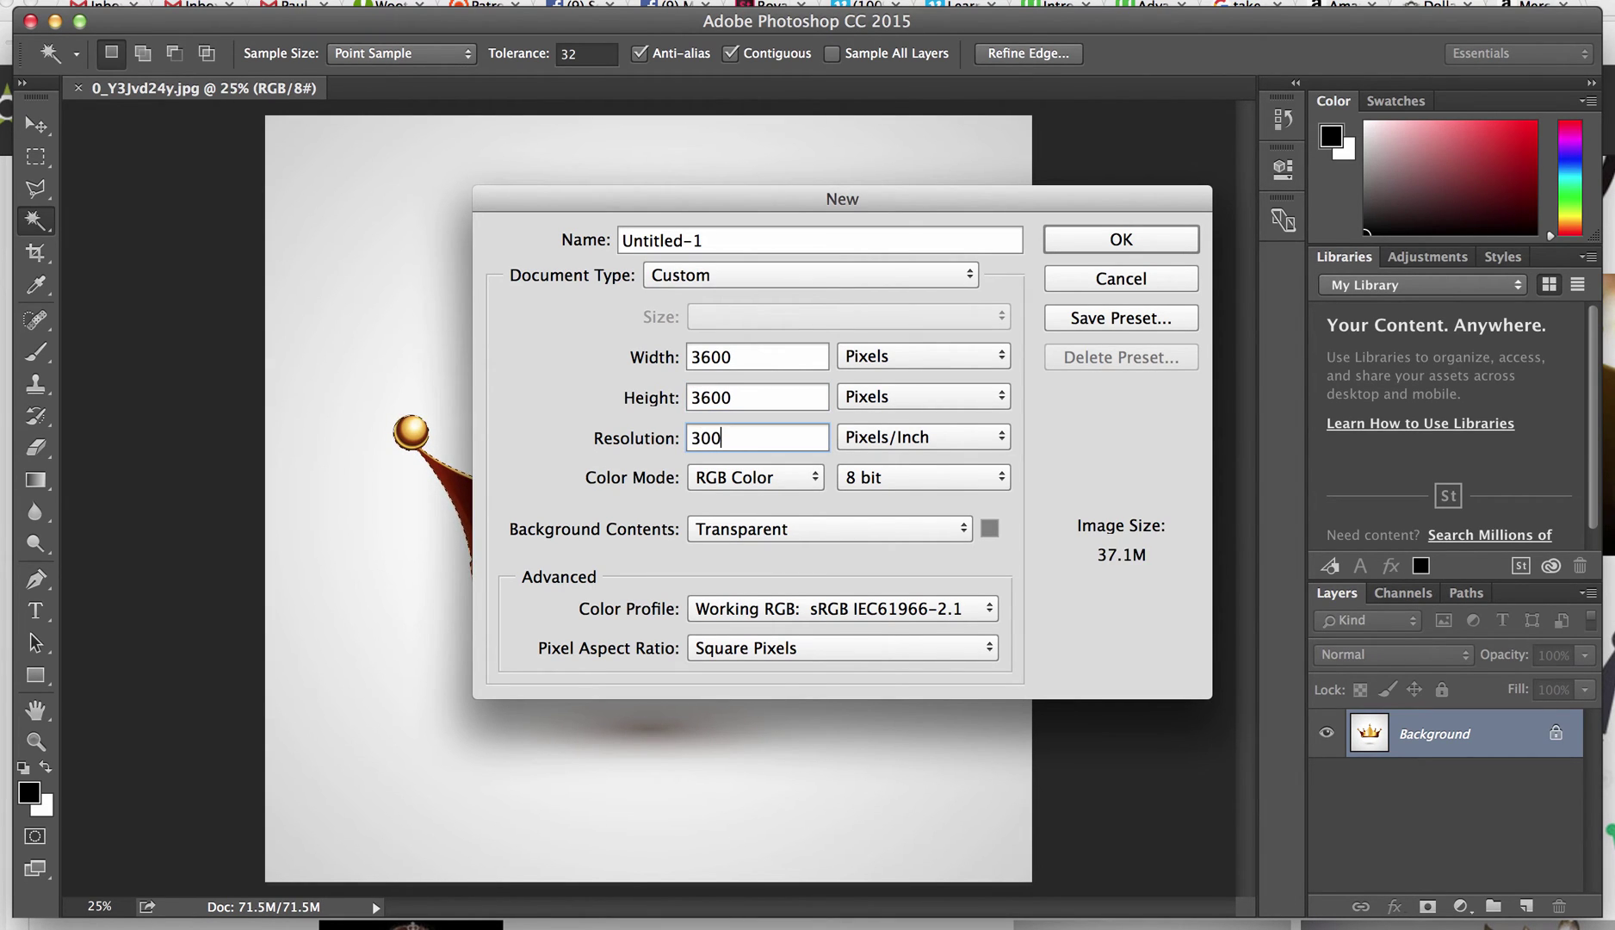
pyautogui.click(1085, 253)
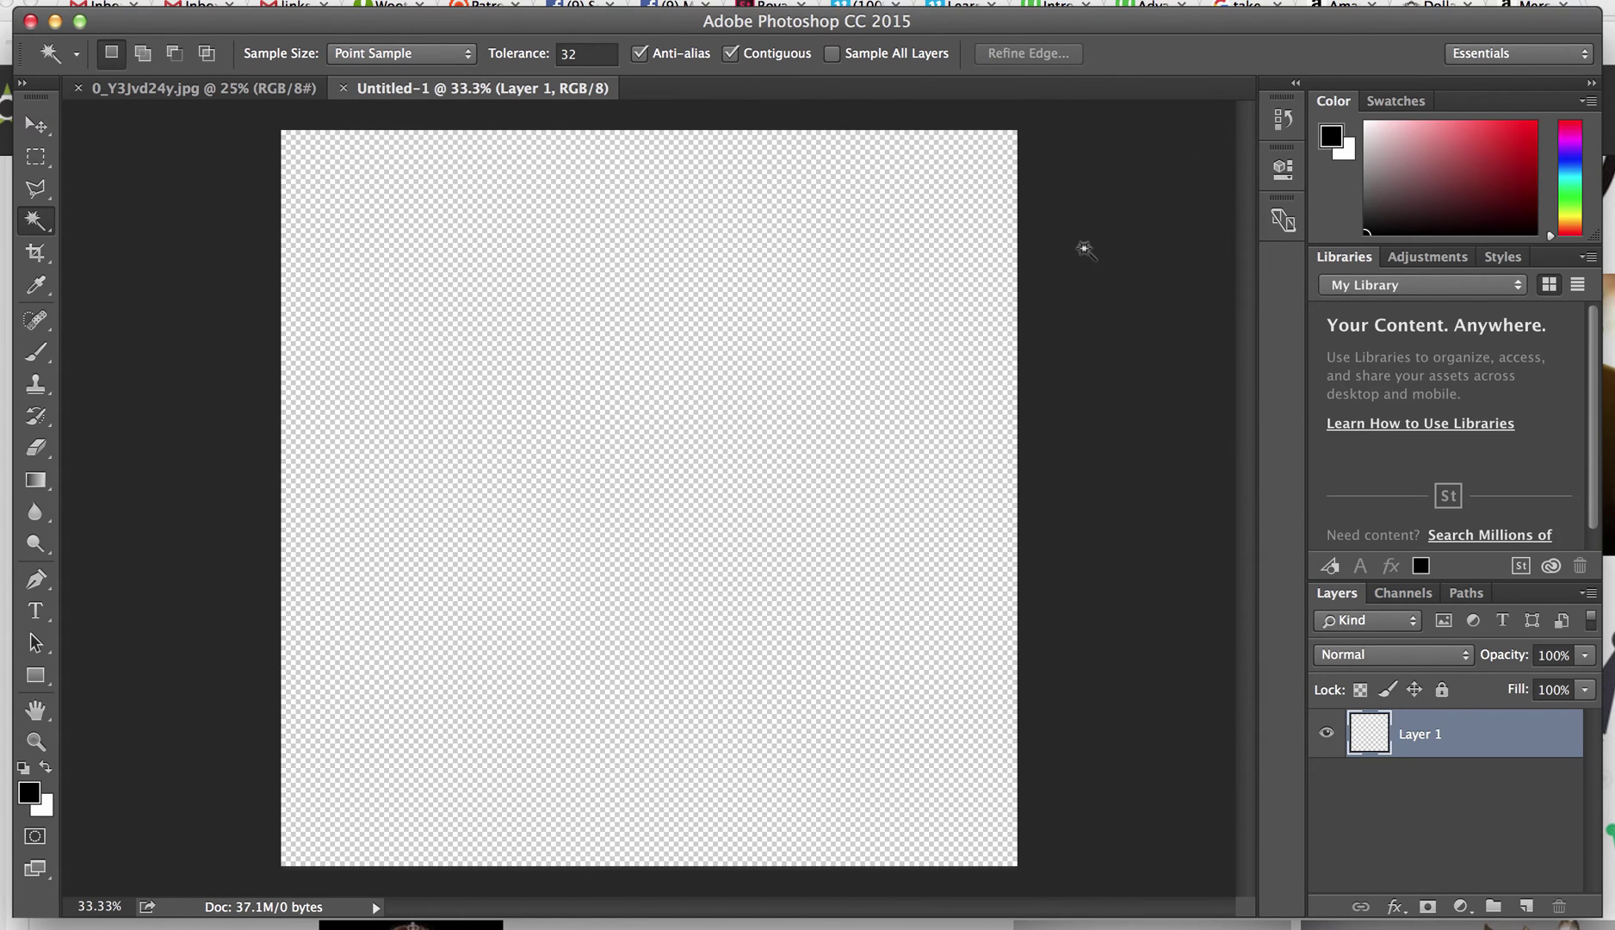
# Paste the crown, scale it to about 63% and place it at the top centre
pyautogui.press('super+v')
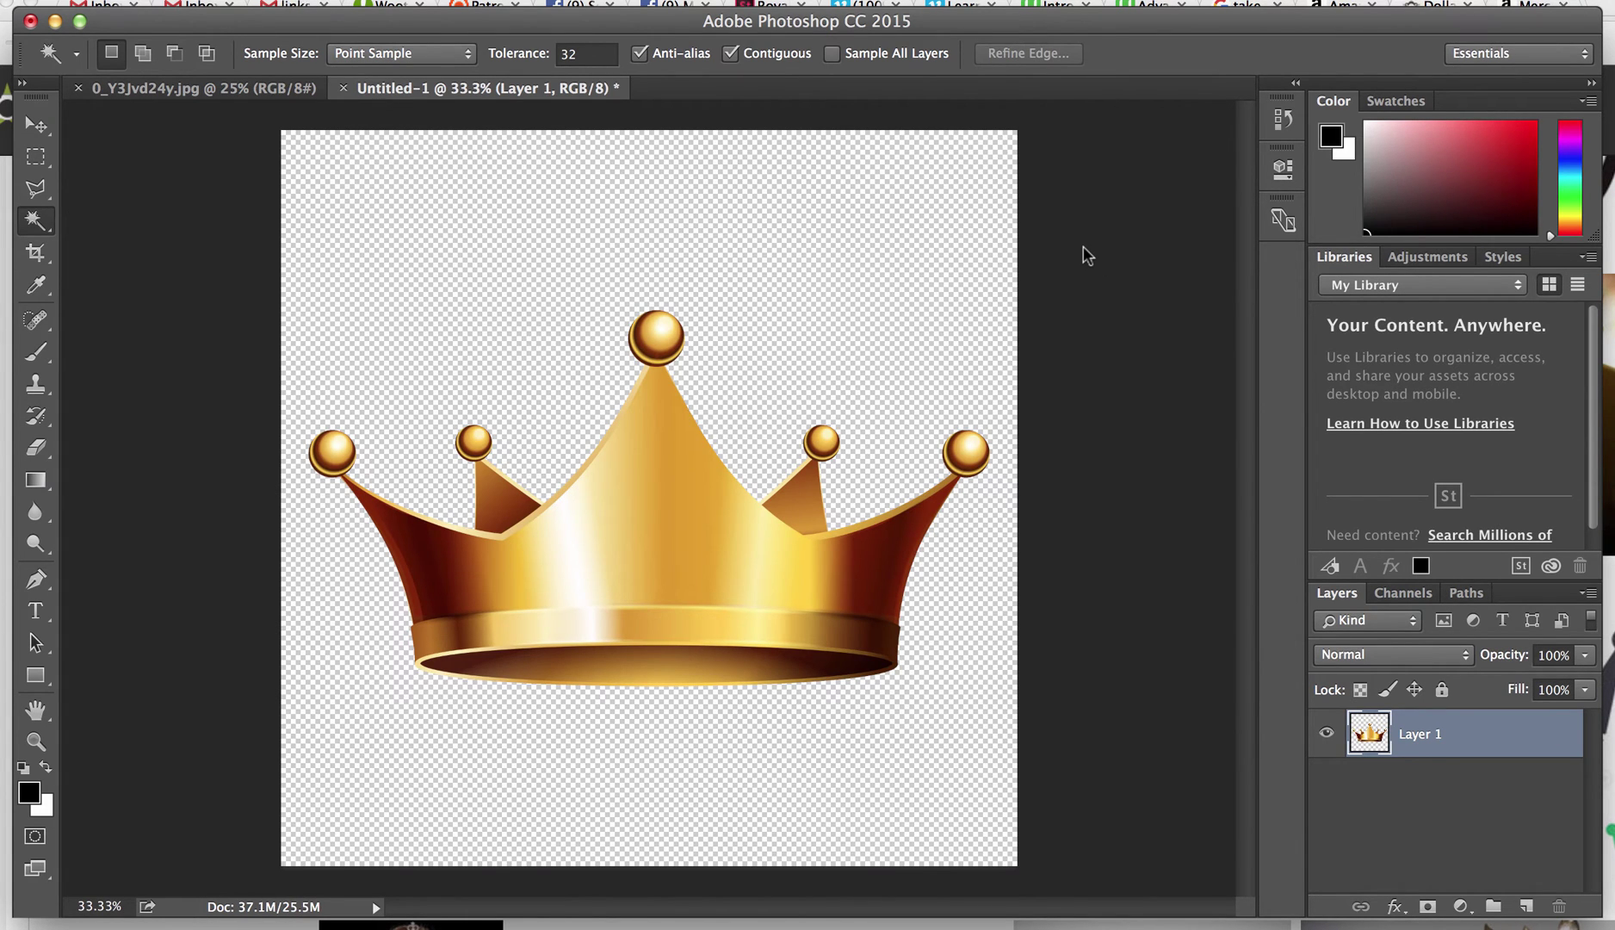
pyautogui.press('super+t')
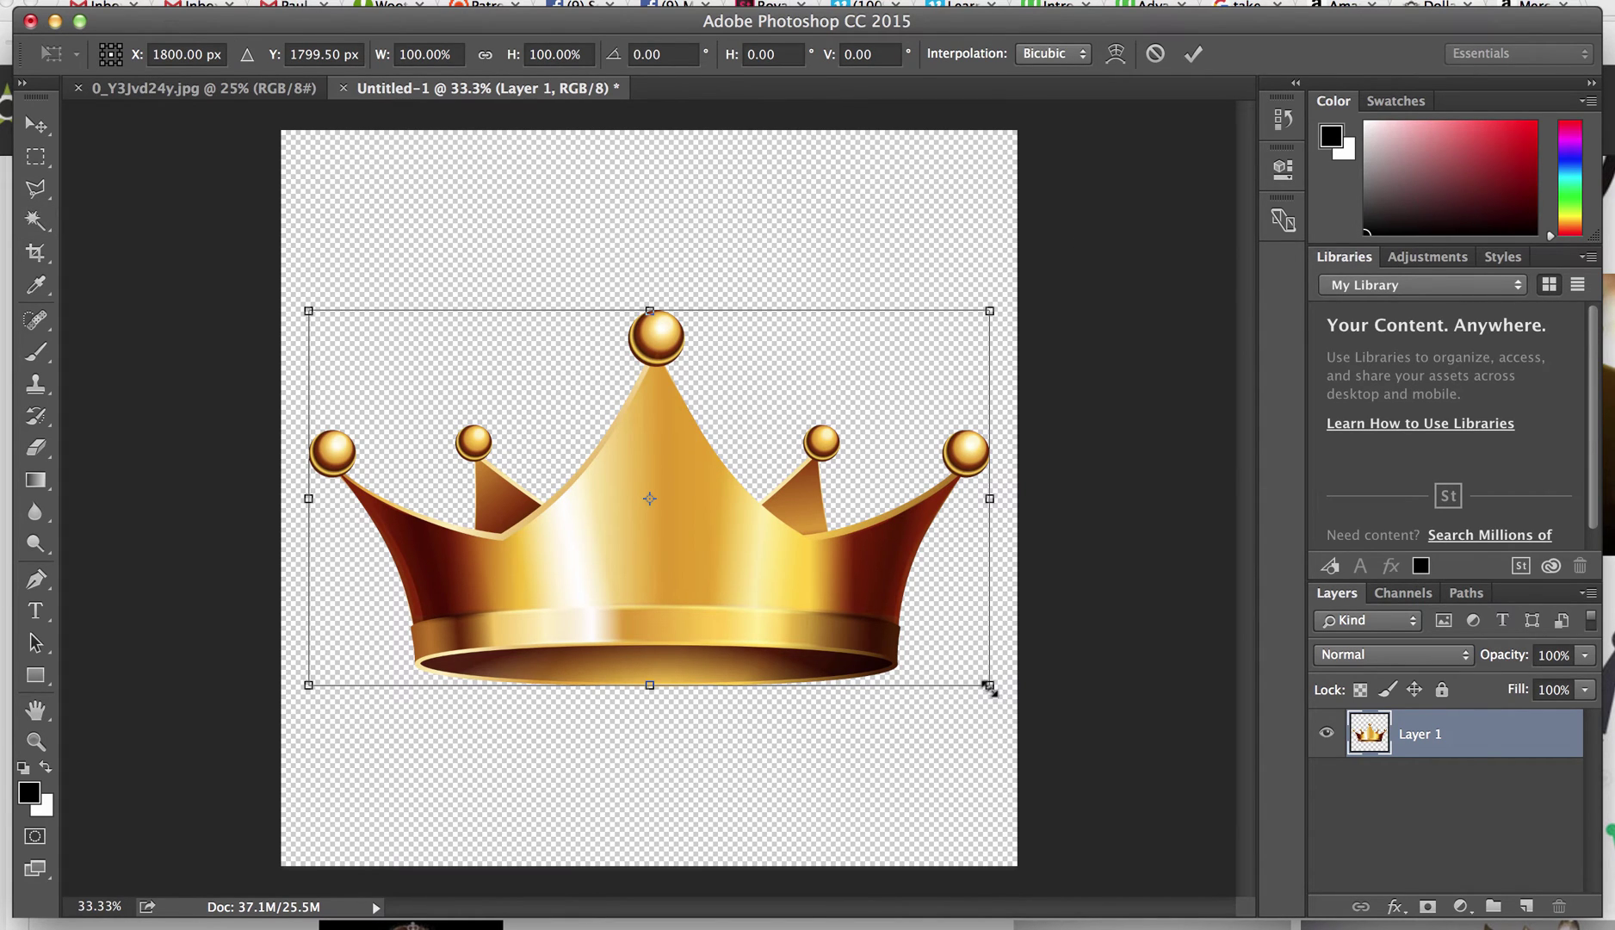
pyautogui.moveTo(989, 687); pyautogui.dragTo(737, 546)
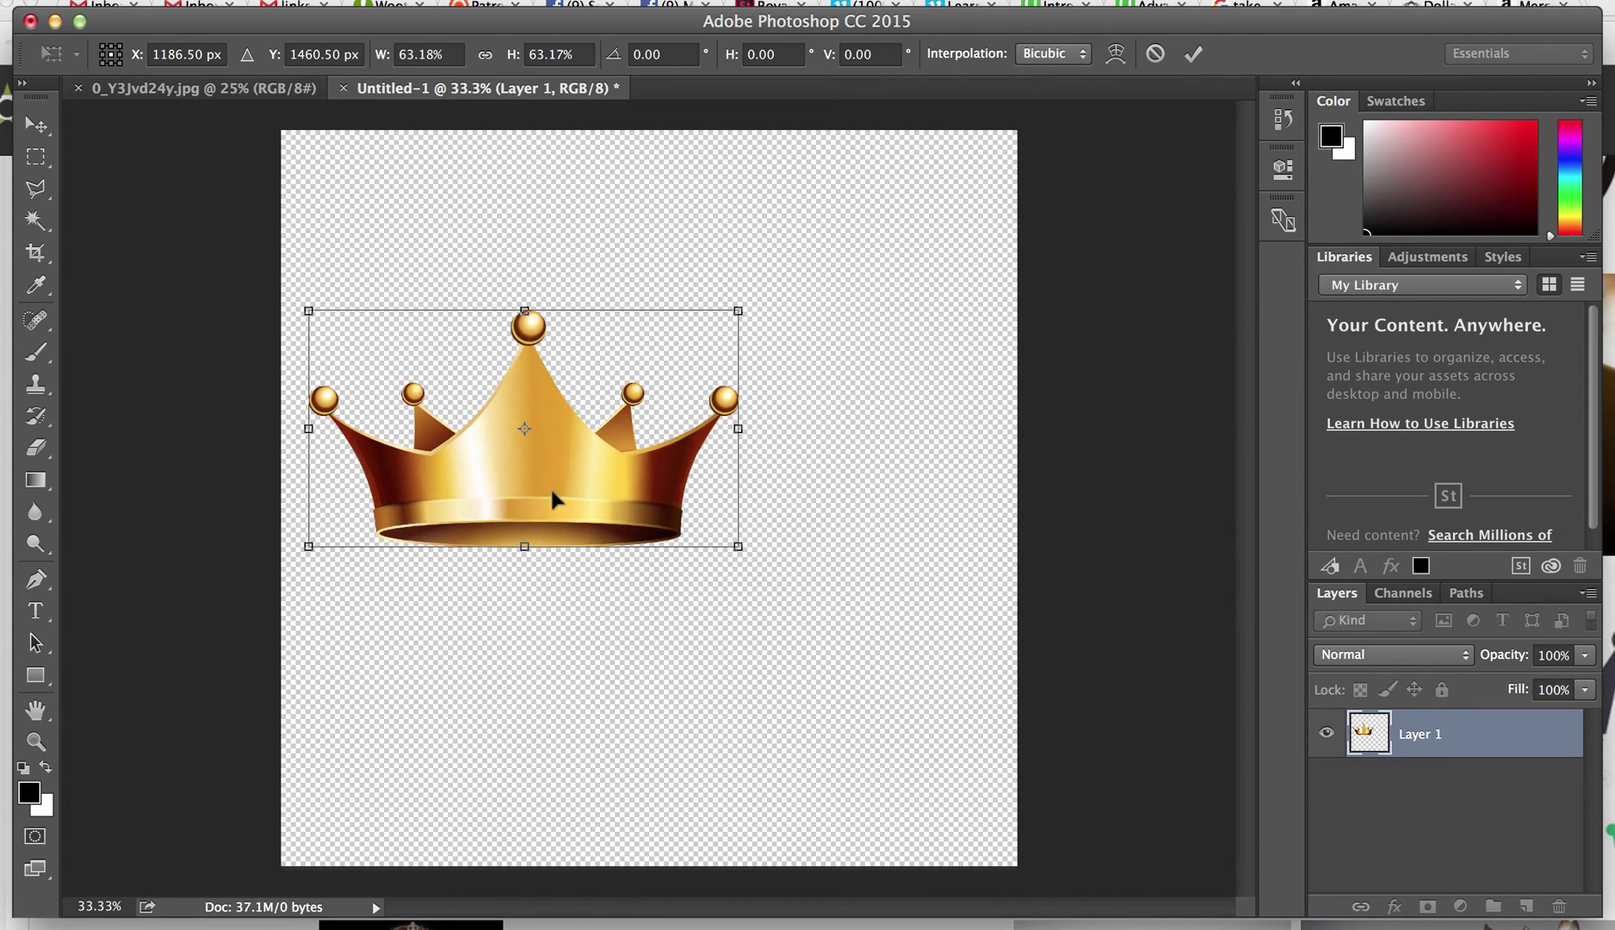
pyautogui.moveTo(550, 486); pyautogui.dragTo(673, 338)
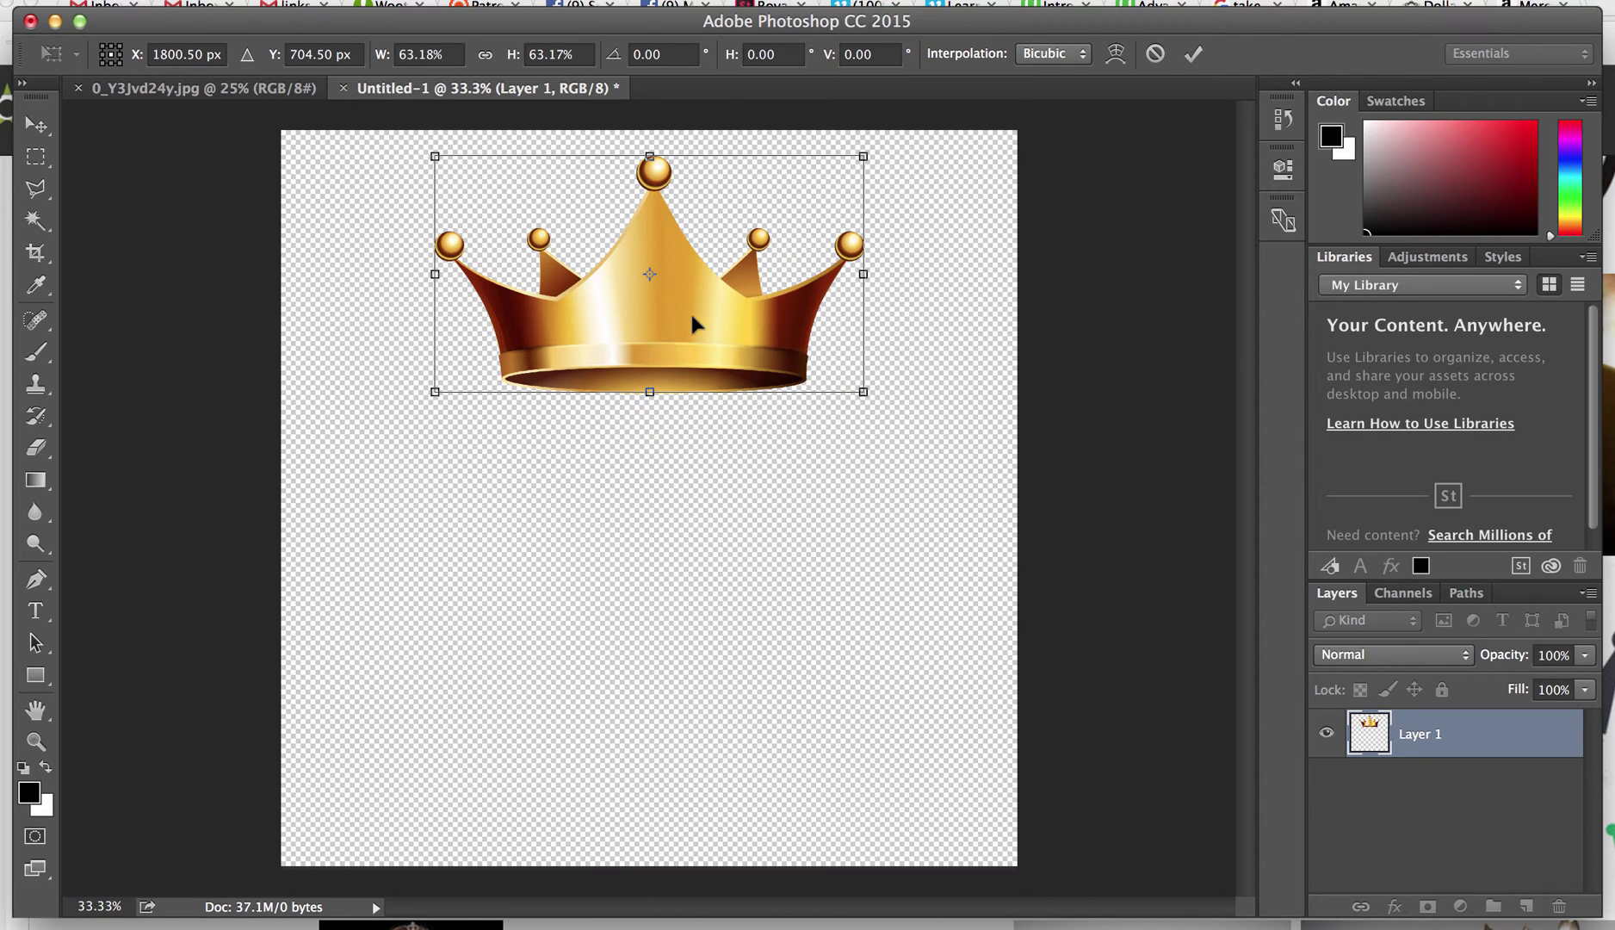
pyautogui.press('Left')
pyautogui.press('Left')
pyautogui.press('Left')
pyautogui.press('Left')
pyautogui.press('Left')
pyautogui.press('Left')
pyautogui.press('Left')
pyautogui.press('Left')
pyautogui.press('Left')
pyautogui.press('Left')
pyautogui.press('Left')
pyautogui.press('Left')
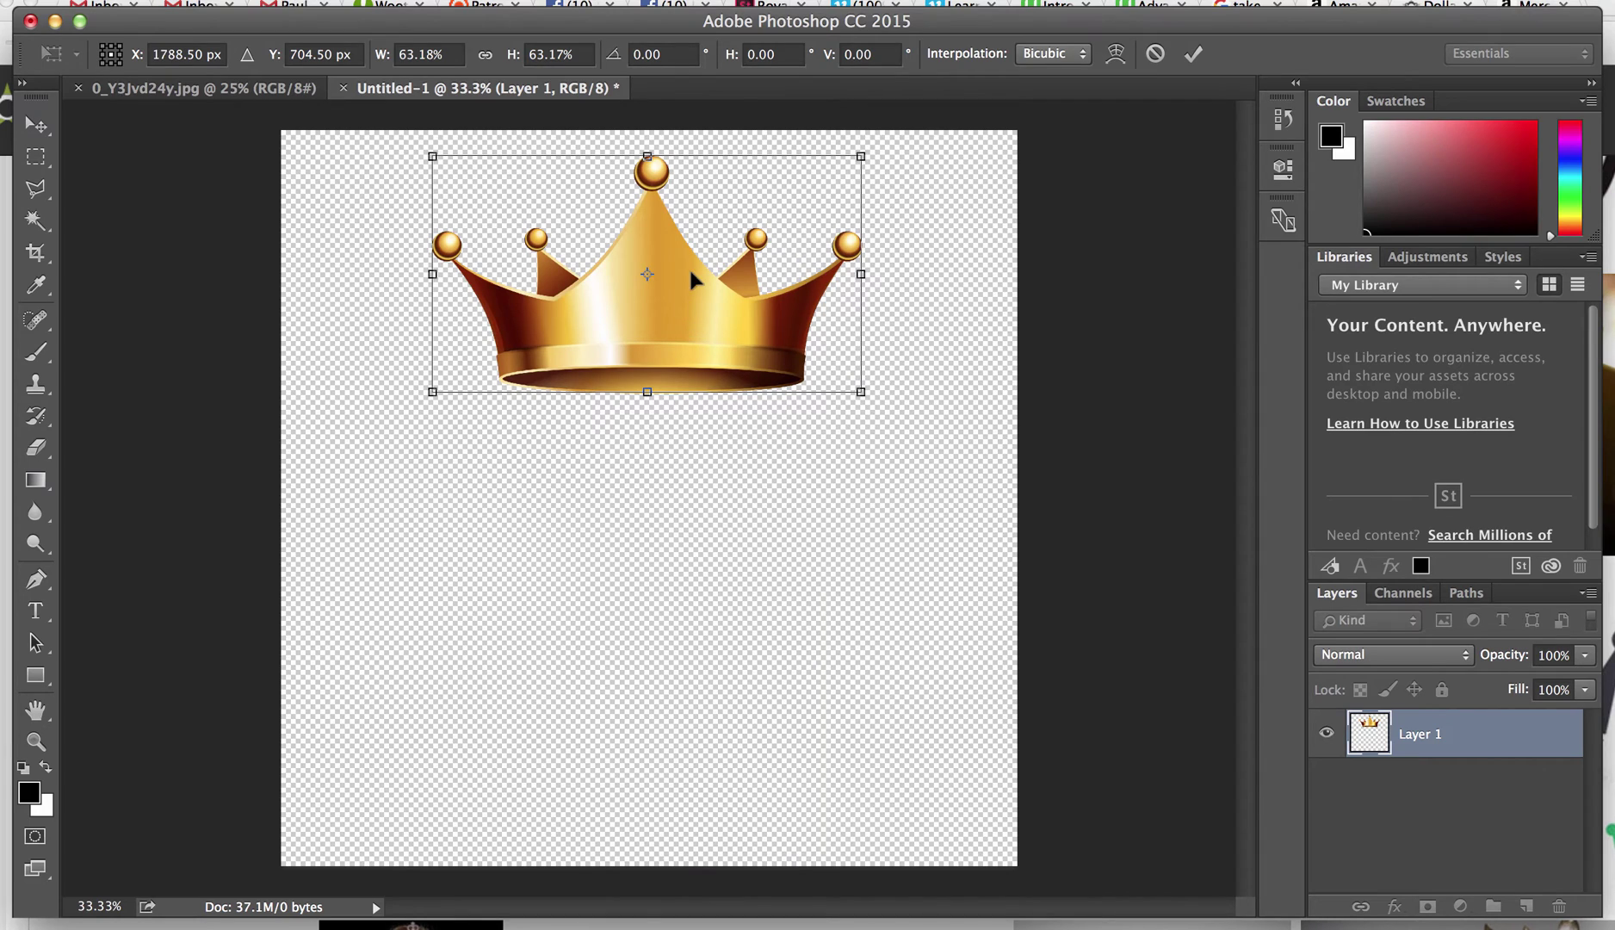
pyautogui.press('Return')
pyautogui.press('w')
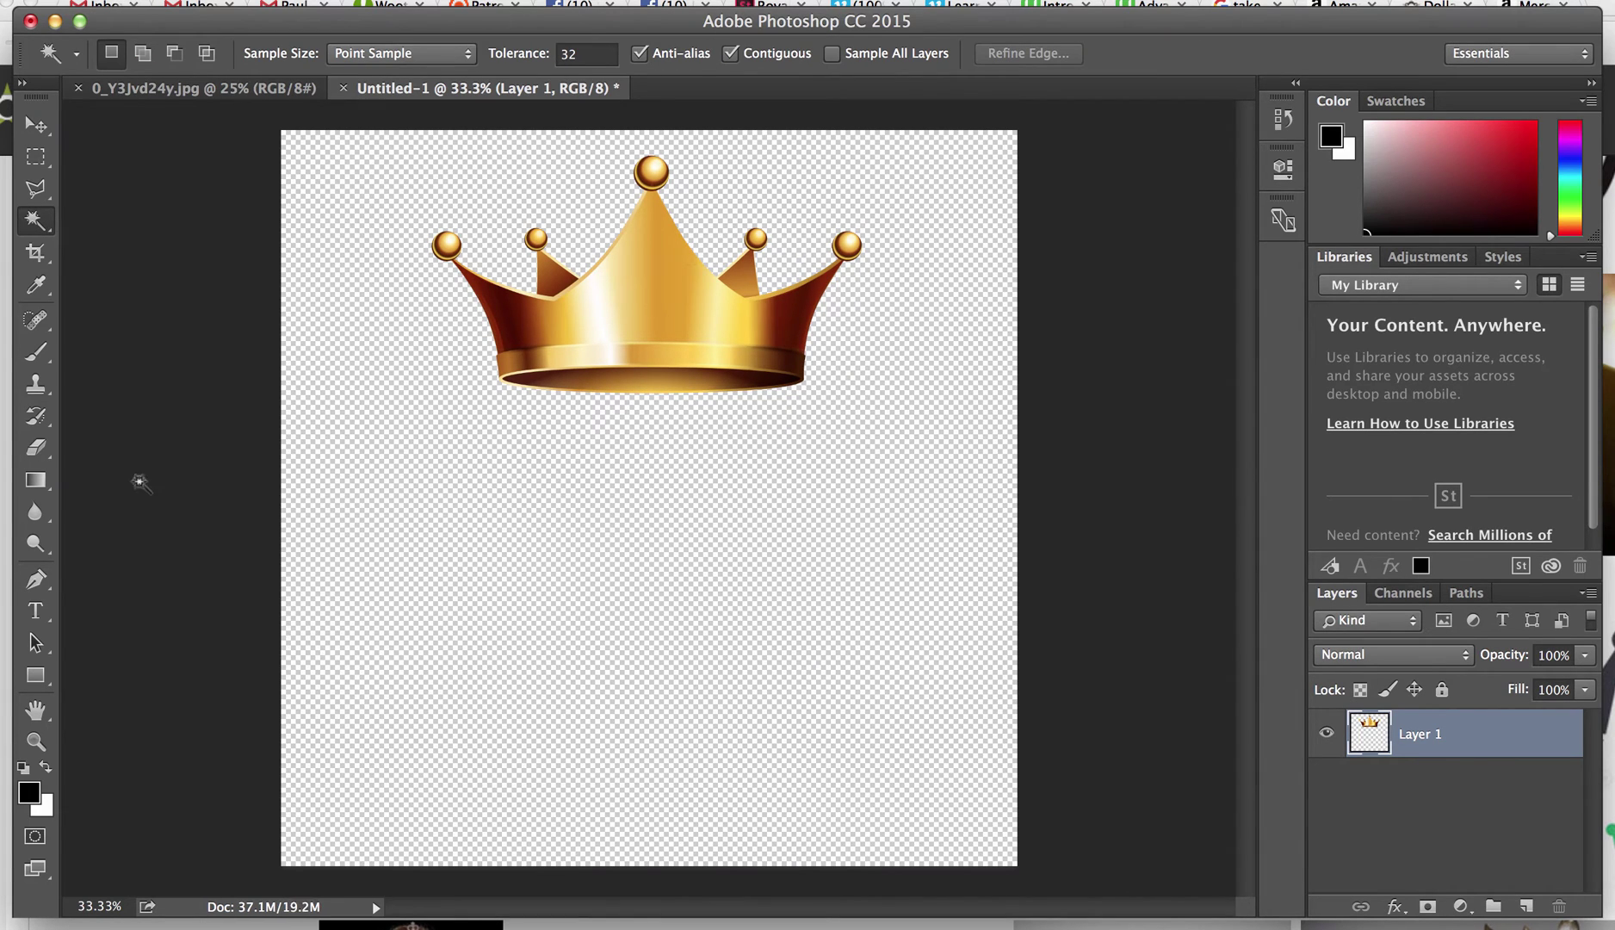
# Draw a text box below the crown, type 'TAKE' and set it to 72 pt
pyautogui.click(43, 612)
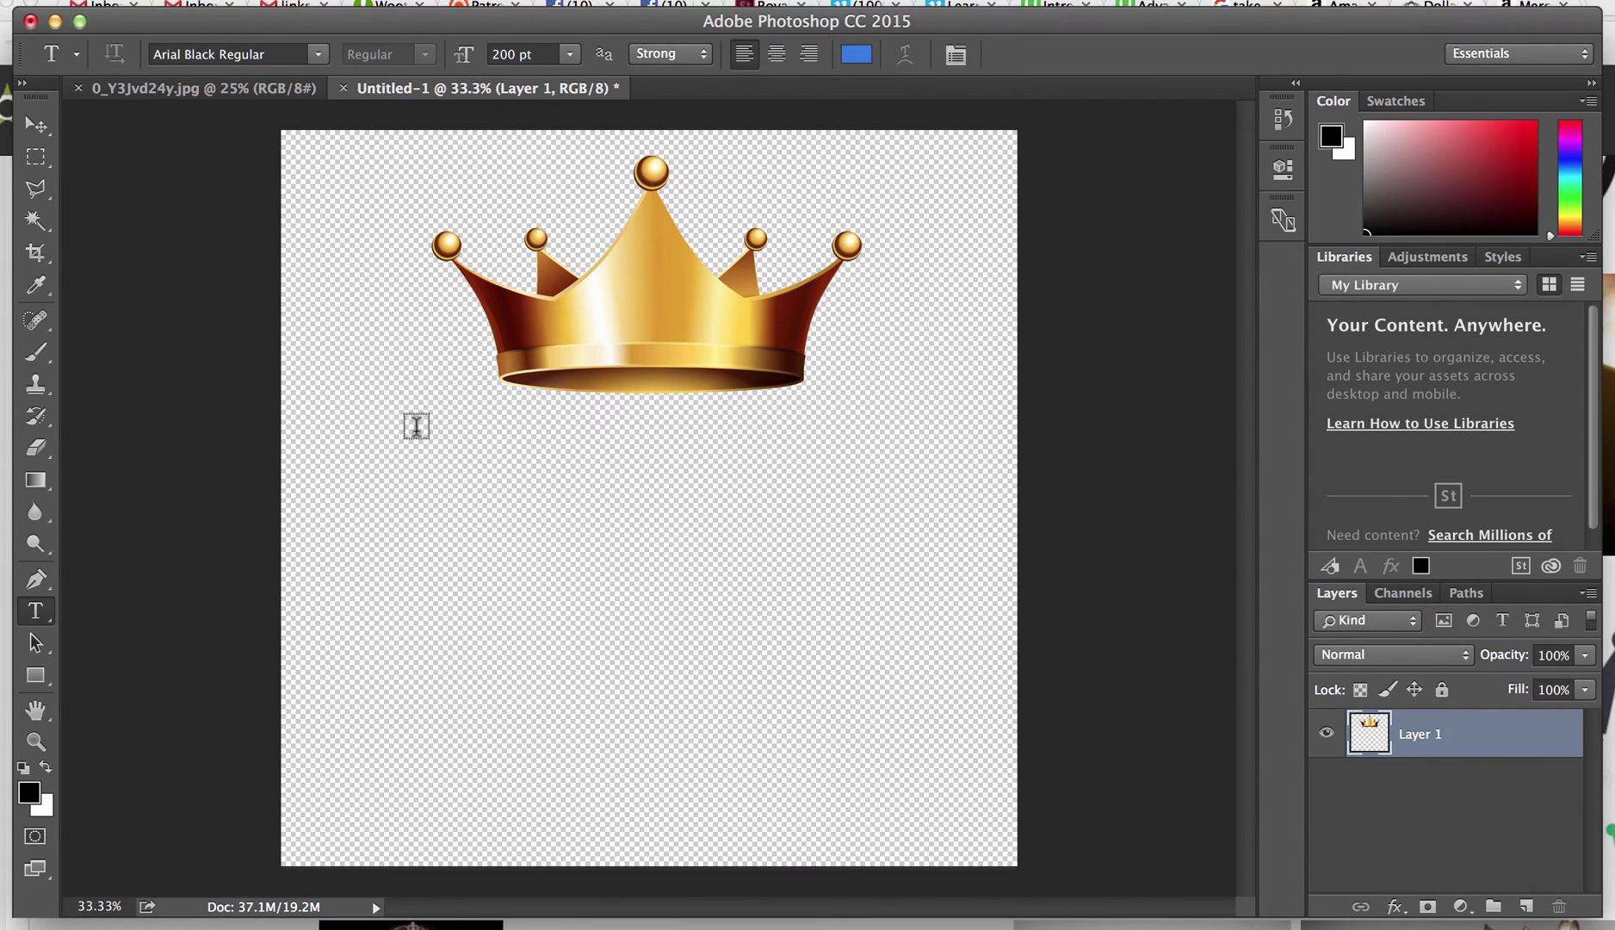
pyautogui.moveTo(416, 431); pyautogui.dragTo(892, 864)
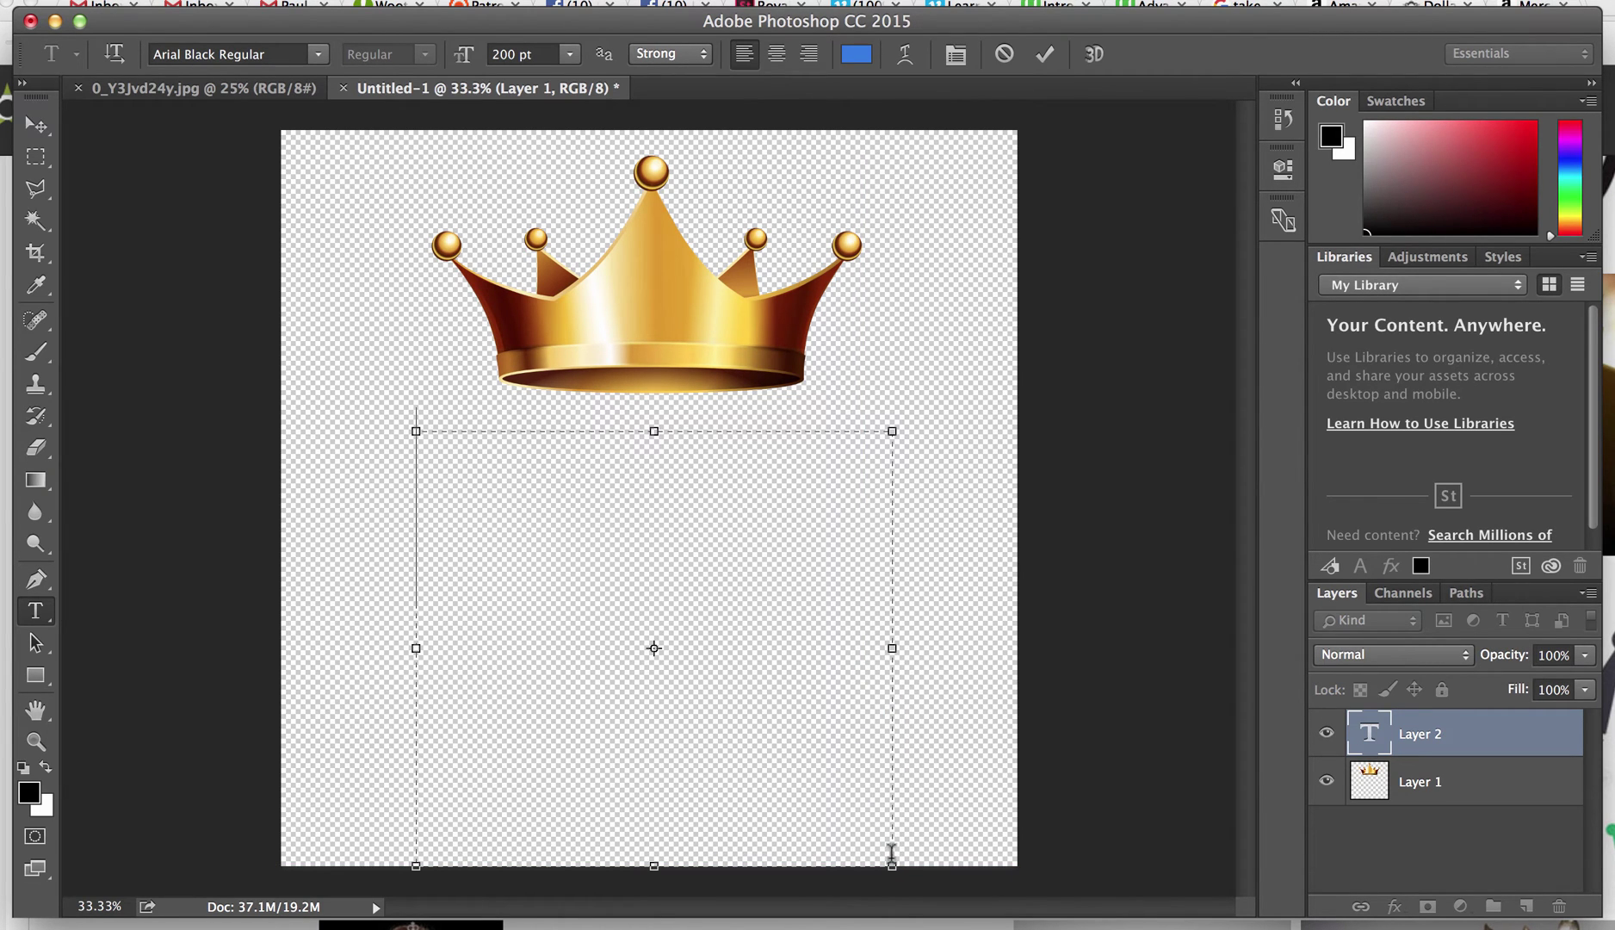
pyautogui.write('TAKE')
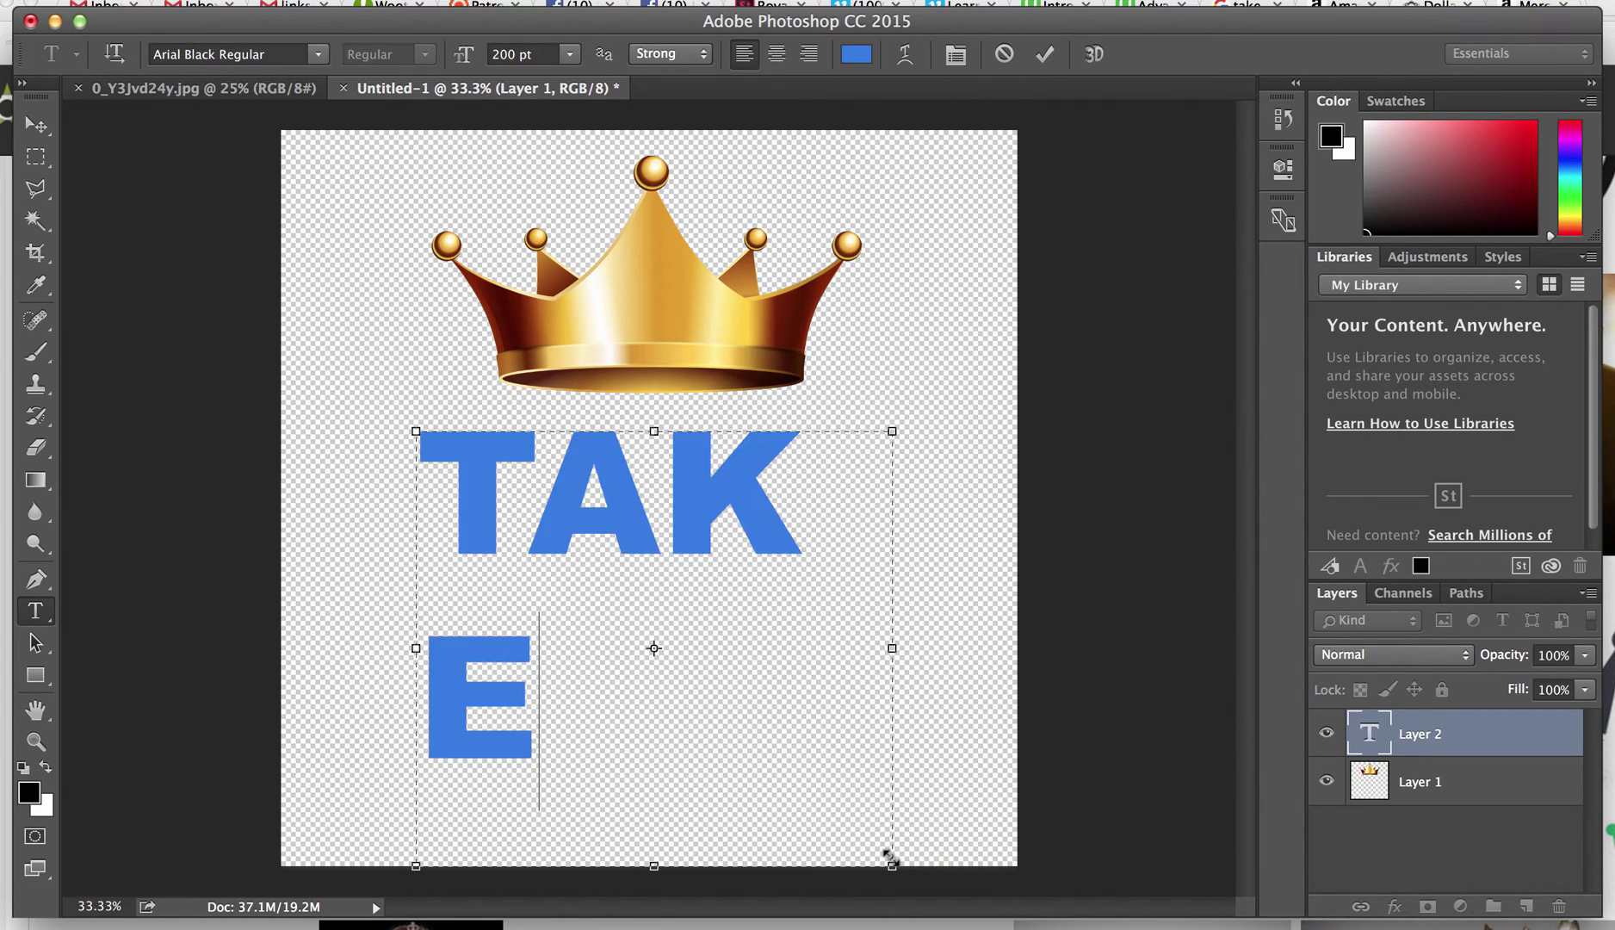
pyautogui.press('super+a')
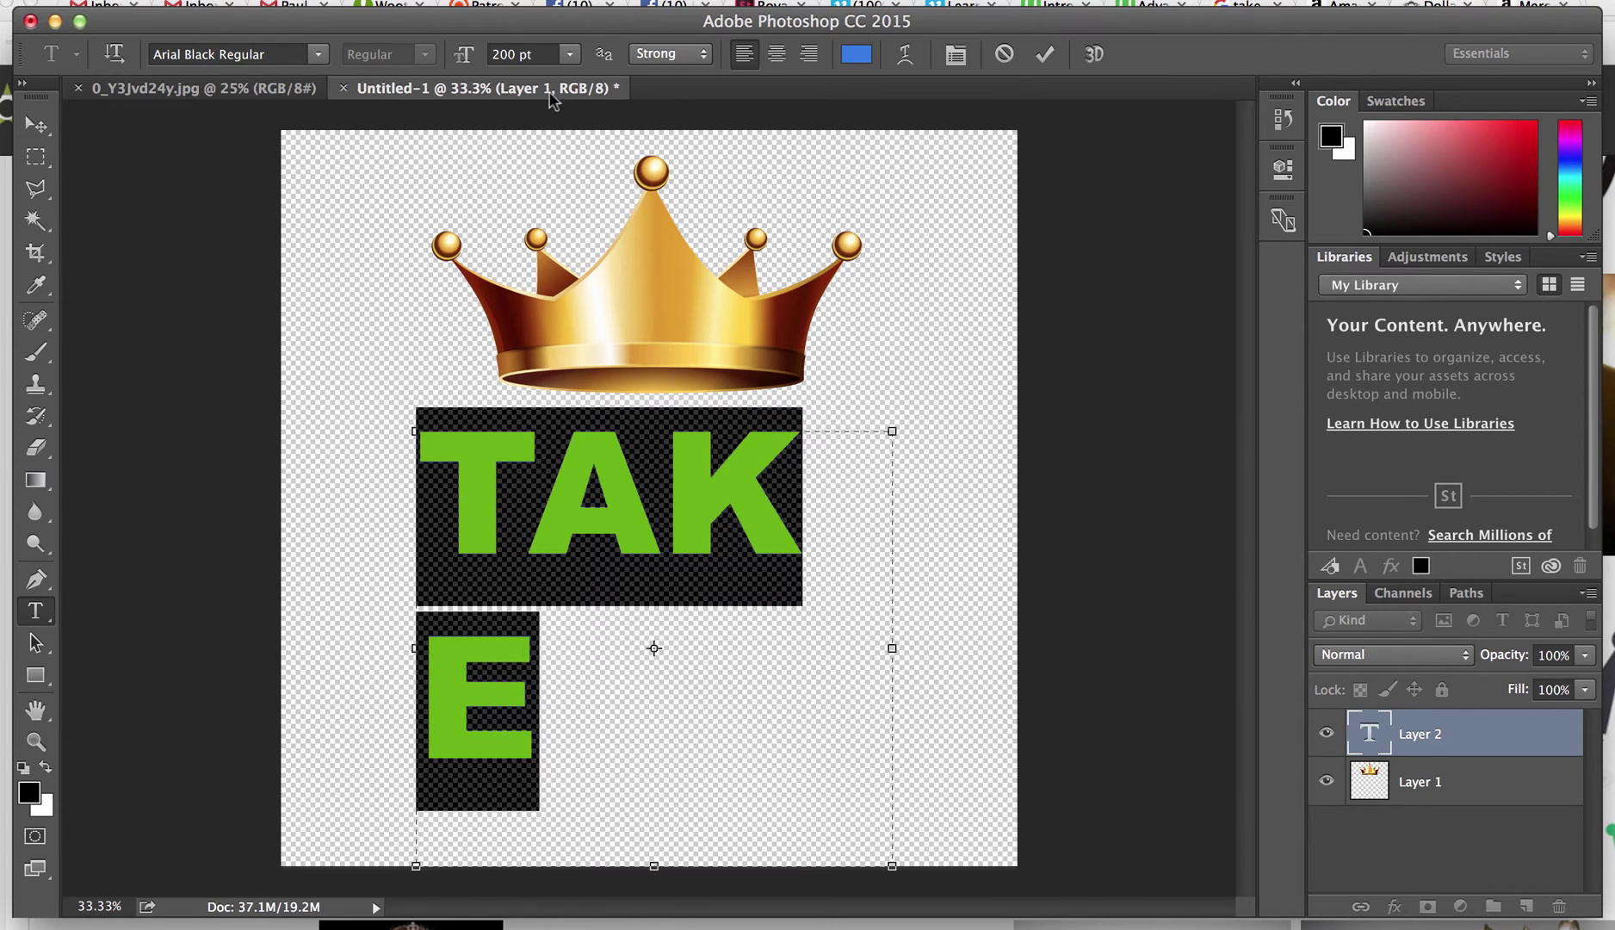
pyautogui.click(571, 55)
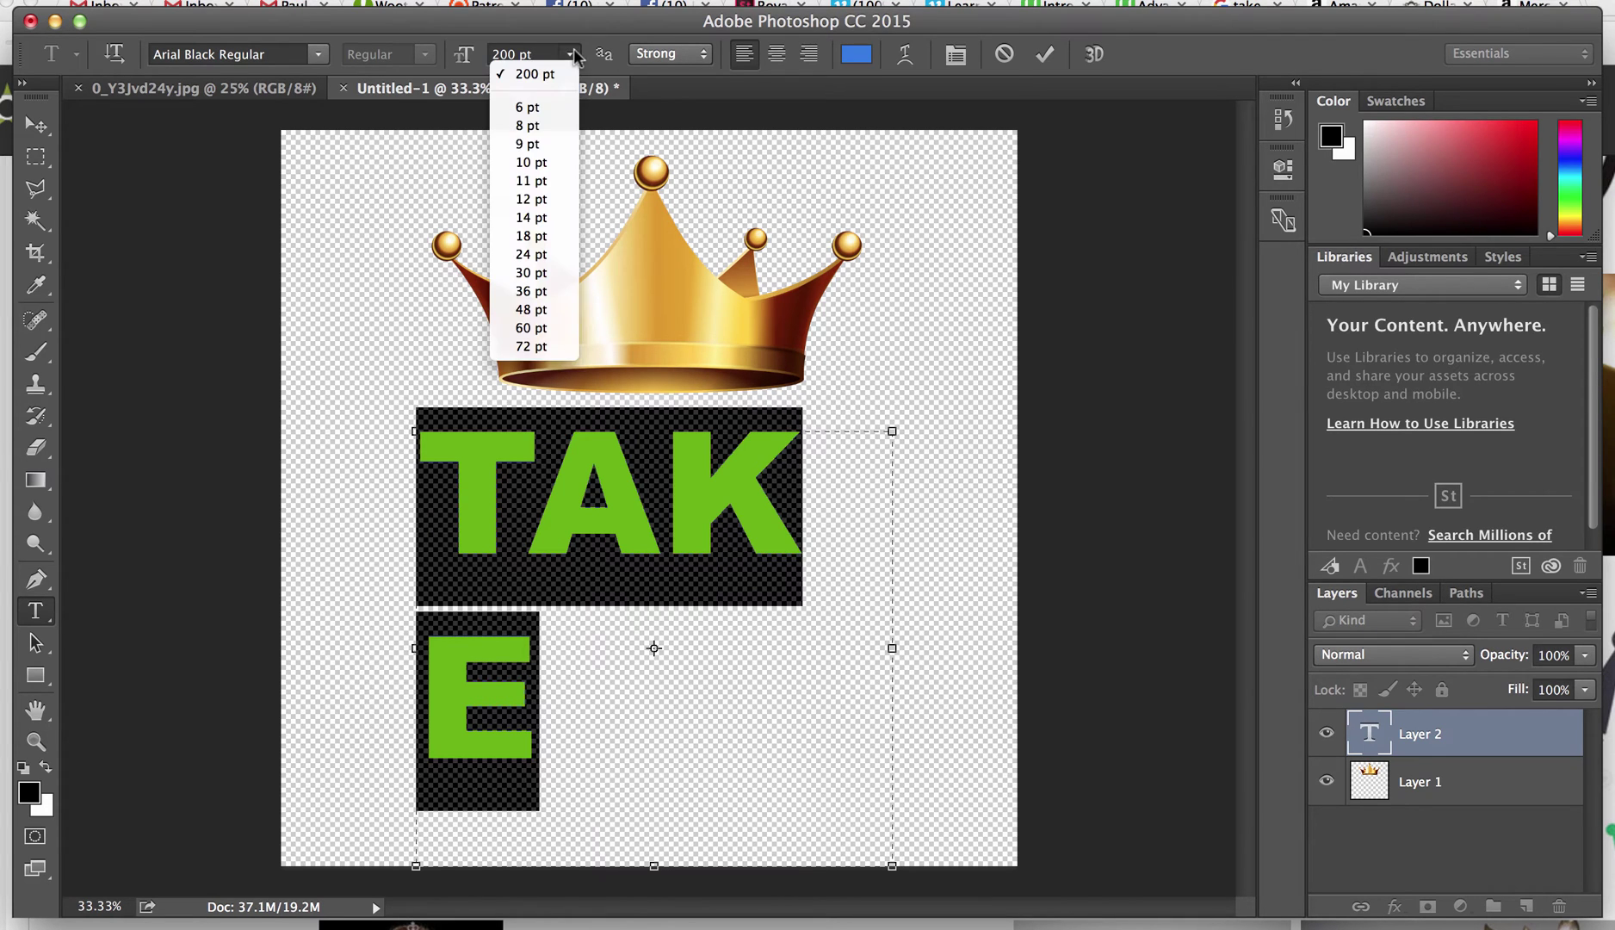
pyautogui.click(541, 346)
pyautogui.click(674, 459)
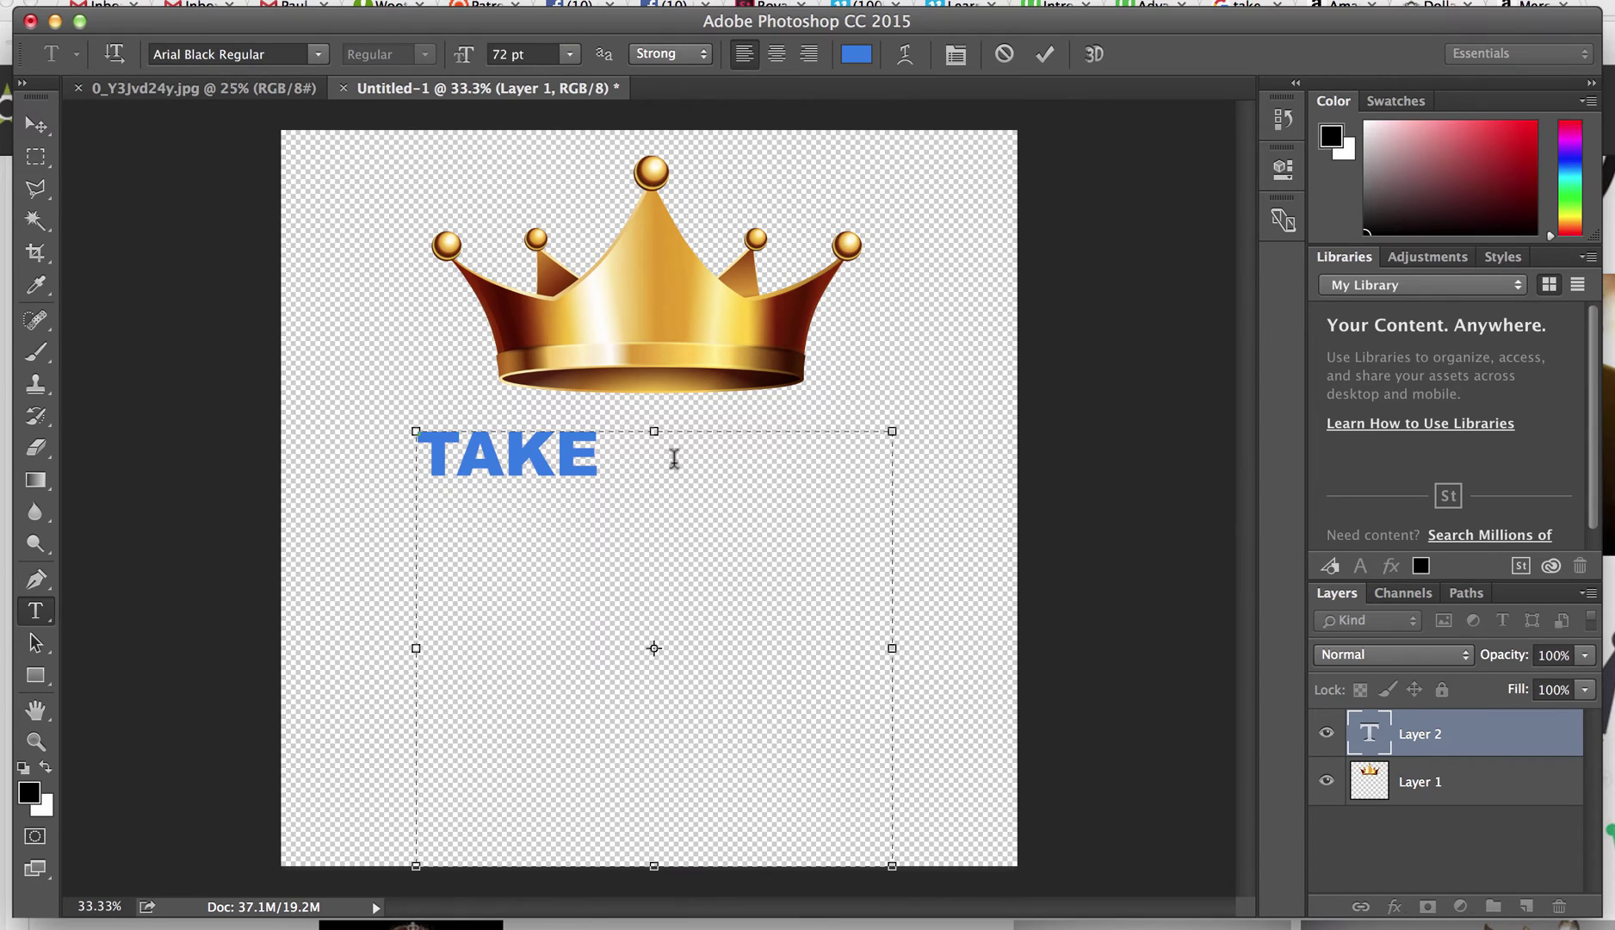
# Add 'THE' and 'CROWN' on separate lines, centre-align them and shrink the box to fit
pyautogui.press('Return')
pyautogui.write('THE')
pyautogui.press('Return')
pyautogui.write('CRWO')
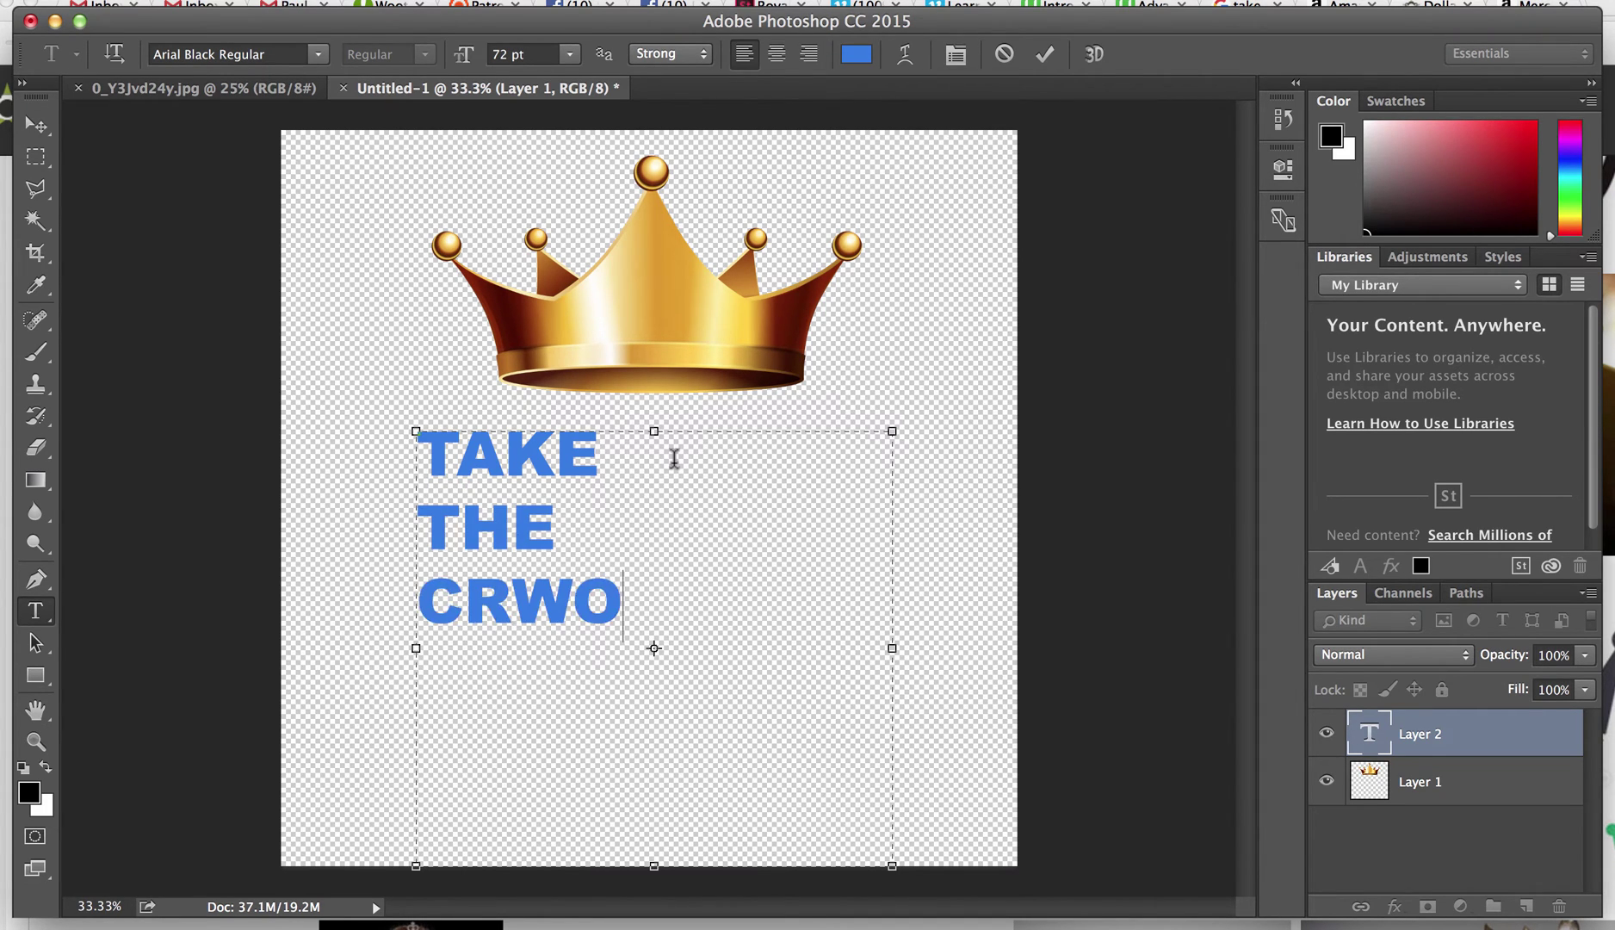
pyautogui.press('BackSpace')
pyautogui.press('BackSpace')
pyautogui.write('OWN')
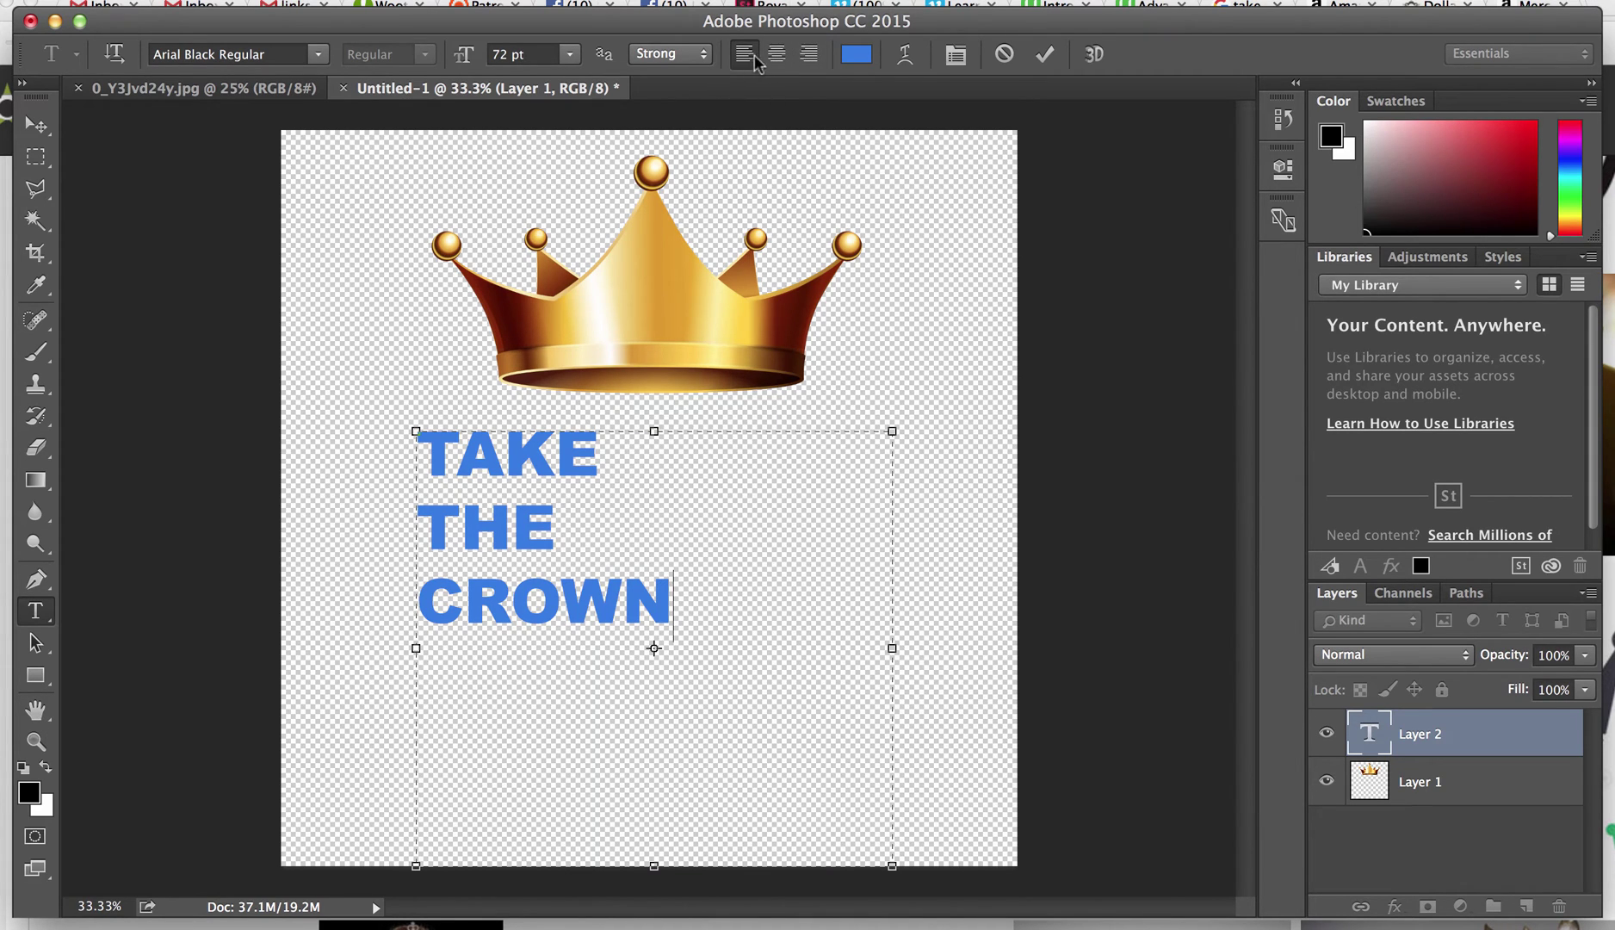
pyautogui.moveTo(678, 609); pyautogui.dragTo(425, 467)
pyautogui.click(776, 53)
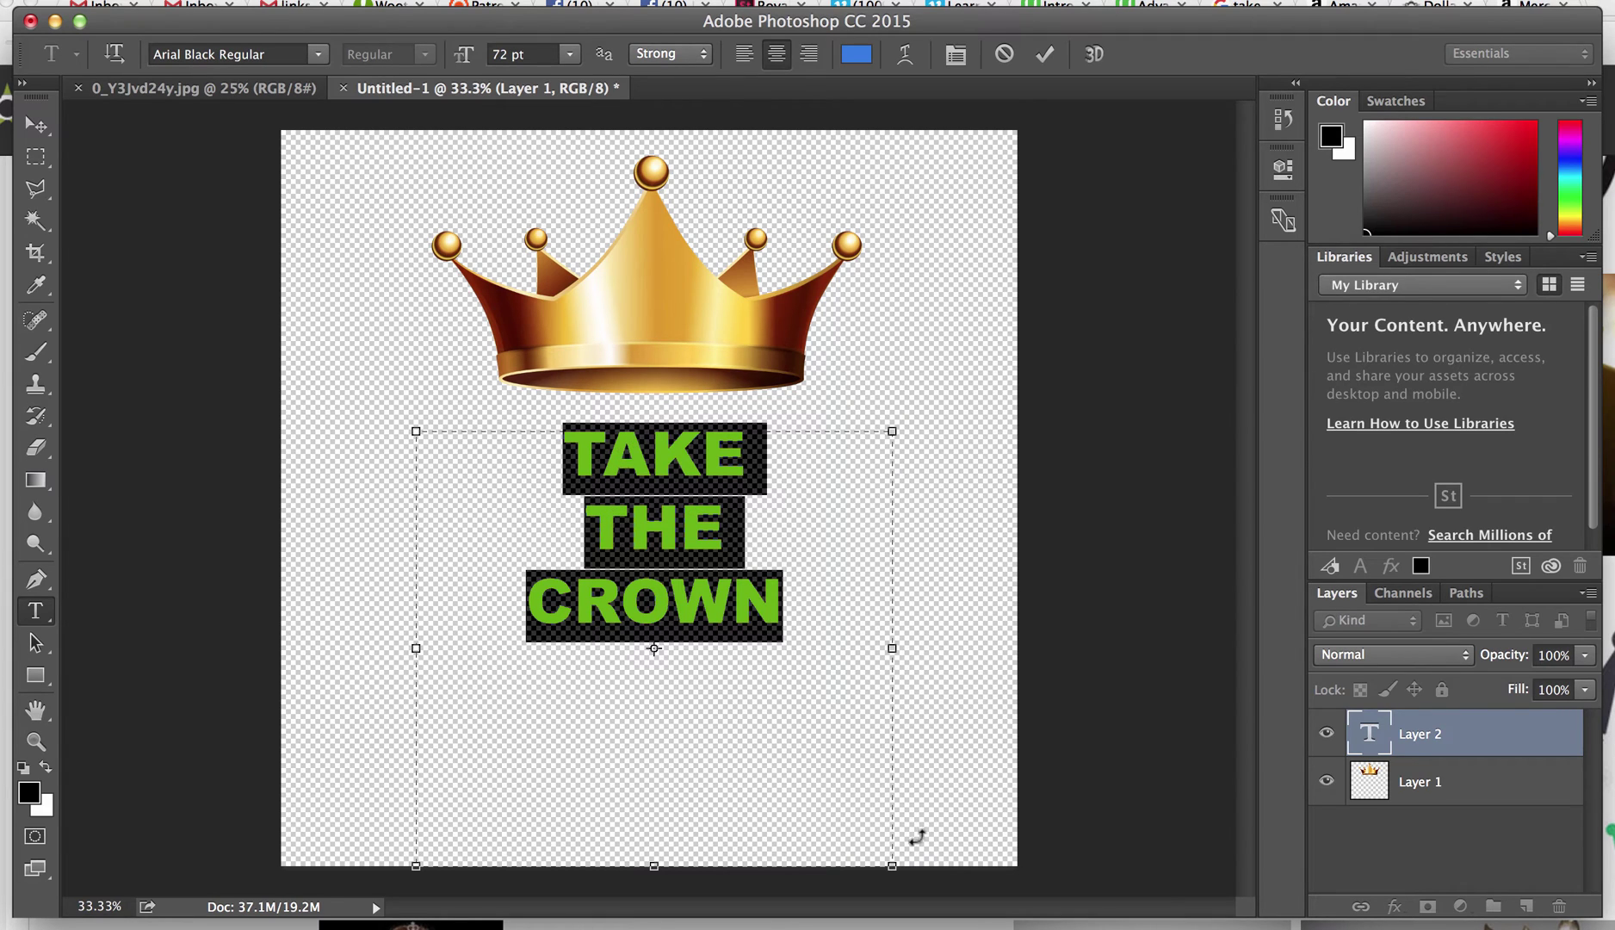
pyautogui.moveTo(891, 866); pyautogui.dragTo(685, 653)
# Set all the slogan text colour to white (H 0, S 0, B 100)
pyautogui.click(643, 556)
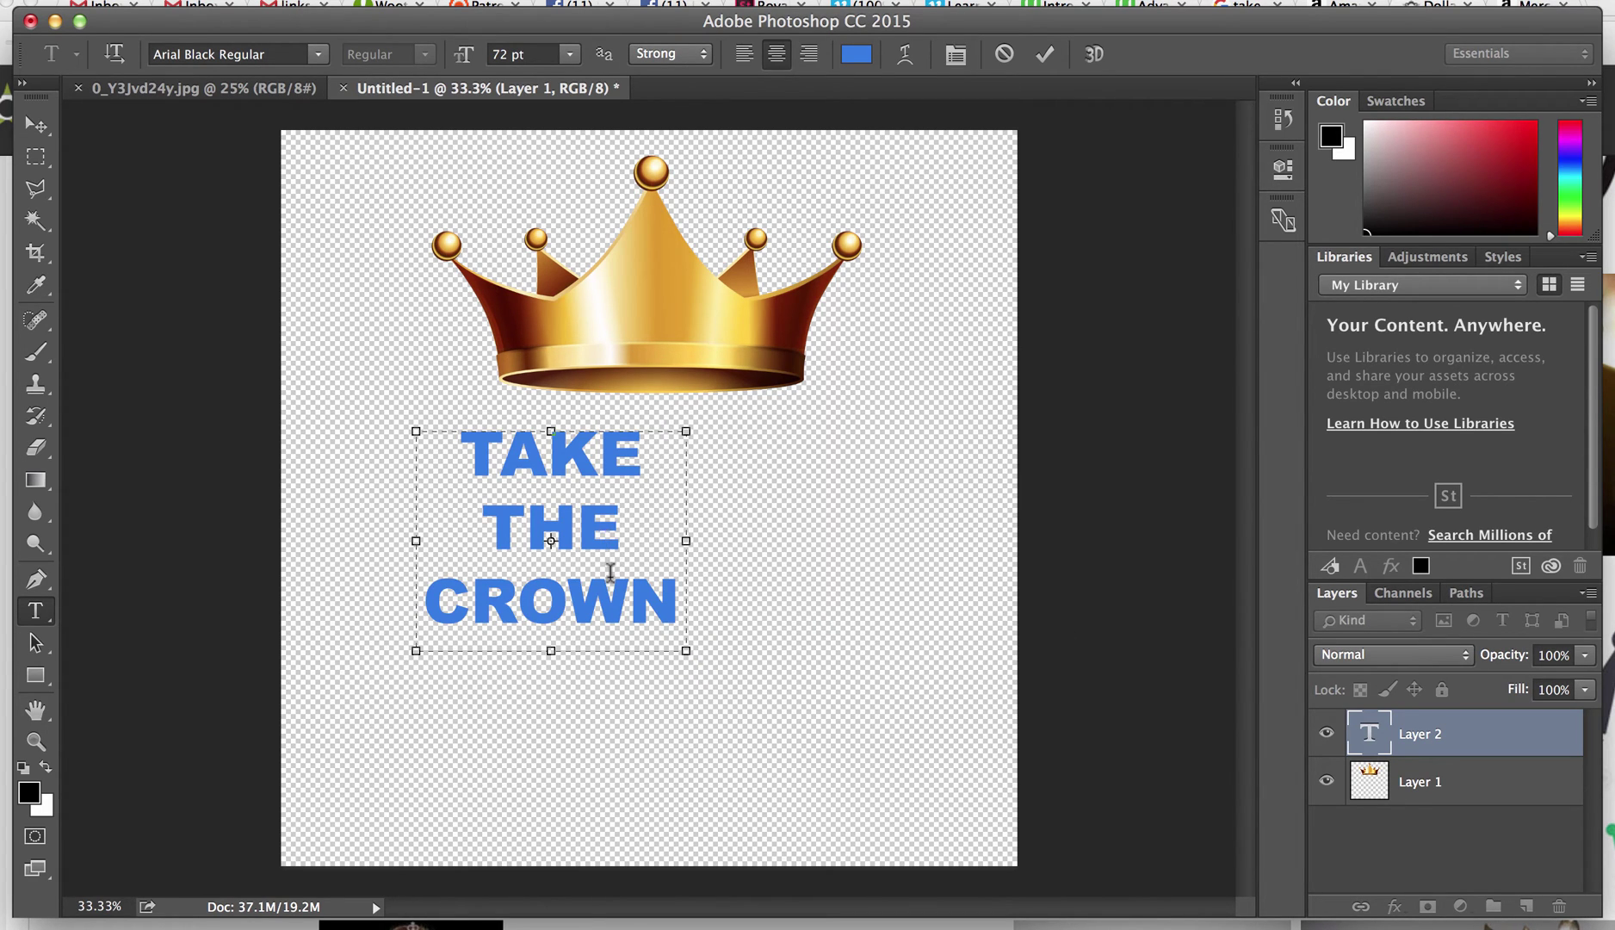
pyautogui.doubleClick(610, 572)
pyautogui.click(610, 573)
pyautogui.press('super+a')
pyautogui.click(857, 56)
pyautogui.click(920, 285)
pyautogui.click(1367, 453)
pyautogui.write('0')
pyautogui.press('Tab')
pyautogui.write('0')
pyautogui.press('Tab')
pyautogui.write('100')
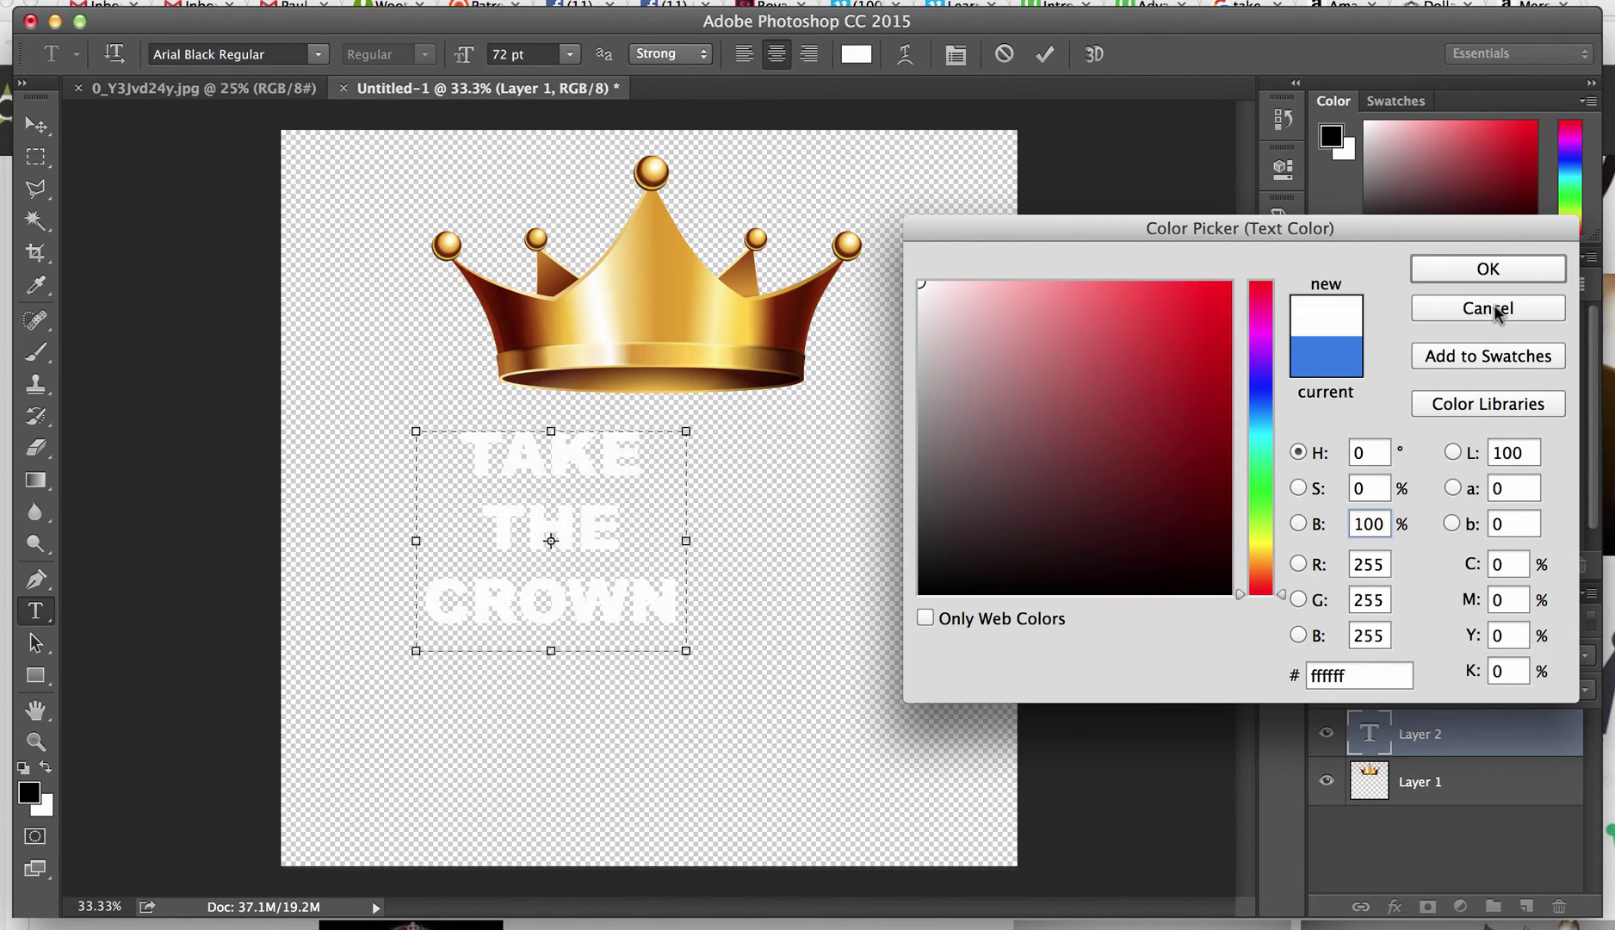
pyautogui.click(1474, 282)
pyautogui.click(567, 607)
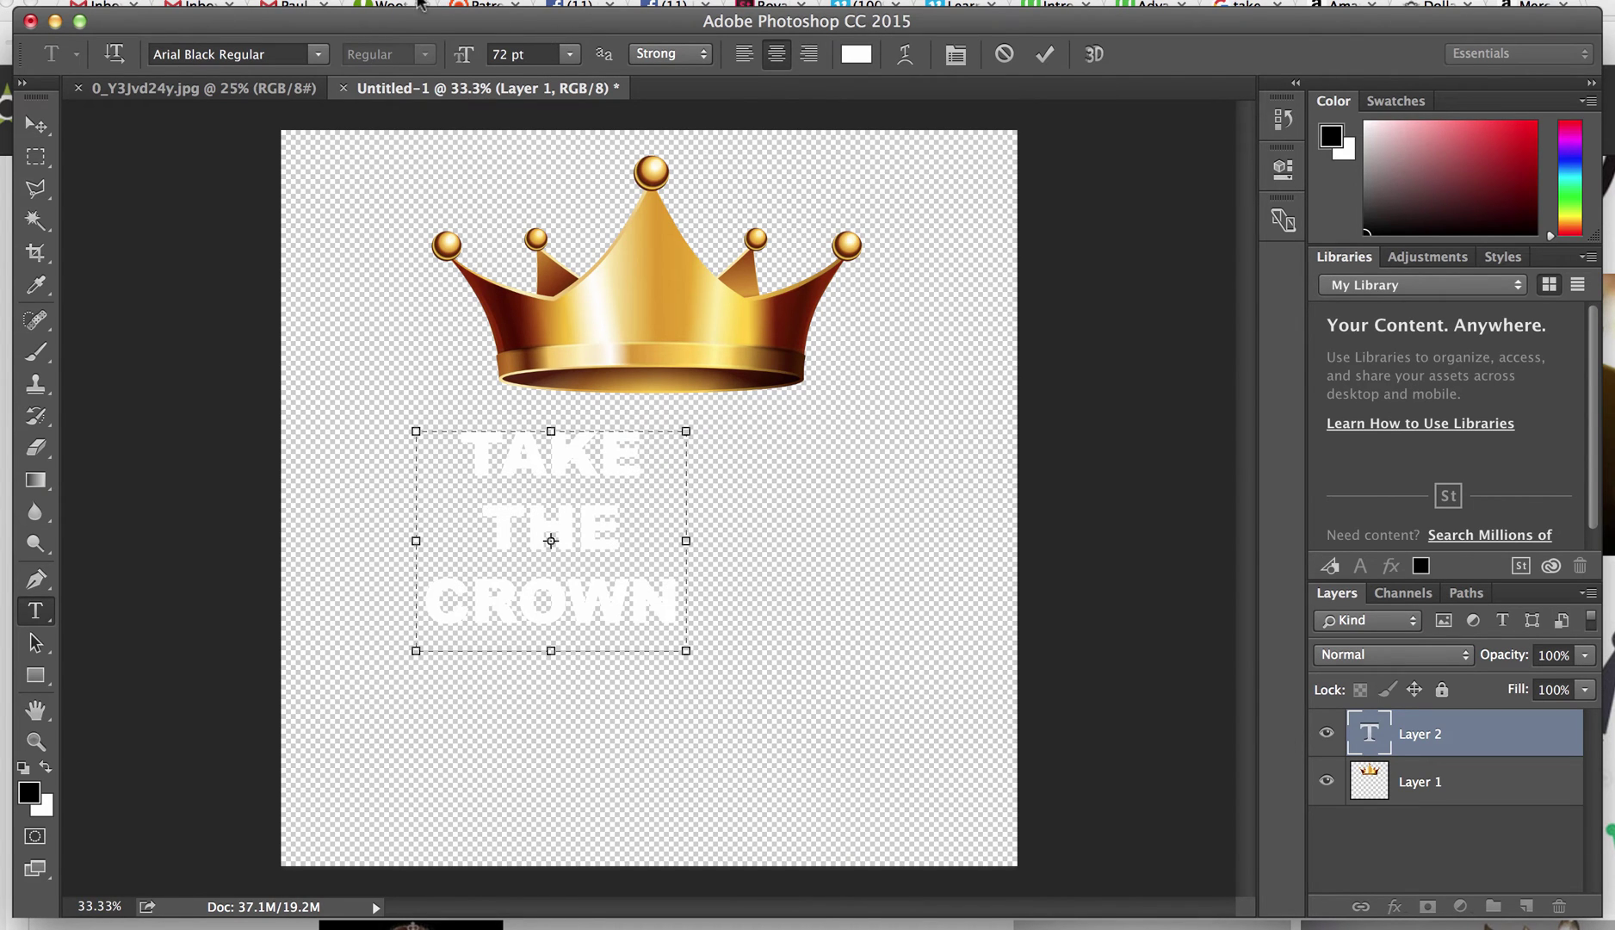
# Add a new empty layer and move it below the crown layer
pyautogui.click(370, 0)
pyautogui.moveTo(461, 3)
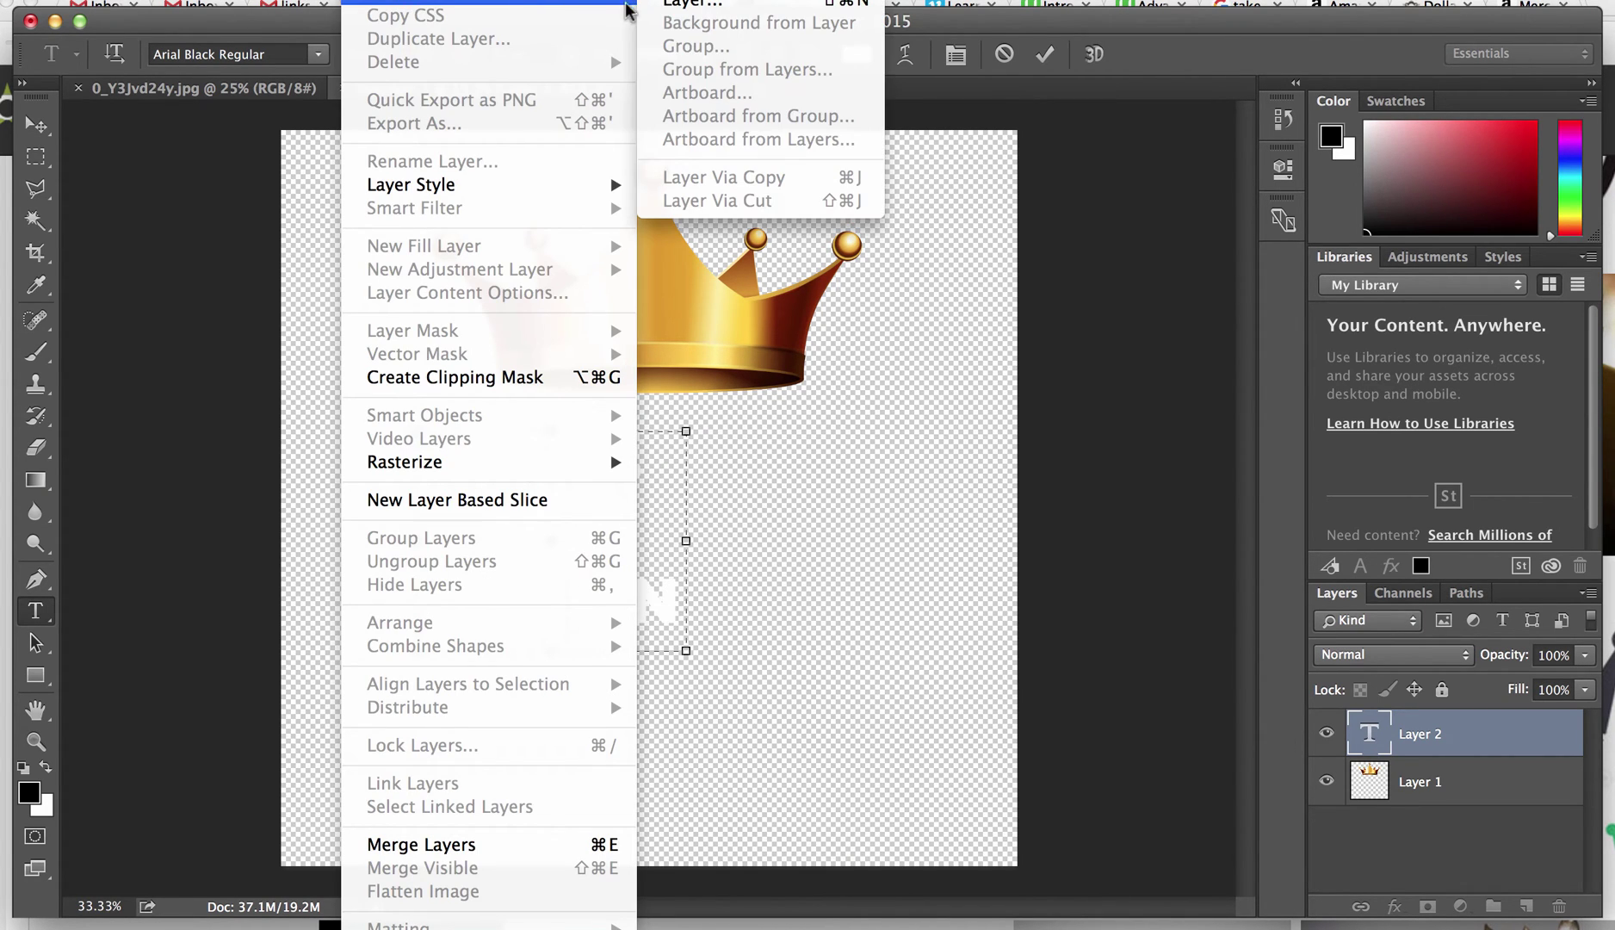
pyautogui.click(680, 5)
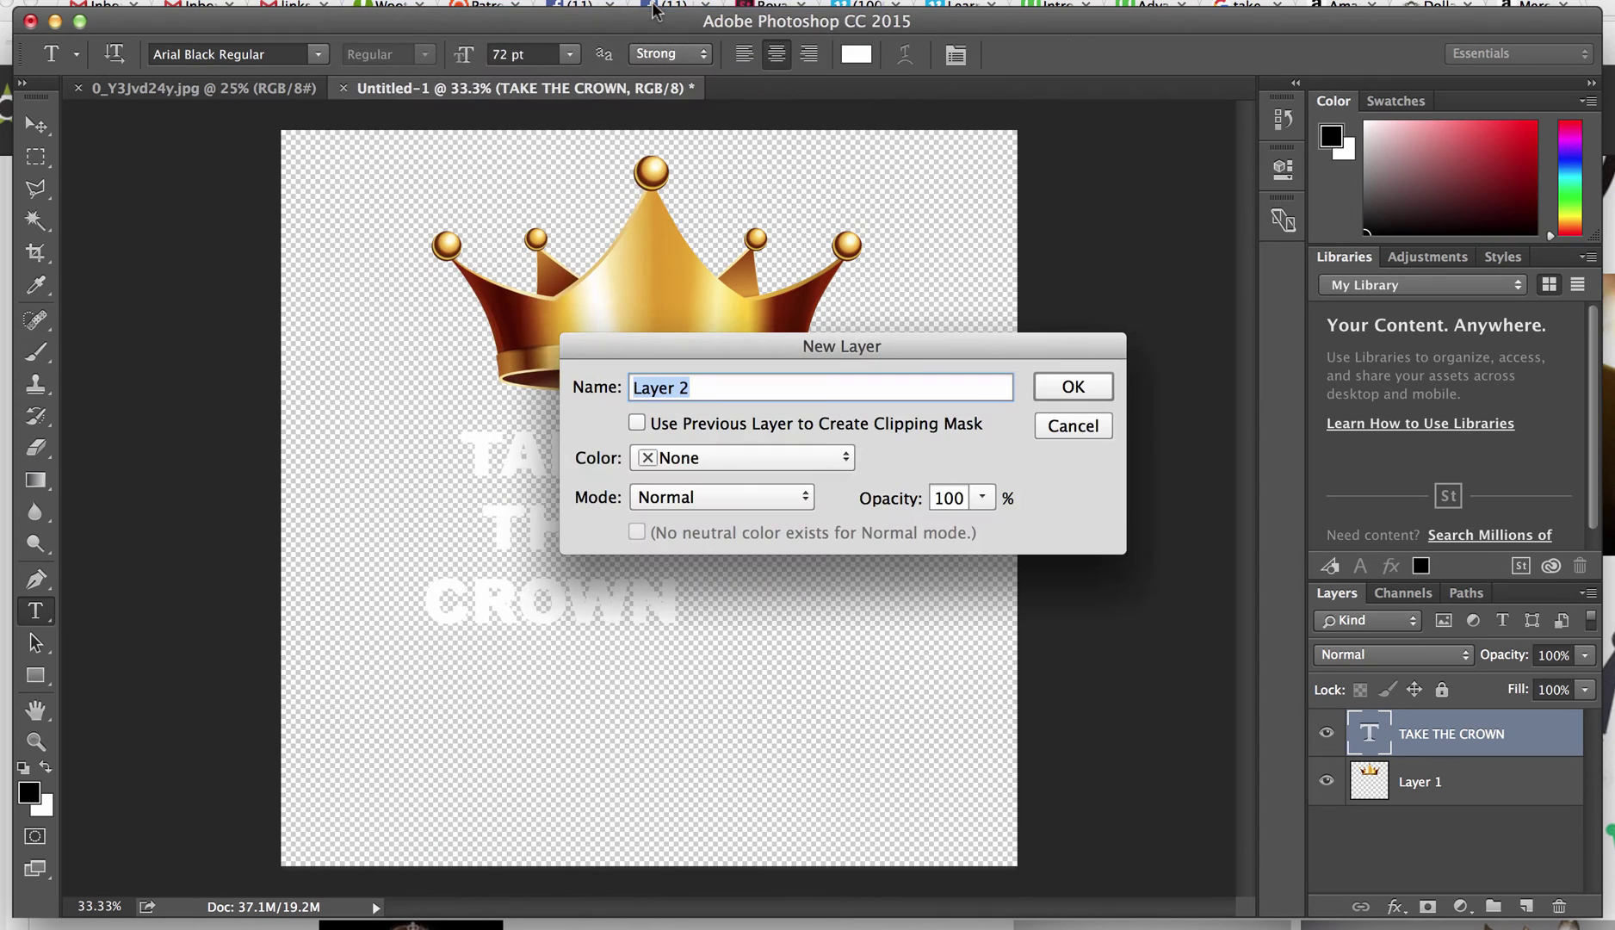
pyautogui.click(1090, 389)
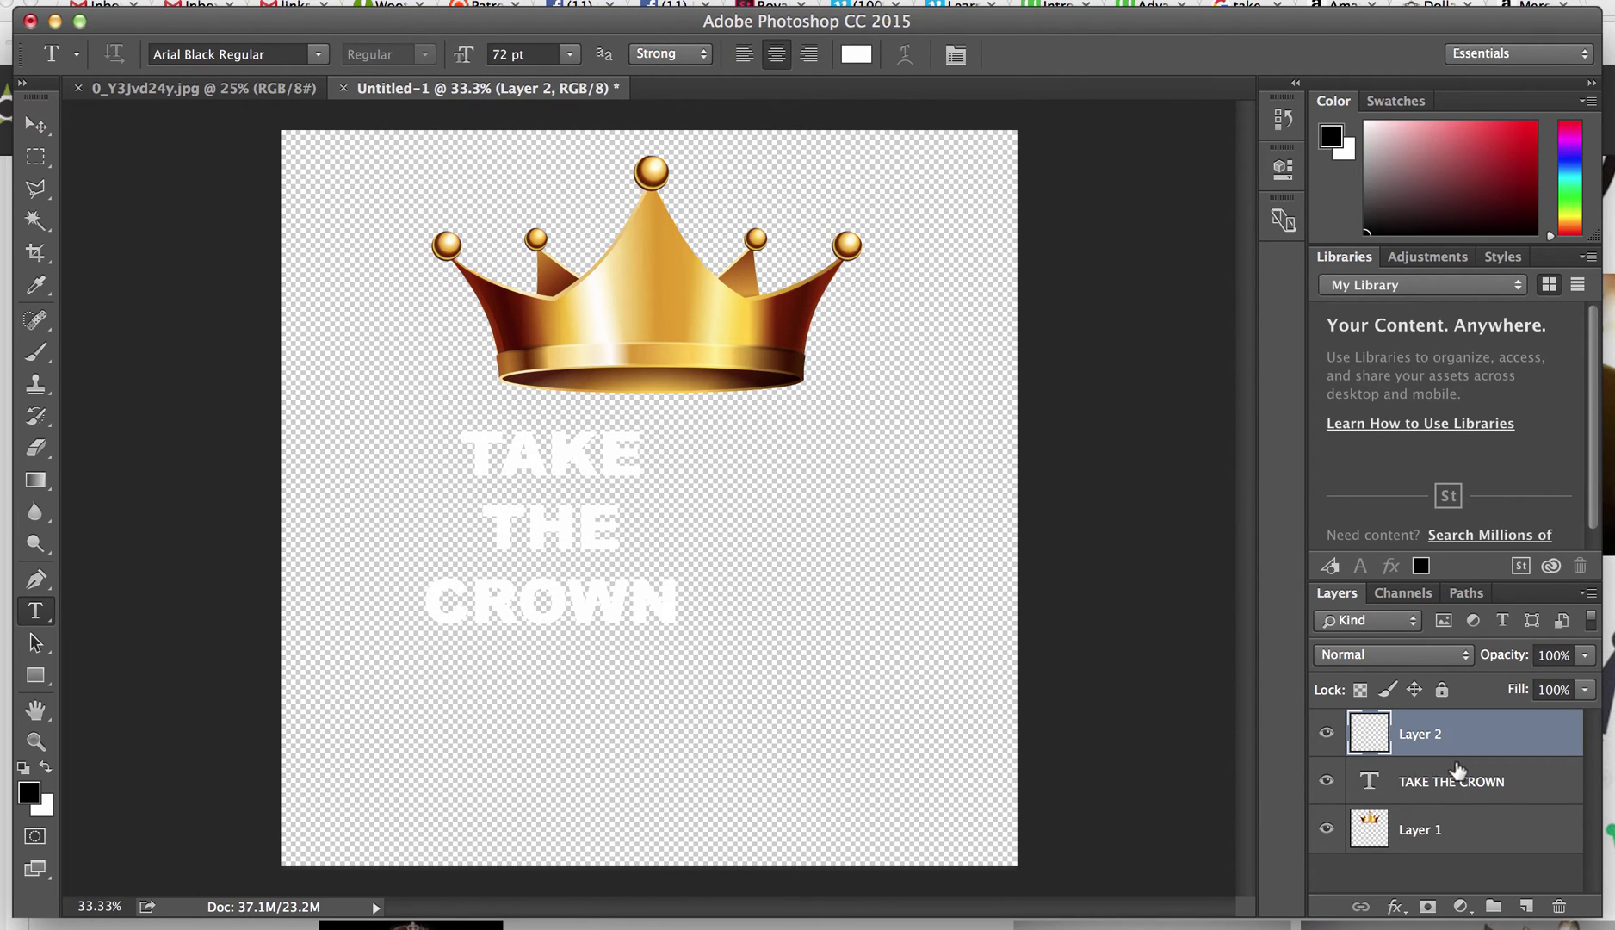
pyautogui.moveTo(1478, 747); pyautogui.dragTo(1477, 839)
# Fill the new bottom layer with solid red using Edit > Fill
pyautogui.click(37, 222)
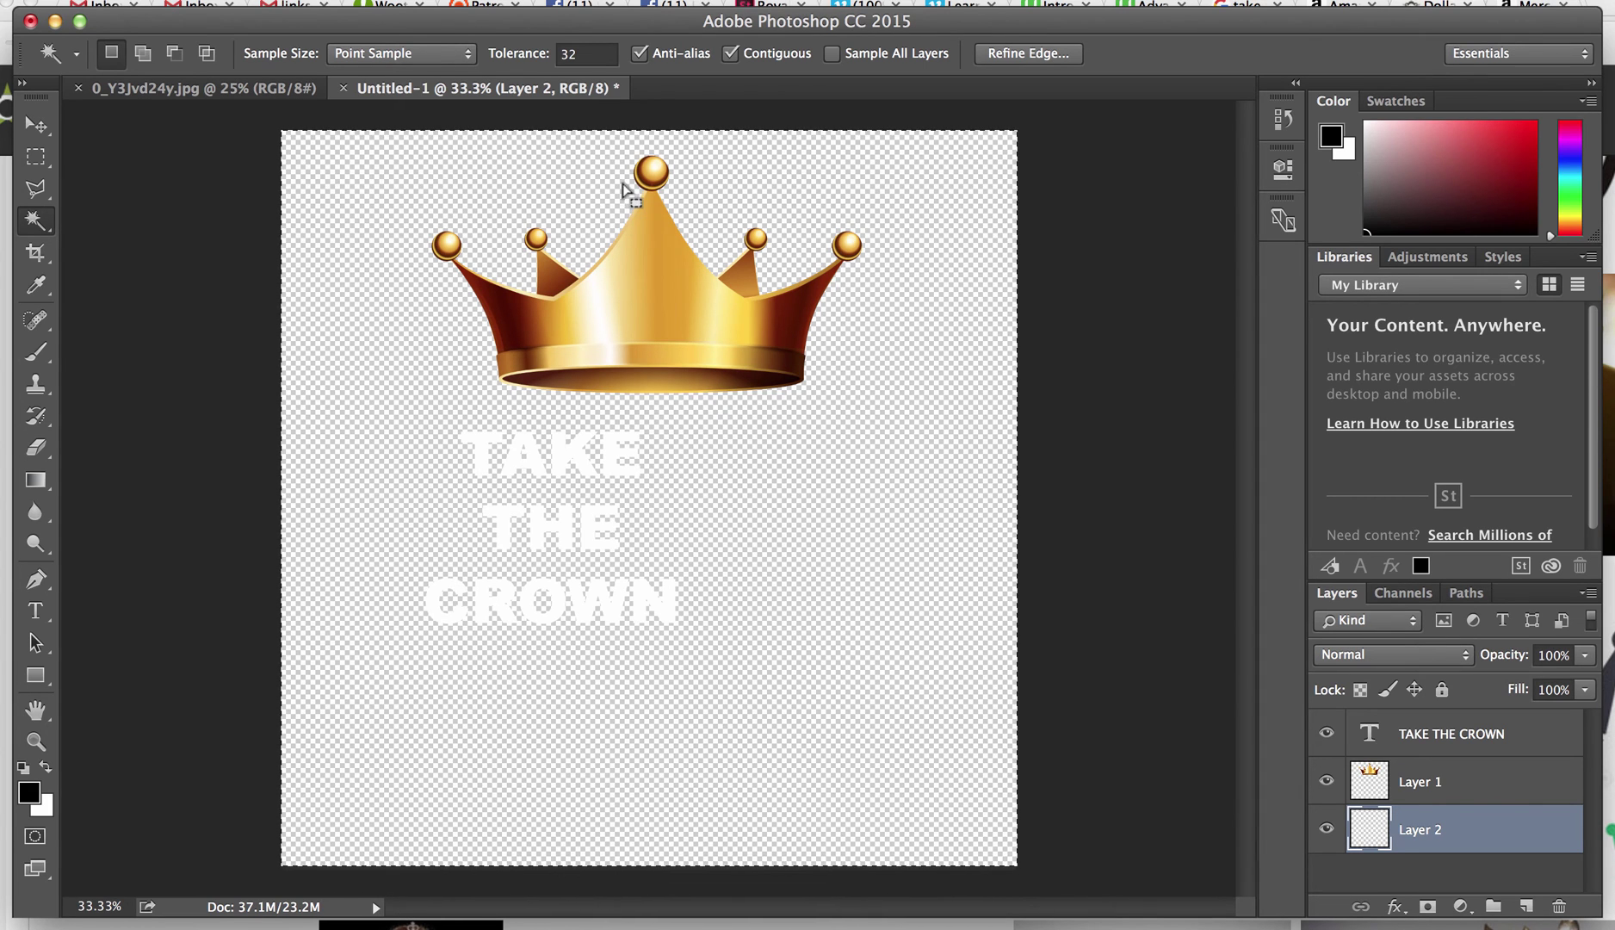
pyautogui.click(297, 0)
pyautogui.moveTo(226, 0)
pyautogui.click(296, 325)
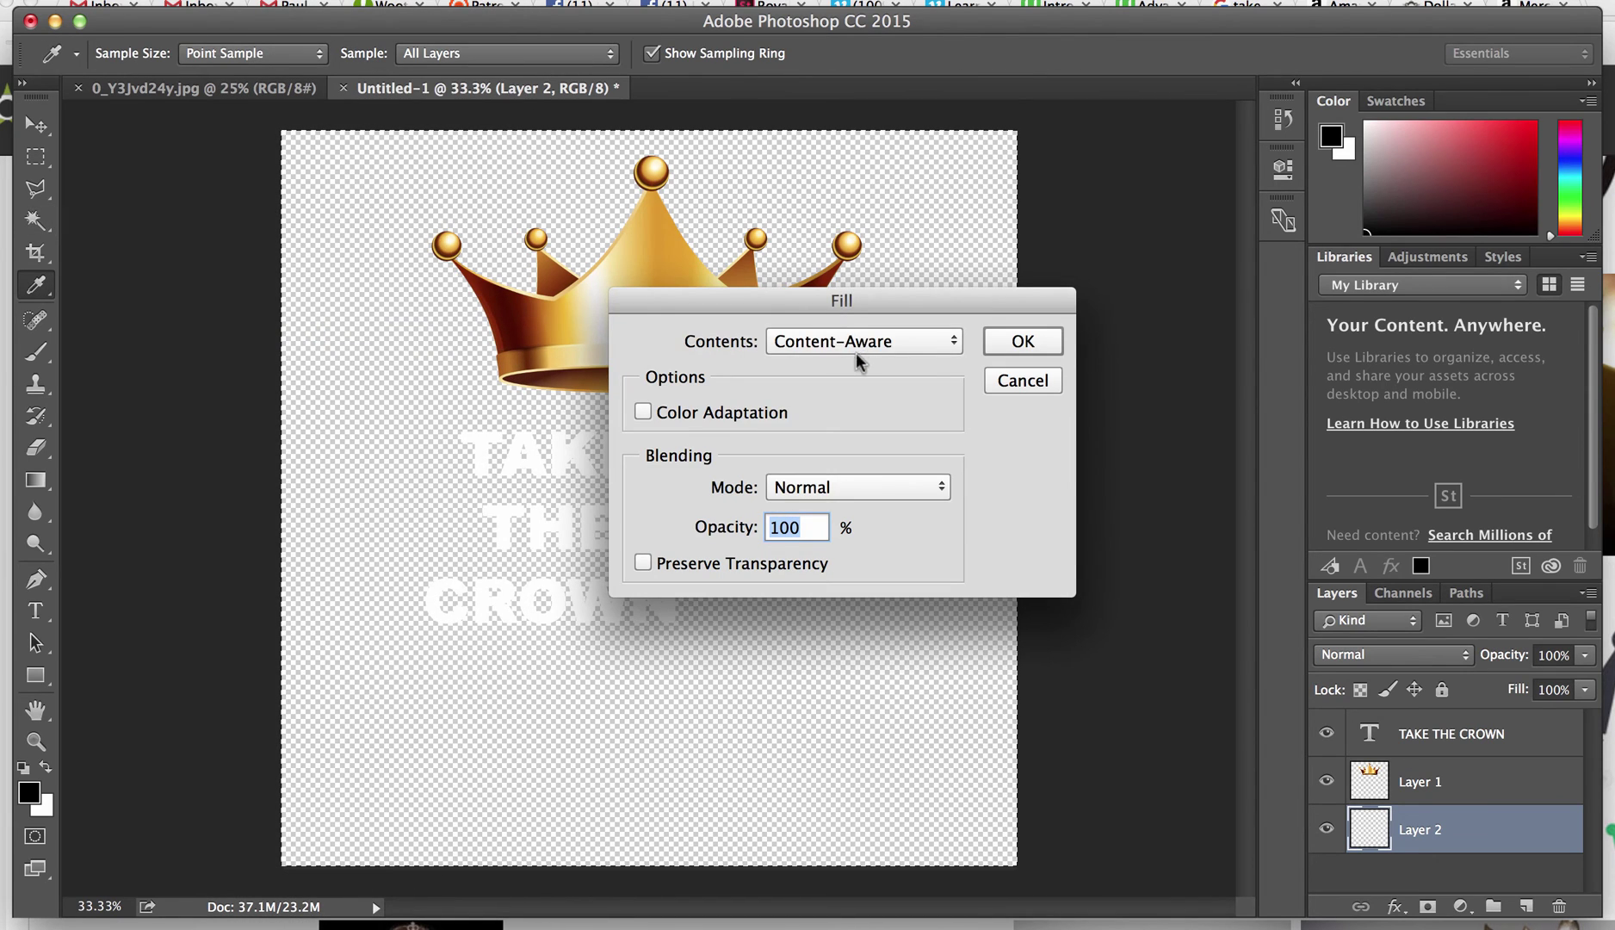
pyautogui.click(856, 344)
pyautogui.click(830, 301)
pyautogui.click(1172, 308)
pyautogui.click(1425, 270)
pyautogui.click(1033, 341)
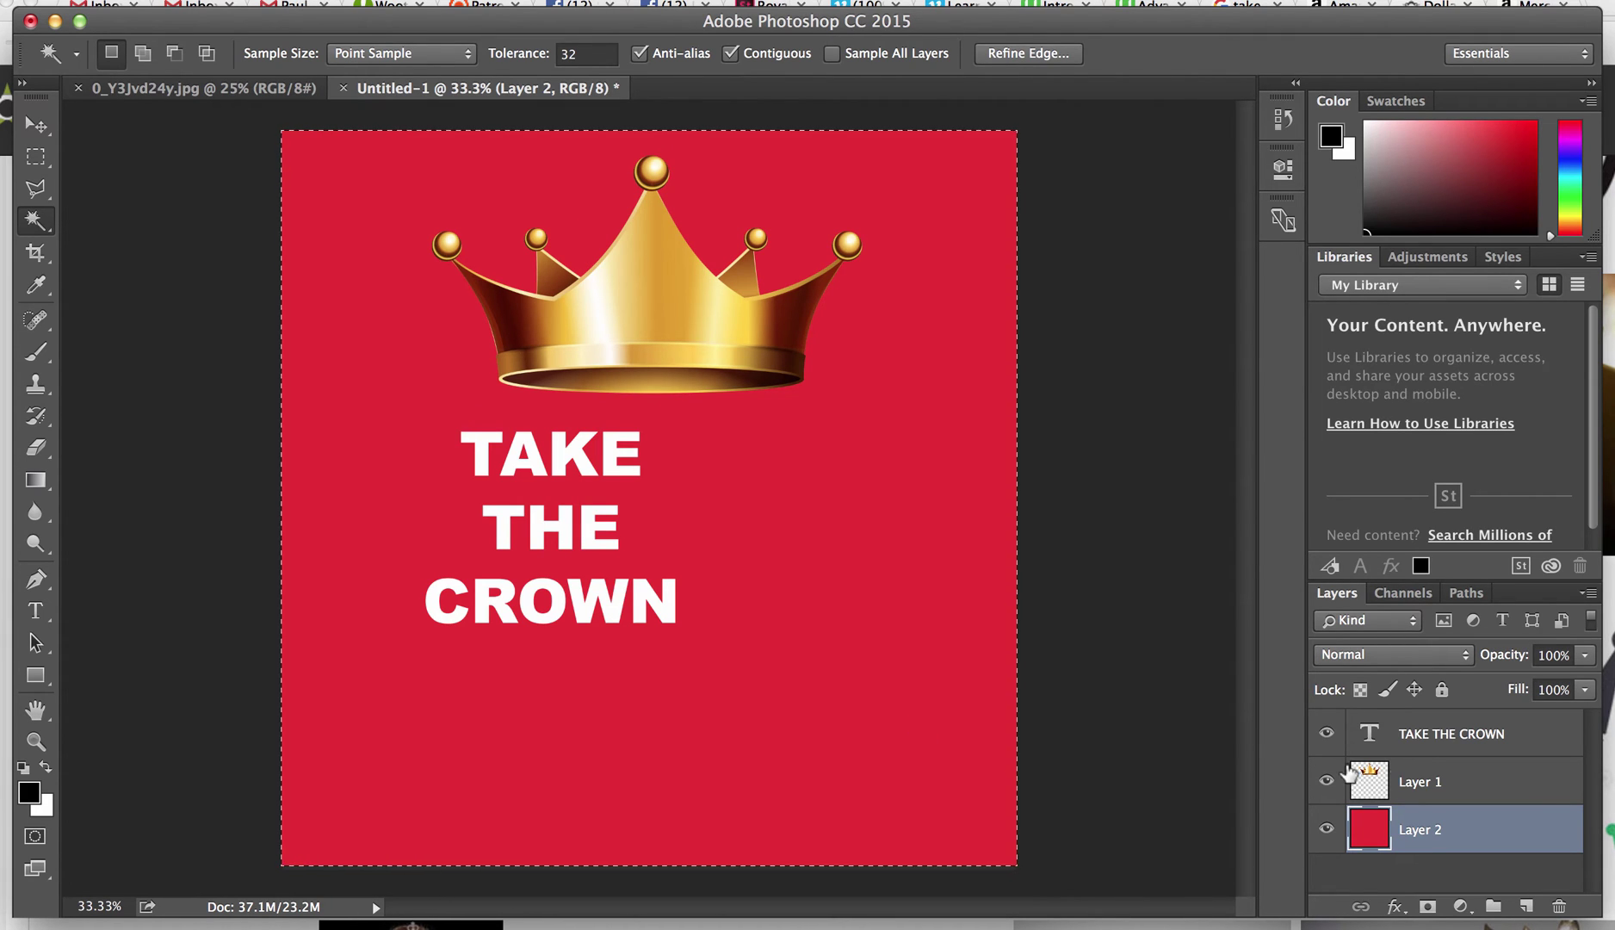
# Scale the TAKE THE CROWN text up about 179% and centre it horizontally below the crown
pyautogui.click(1510, 744)
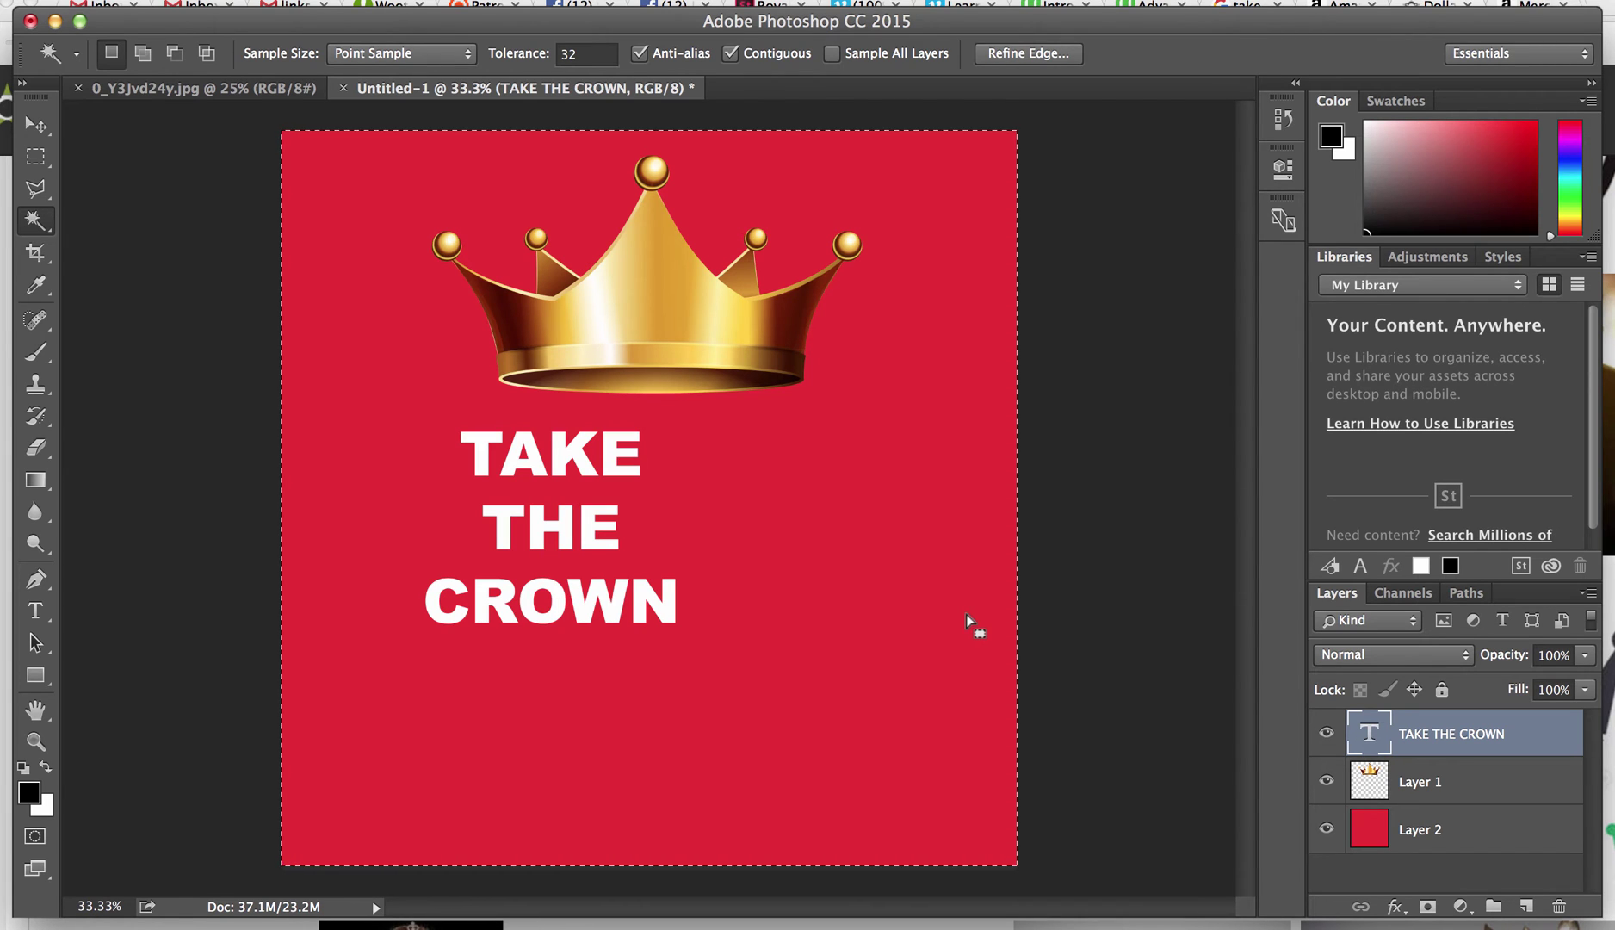
pyautogui.hotkey('ctrl', 't')
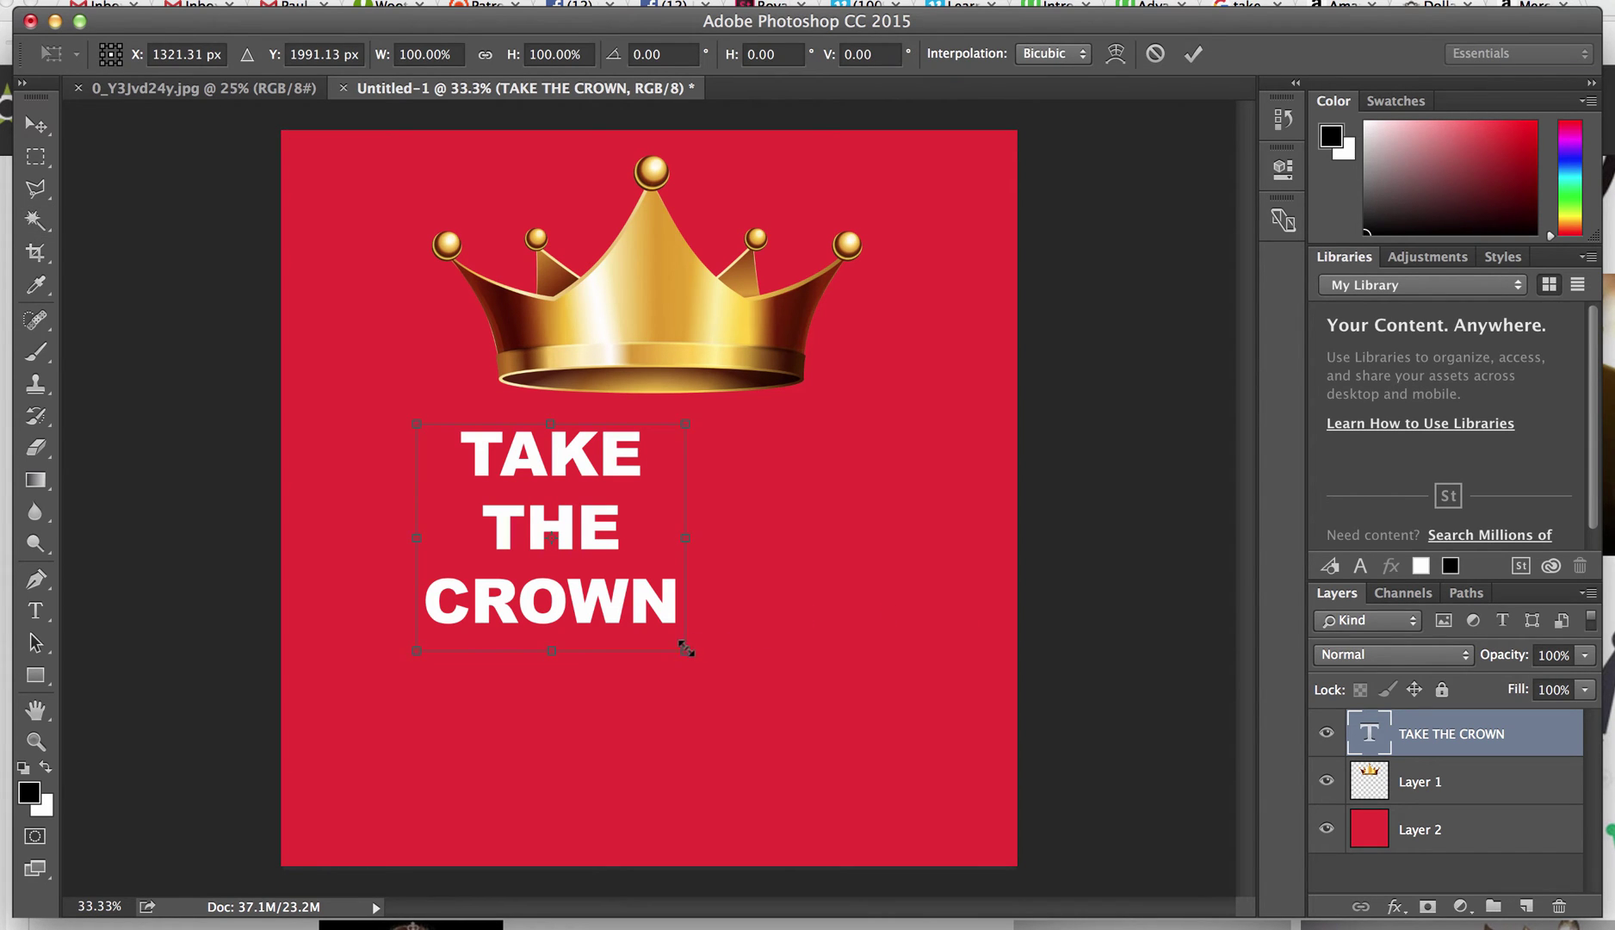
pyautogui.moveTo(686, 651); pyautogui.dragTo(963, 920)
pyautogui.moveTo(890, 742); pyautogui.dragTo(847, 743)
pyautogui.press('Return')
pyautogui.press('w')
pyautogui.click(1452, 828)
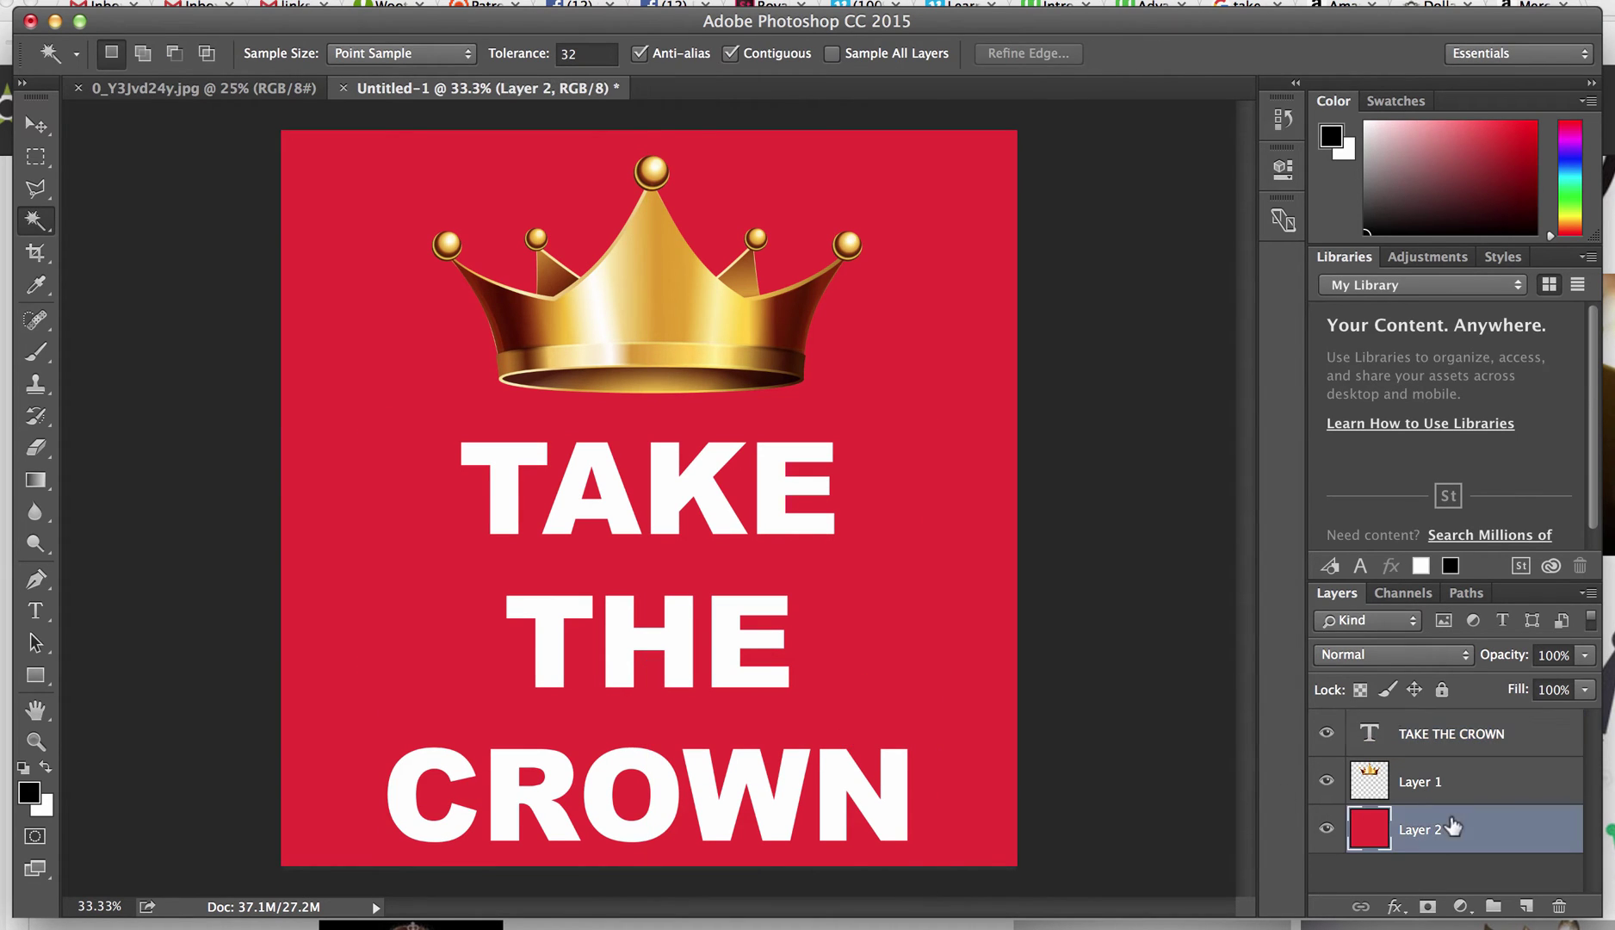
# Select the red background with the Magic Wand and fill it with bright blue (112bef)
pyautogui.click(998, 556)
pyautogui.click(237, 2)
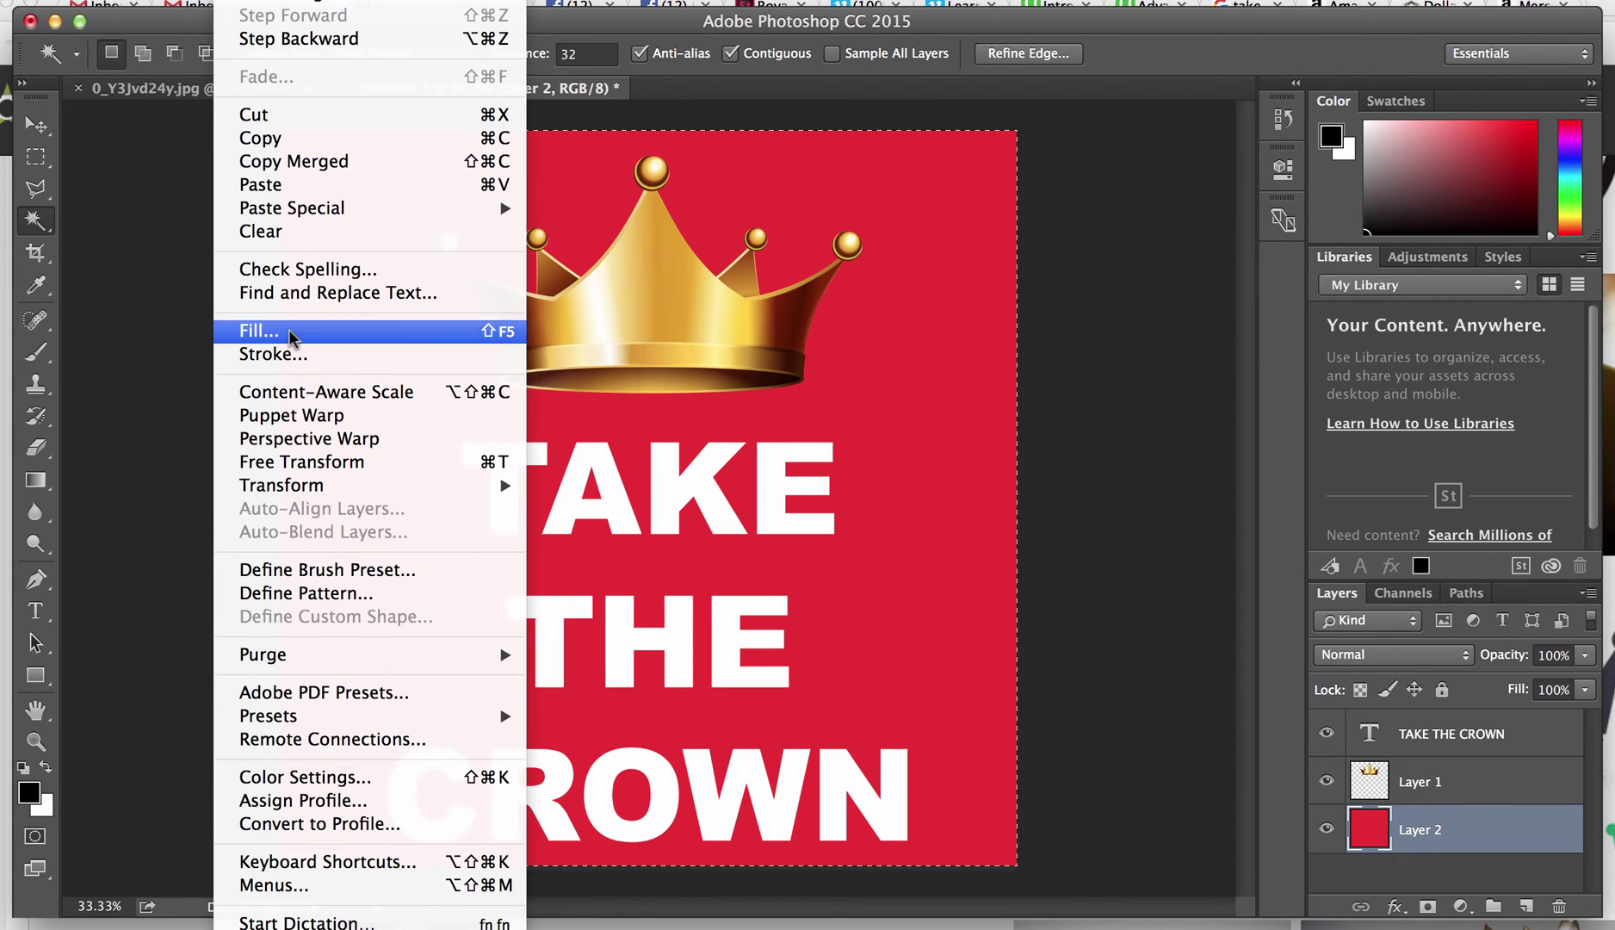
pyautogui.click(289, 330)
pyautogui.click(802, 344)
pyautogui.click(801, 344)
pyautogui.click(1260, 392)
pyautogui.click(1209, 300)
pyautogui.click(1431, 263)
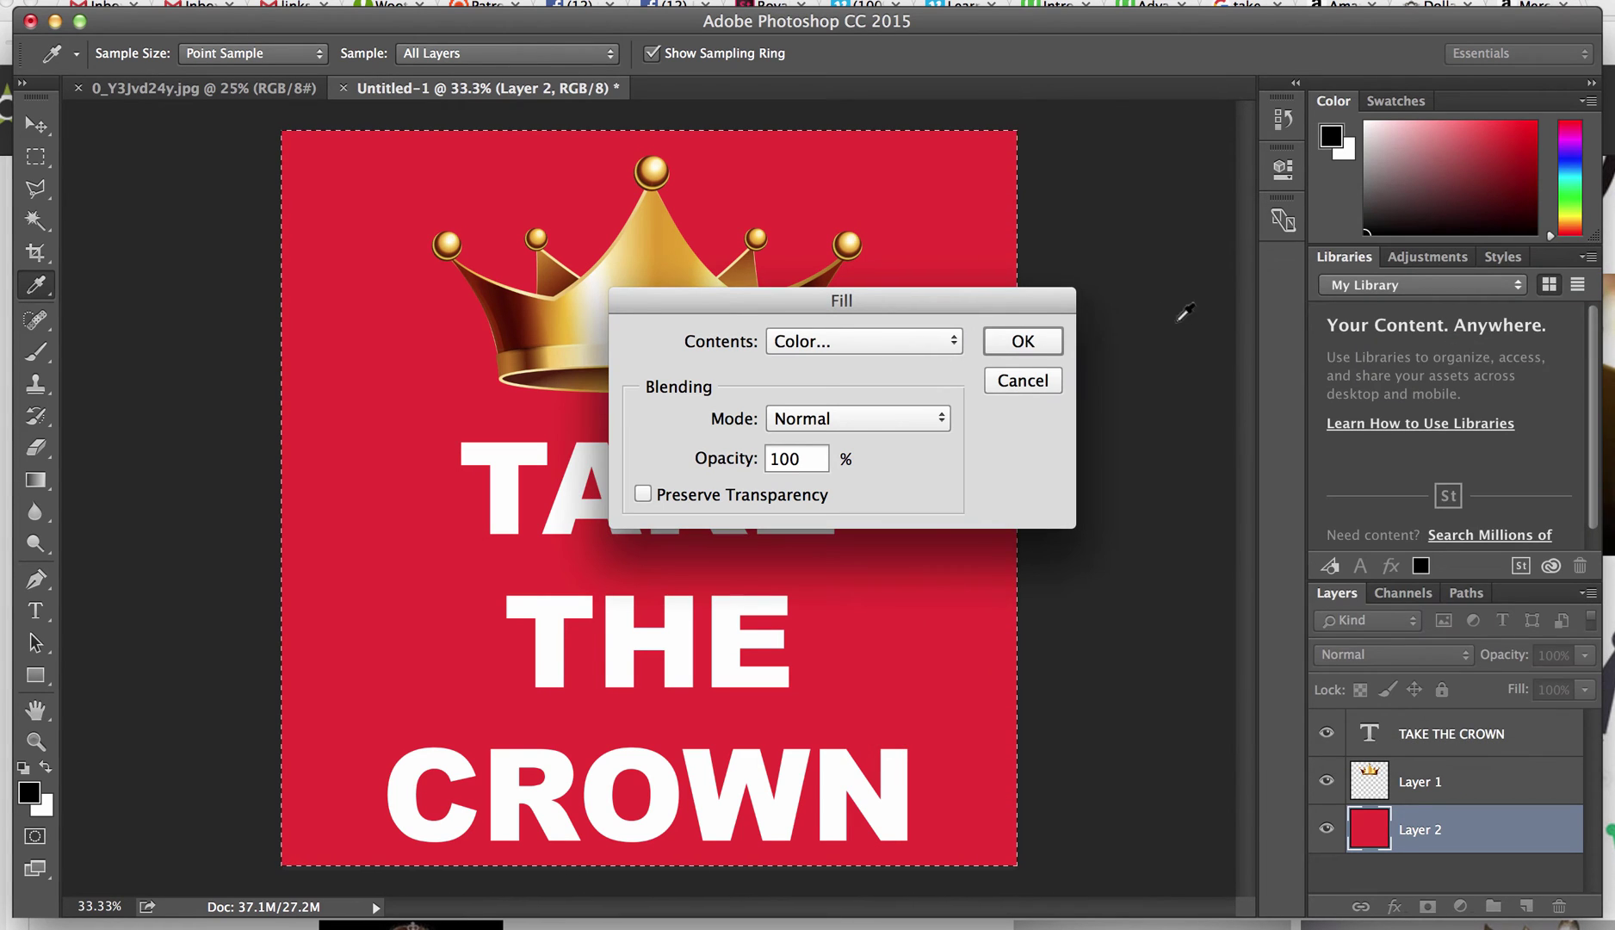
pyautogui.click(1023, 341)
pyautogui.press('w')
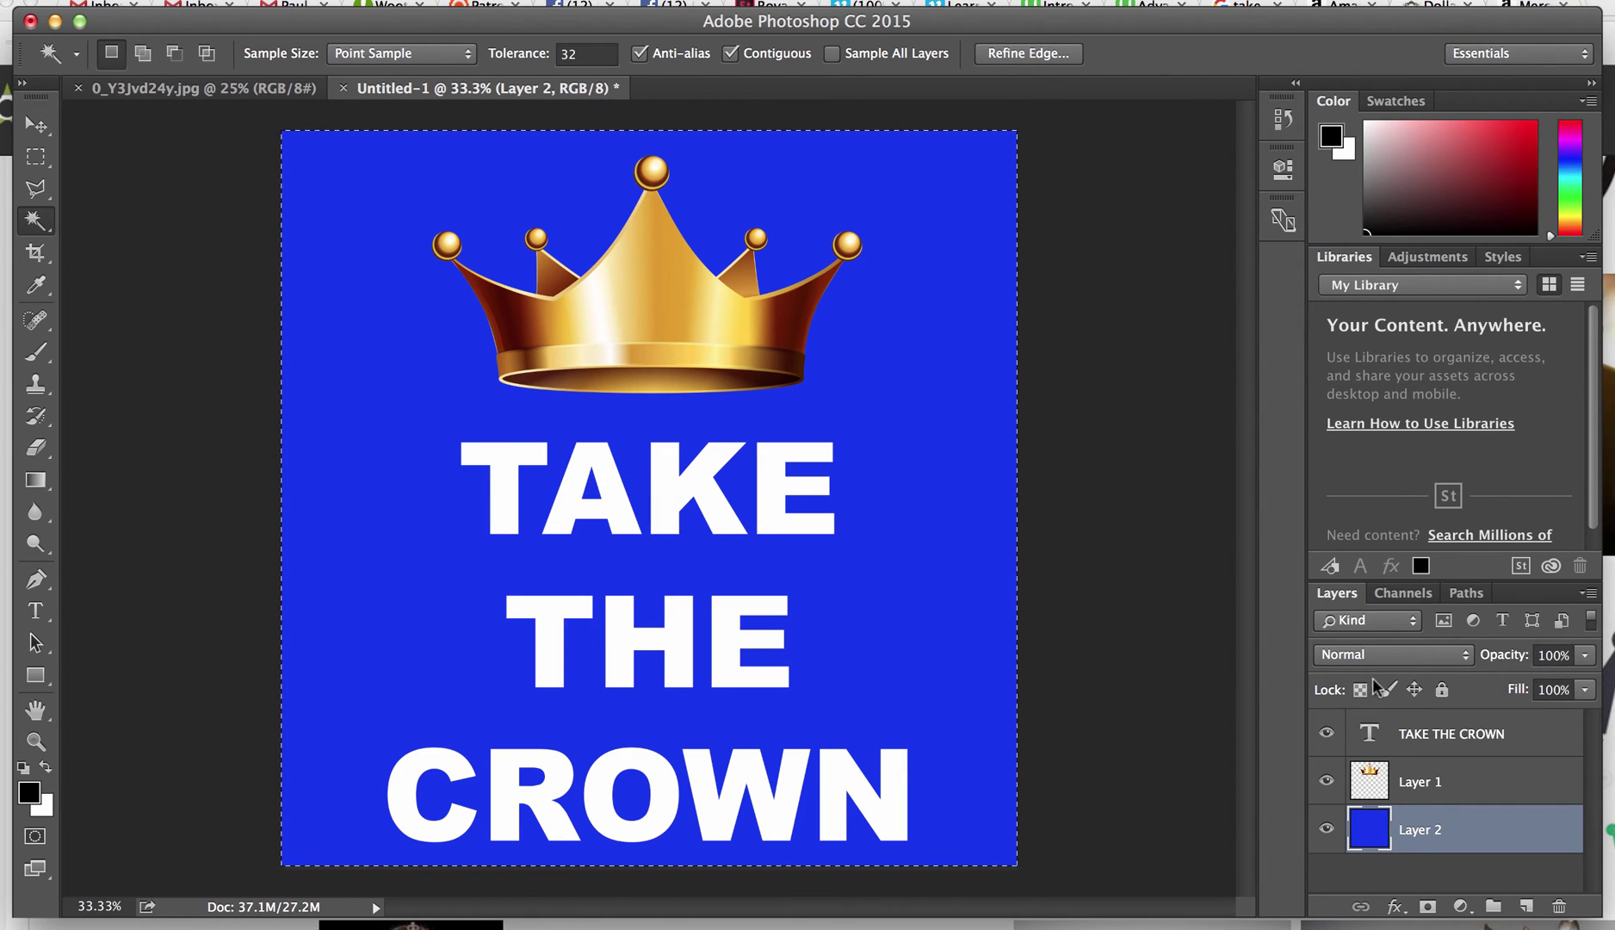
# Try Satin and Inner Glow on the text, then give it a 25 px black stroke instead
pyautogui.doubleClick(1545, 736)
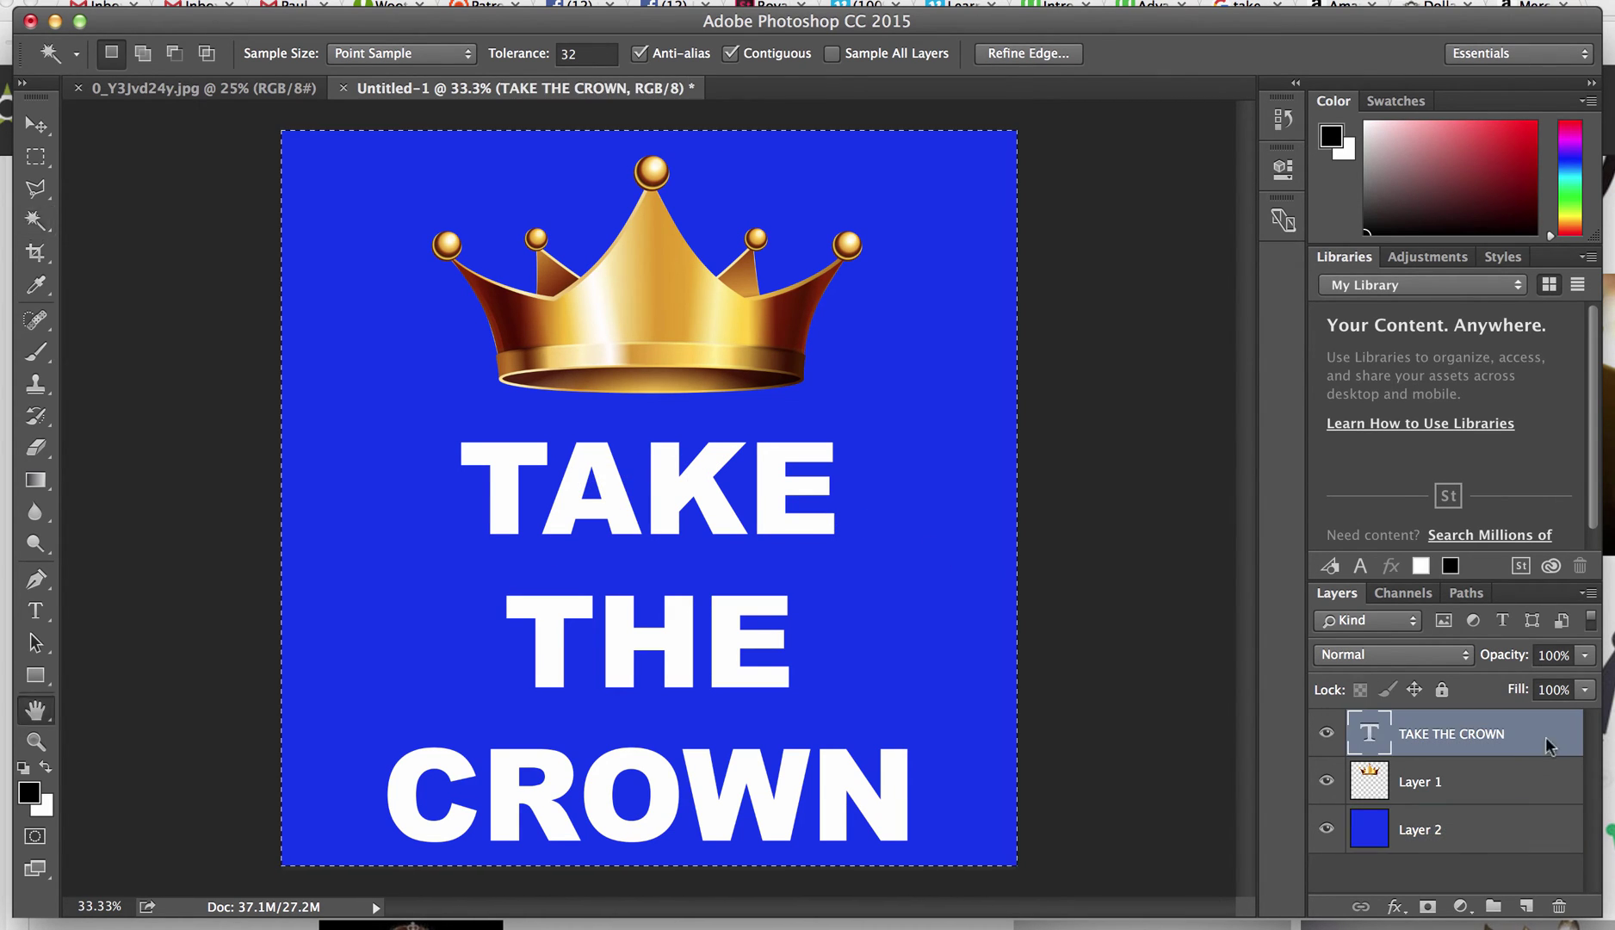
pyautogui.click(785, 531)
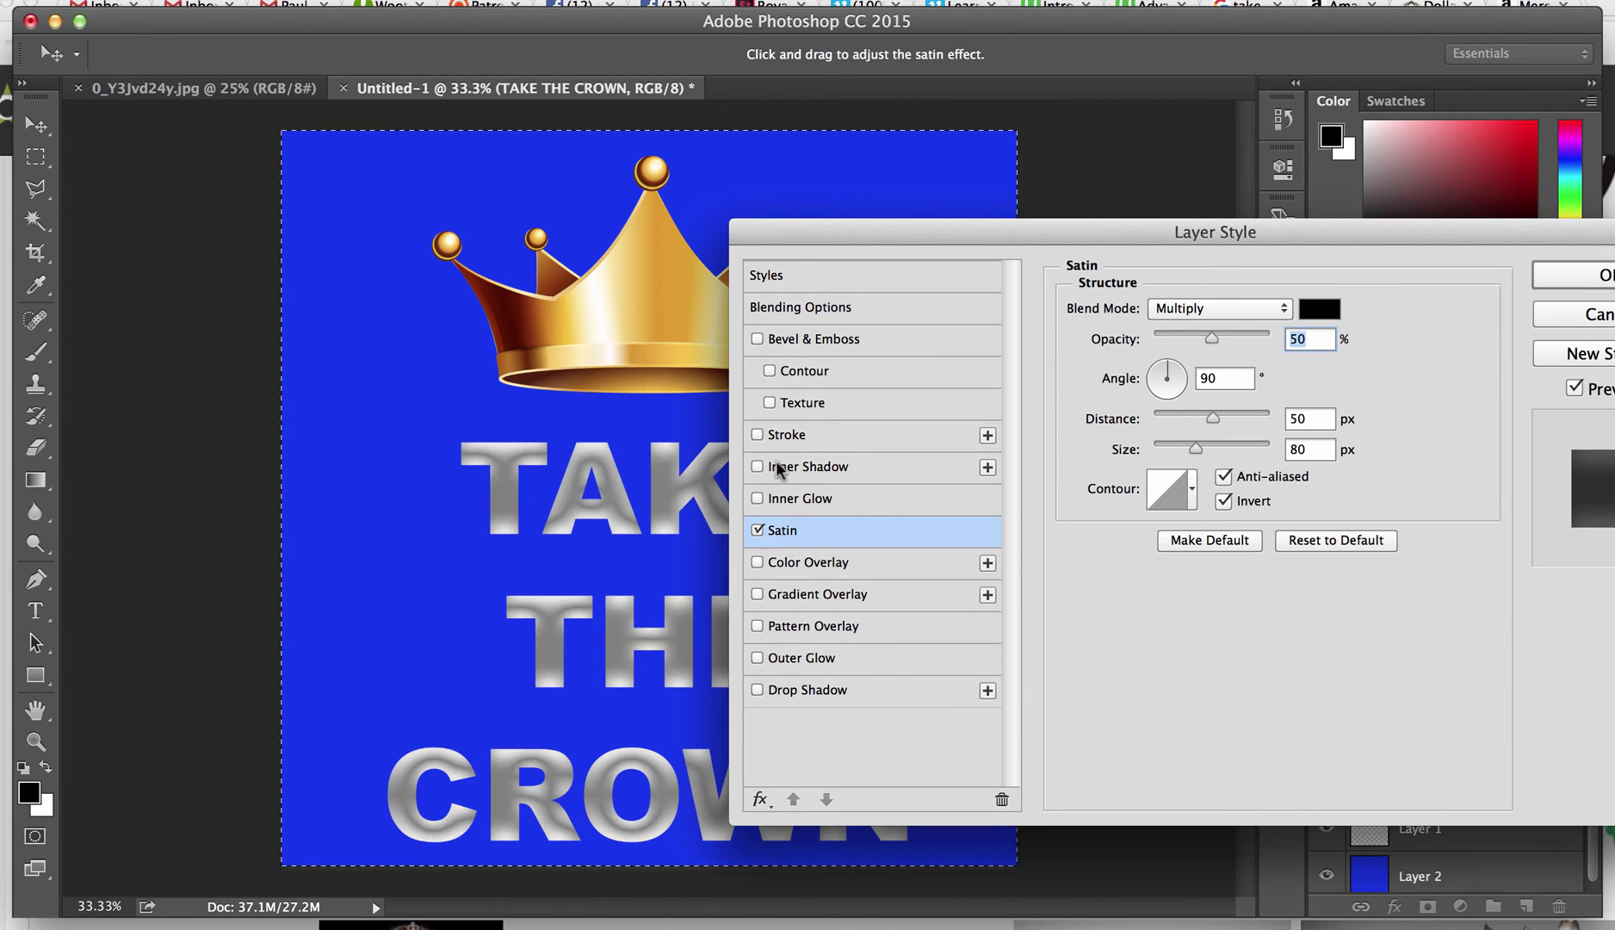
pyautogui.click(758, 531)
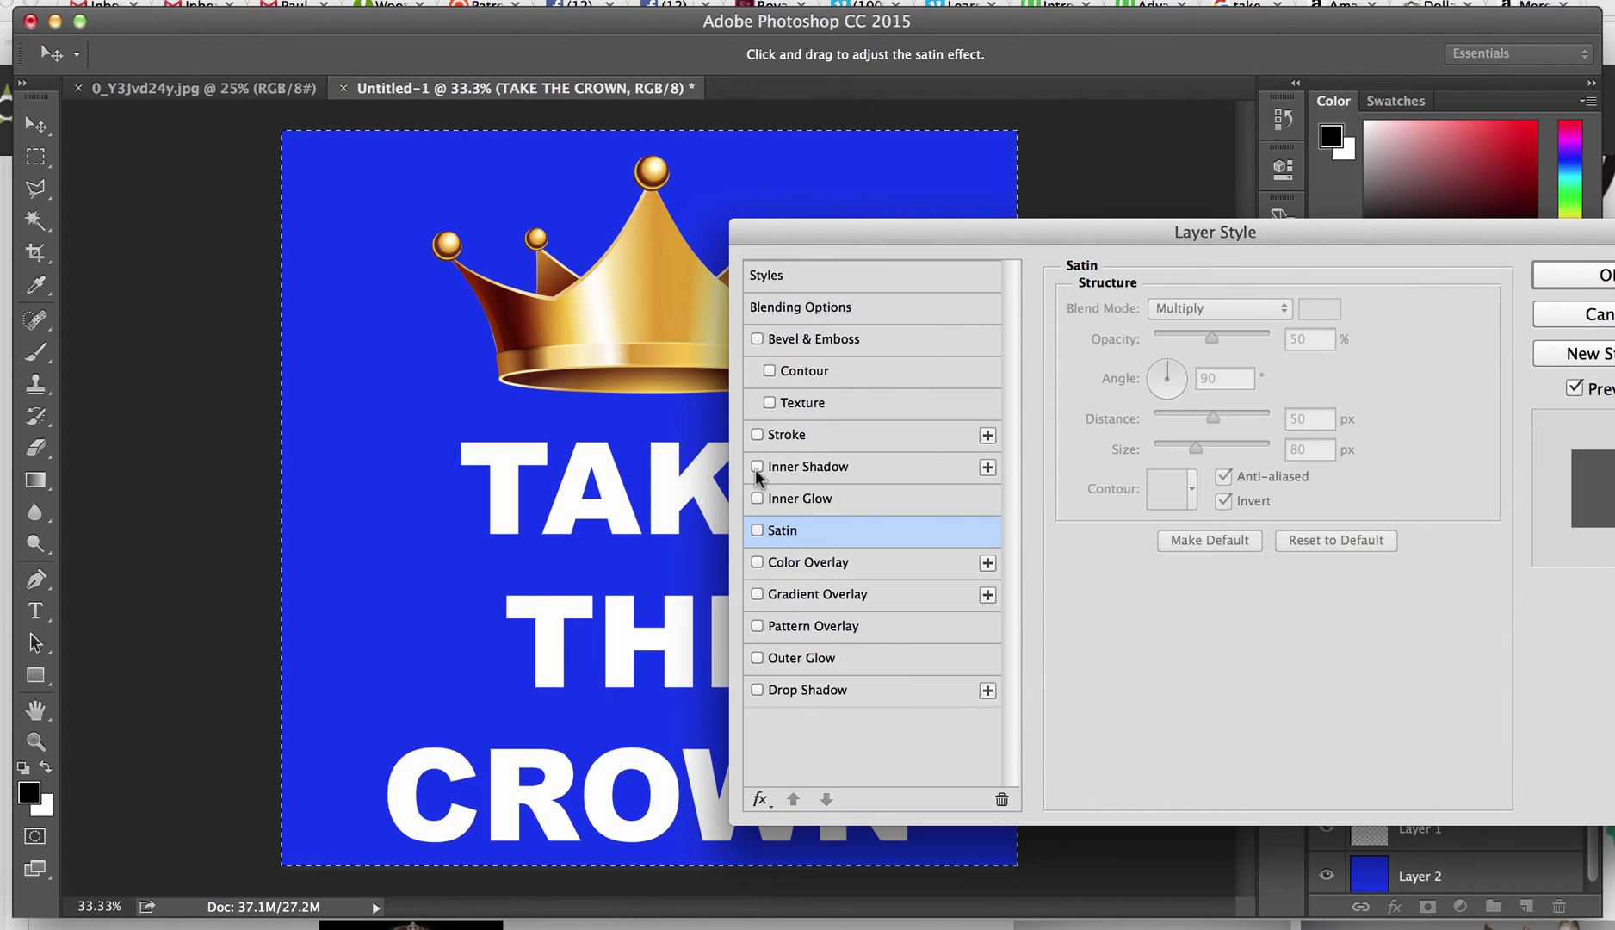
pyautogui.click(758, 499)
pyautogui.click(758, 498)
pyautogui.click(761, 436)
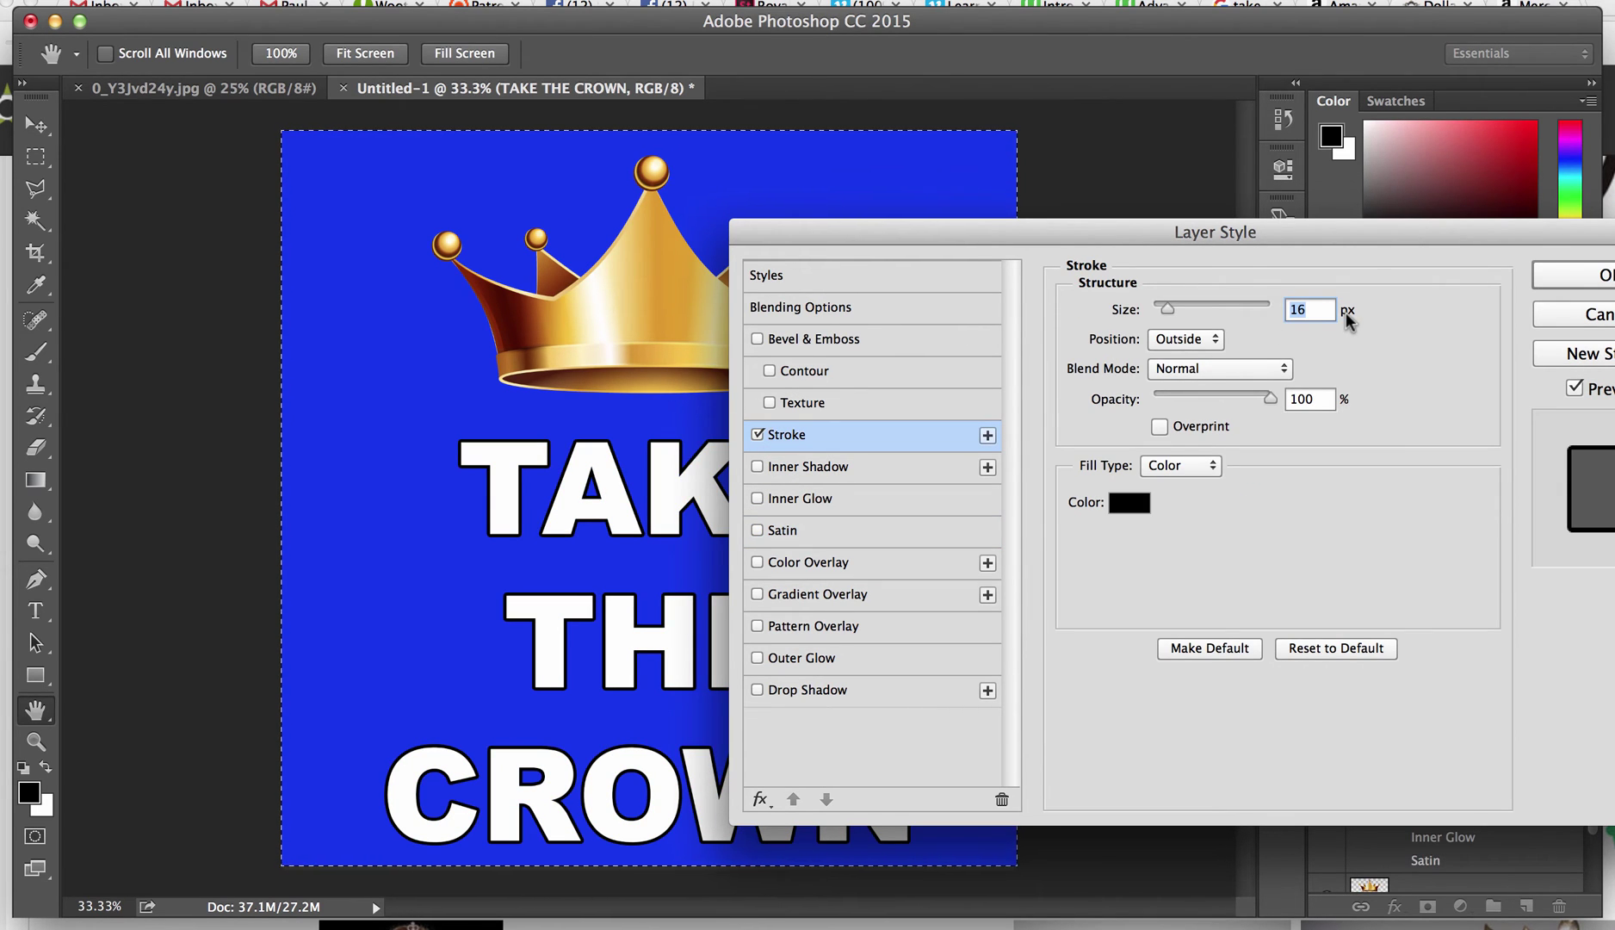
pyautogui.write('25')
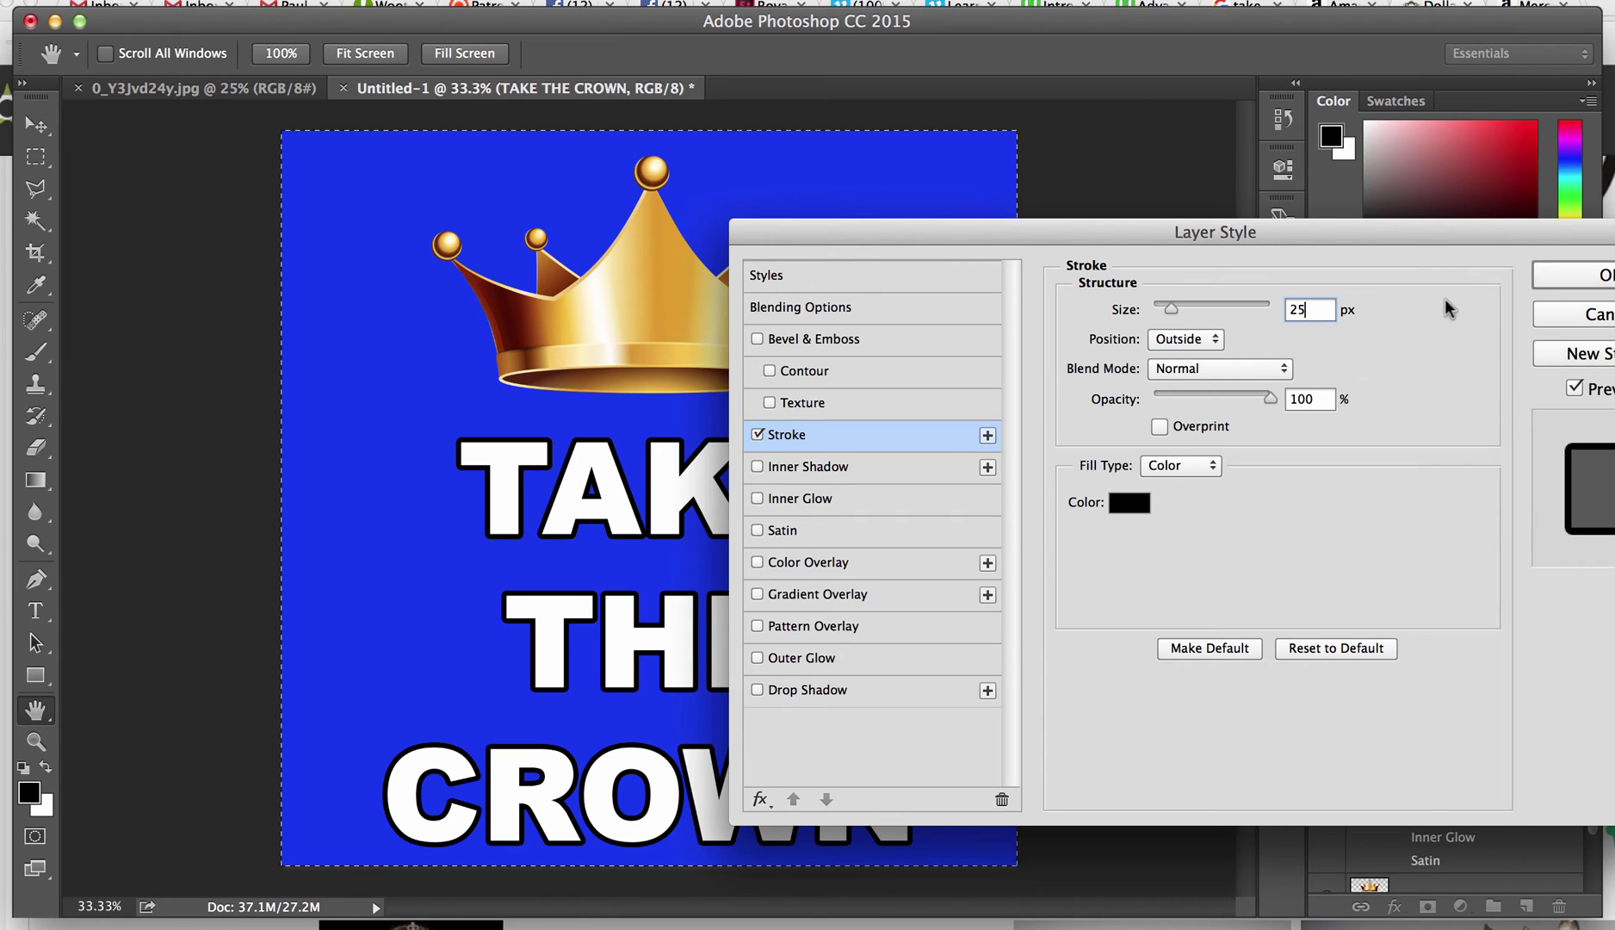
pyautogui.click(1568, 275)
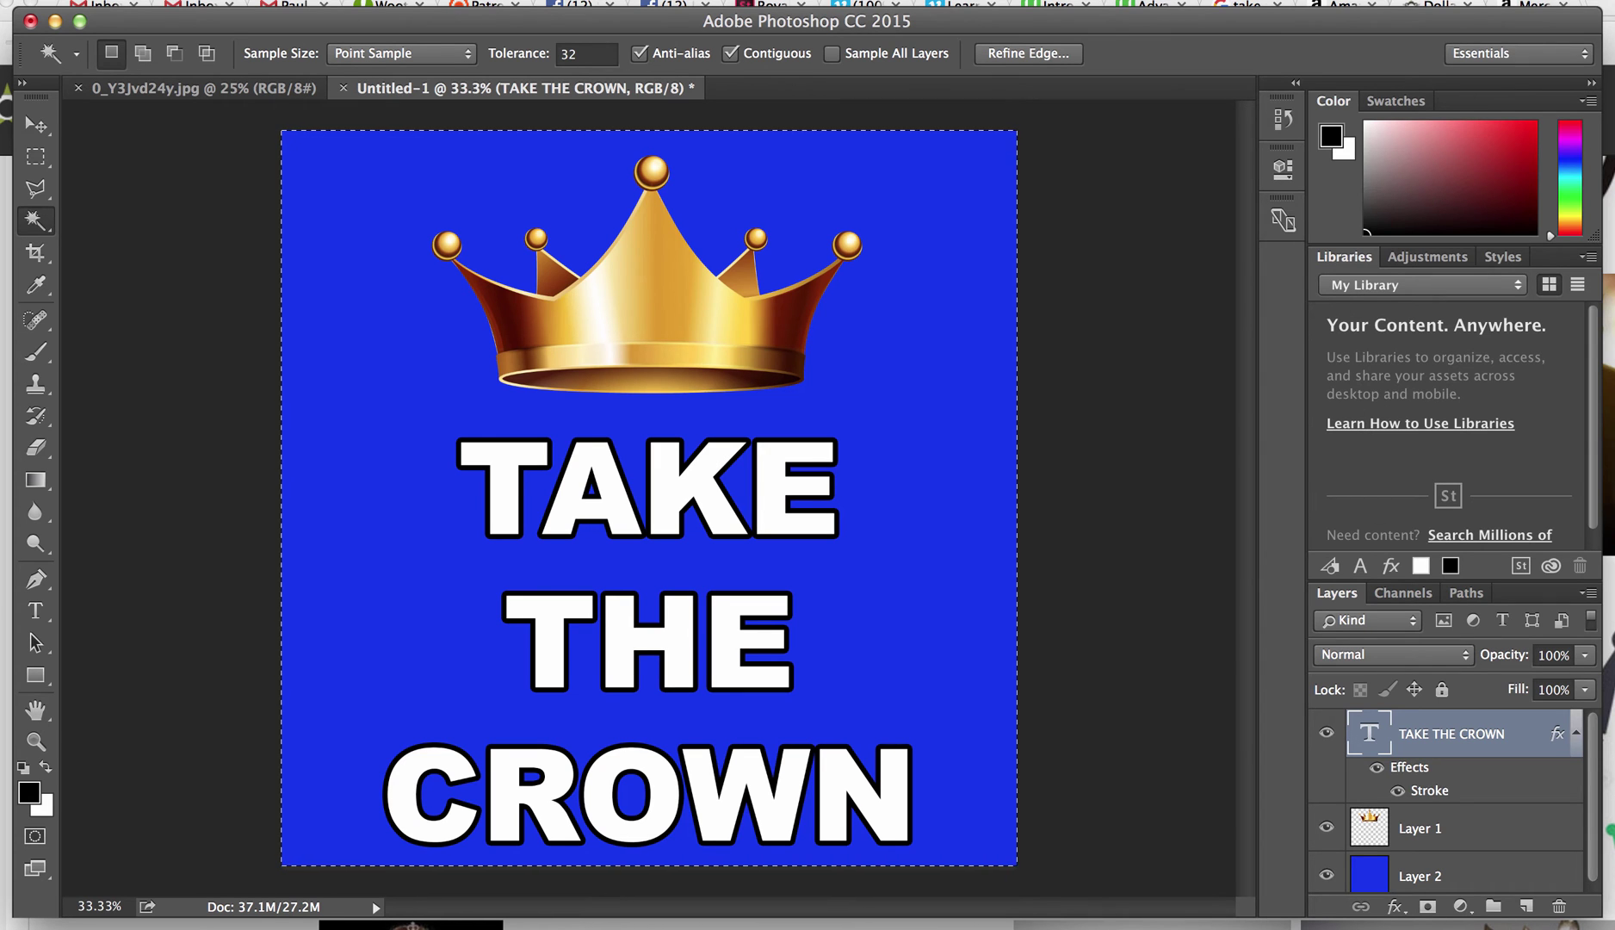
pyautogui.click(1607, 95)
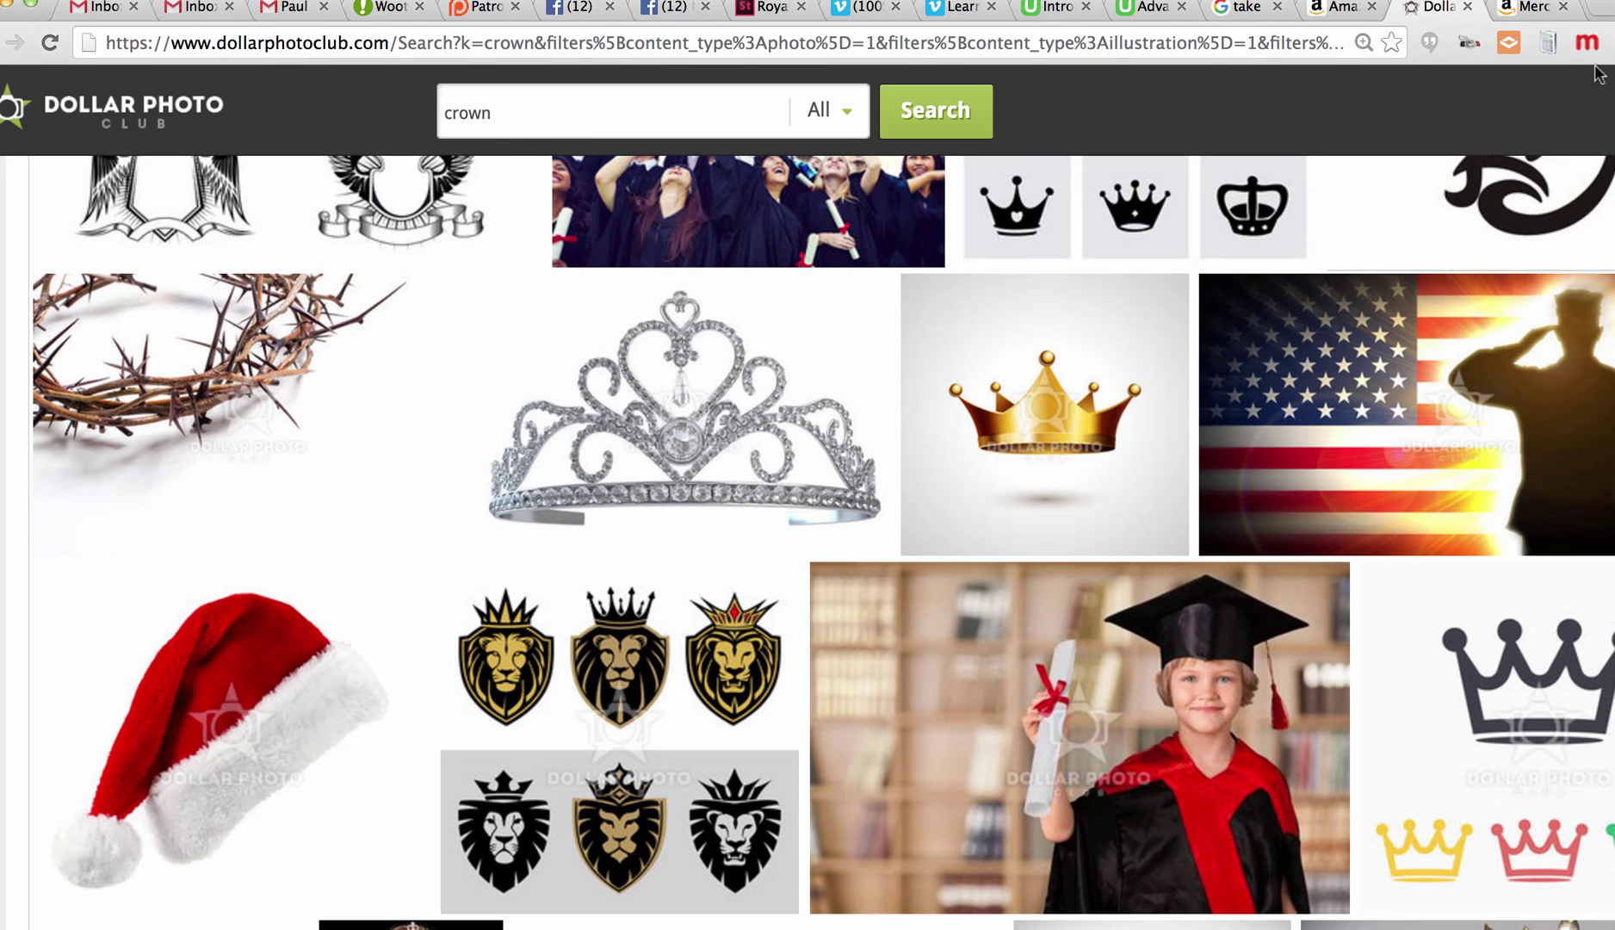
pyautogui.click(1537, 10)
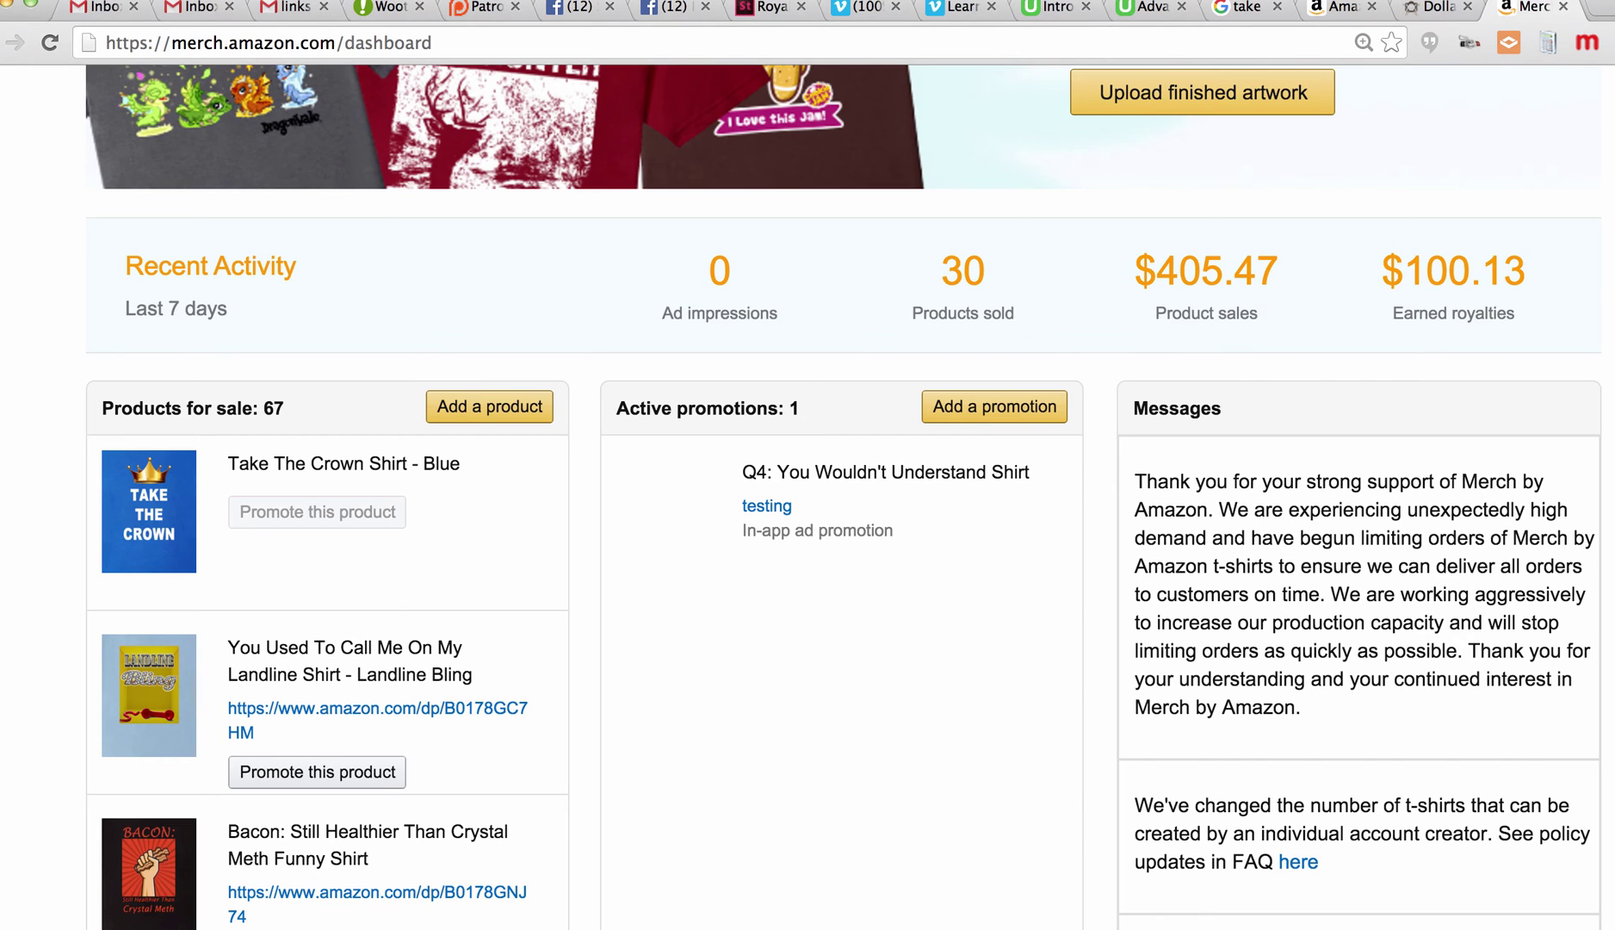
pyautogui.press('super+Tab')
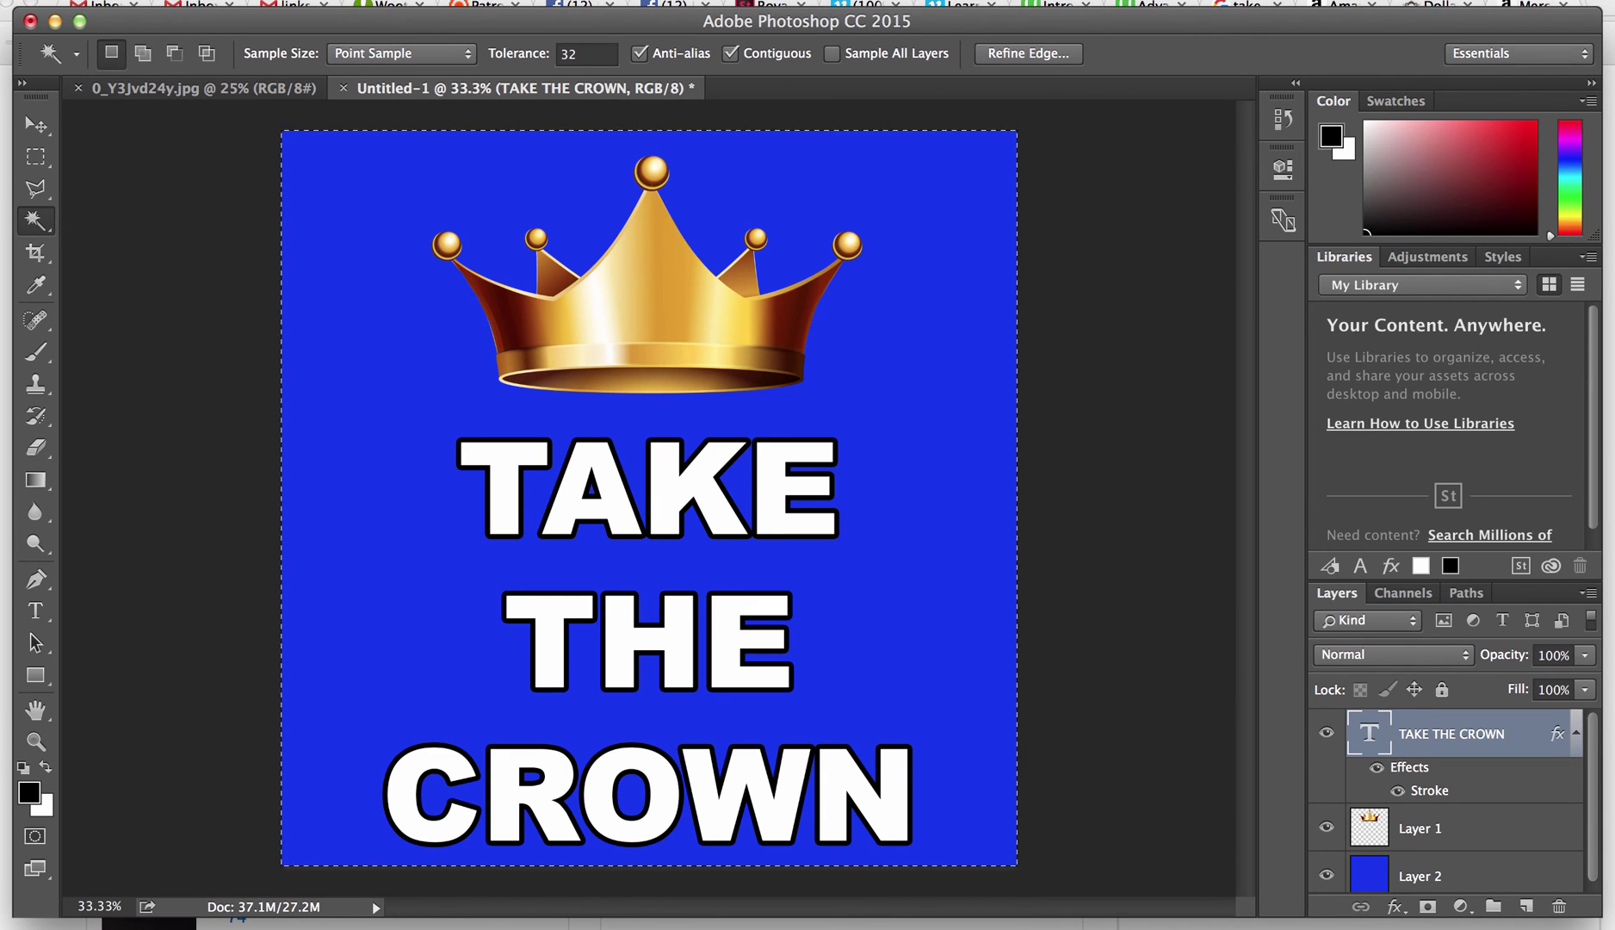
# Hide the blue Layer 2 and enlarge the canvas to 15 by 18 inches
pyautogui.click(1327, 876)
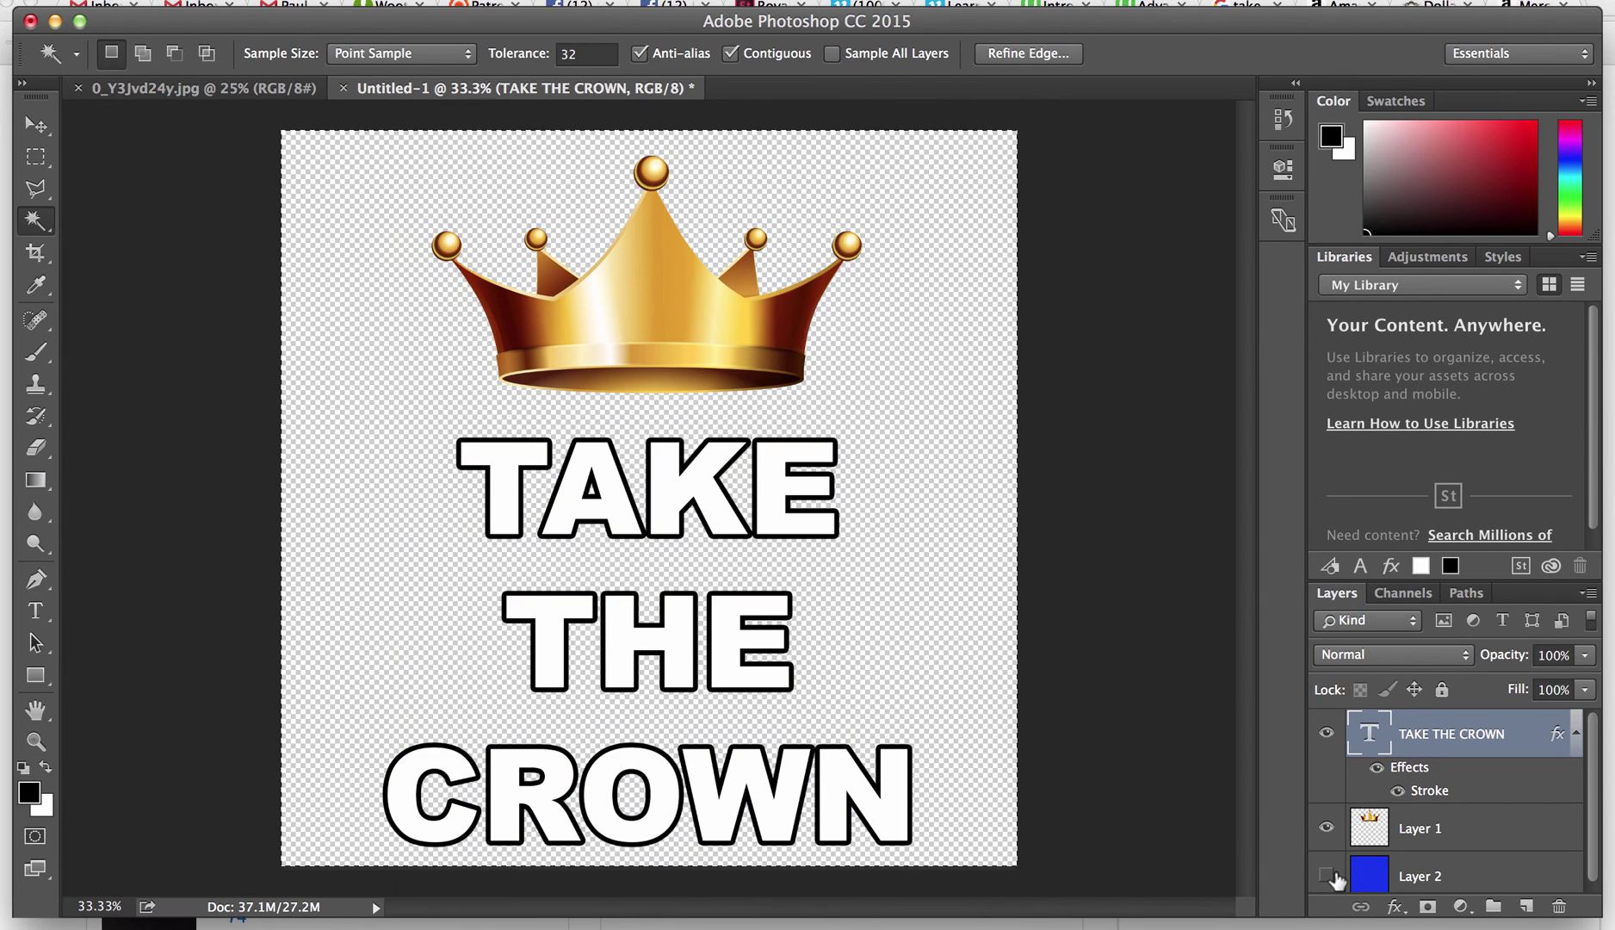
pyautogui.click(293, 0)
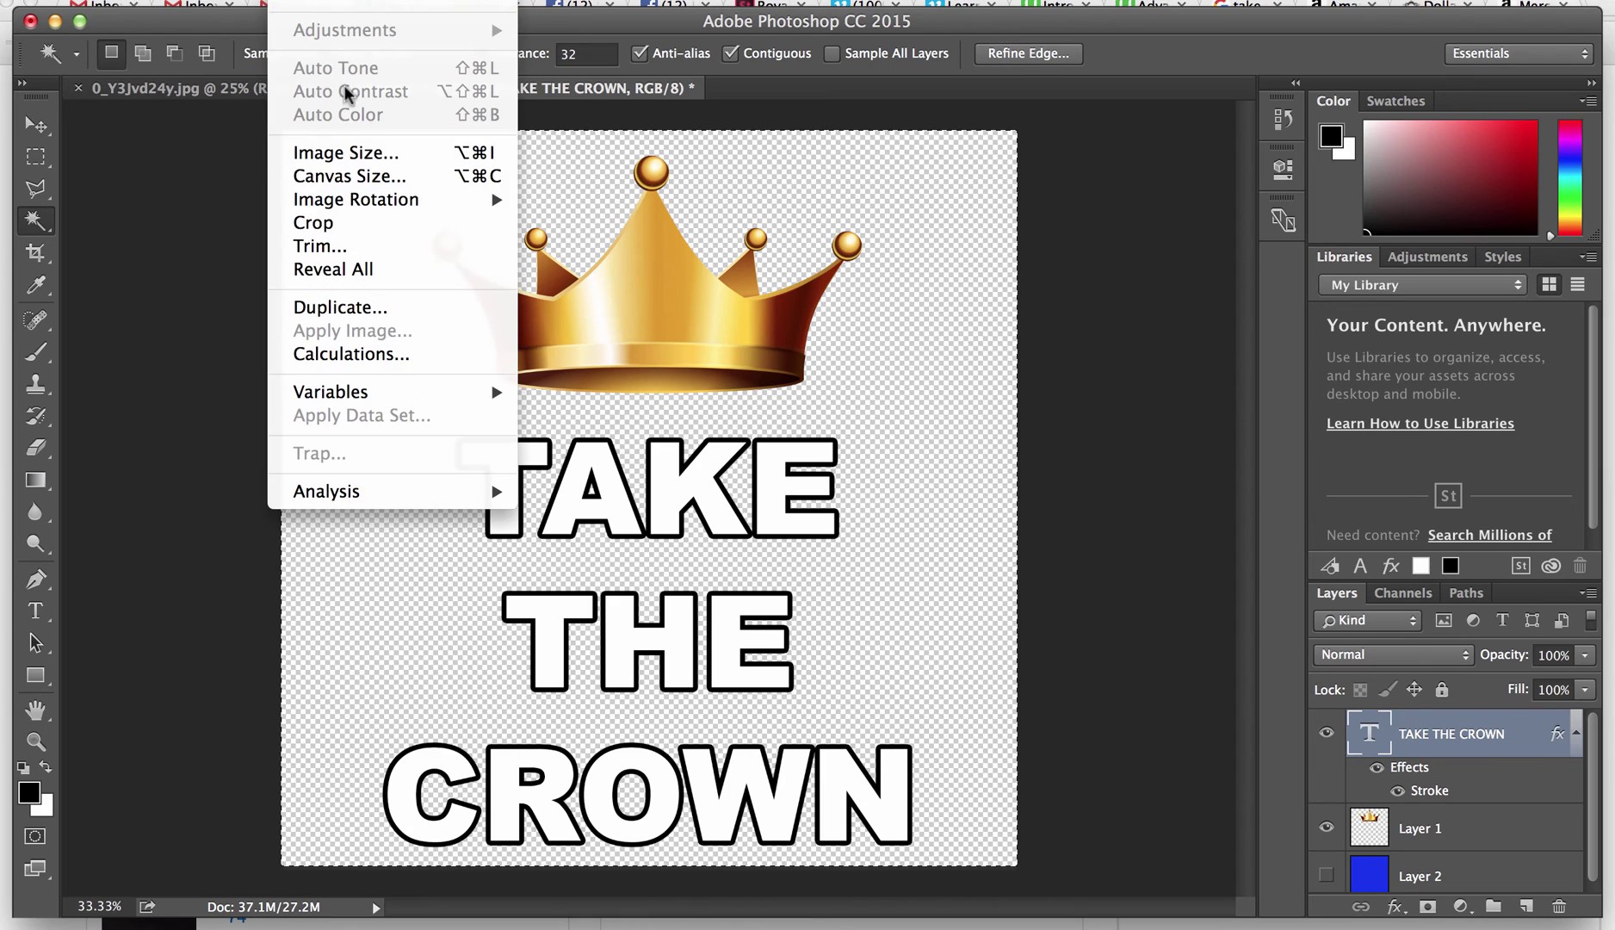
pyautogui.click(356, 175)
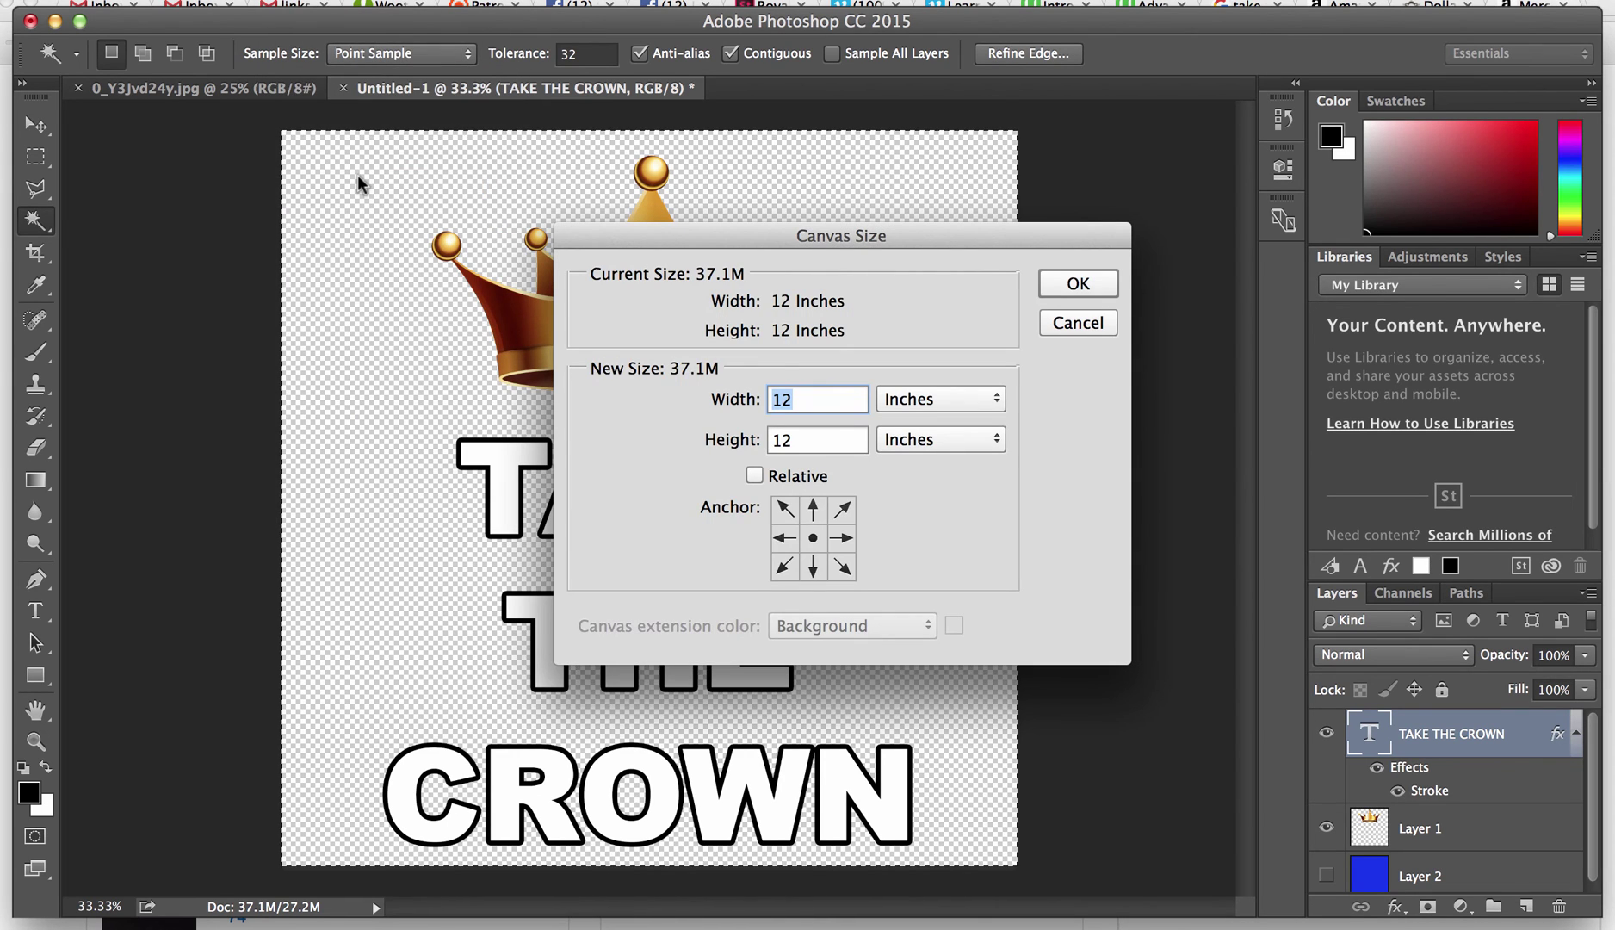
pyautogui.write('15')
pyautogui.doubleClick(800, 439)
pyautogui.write('18')
pyautogui.click(1090, 287)
pyautogui.press('super+minus')
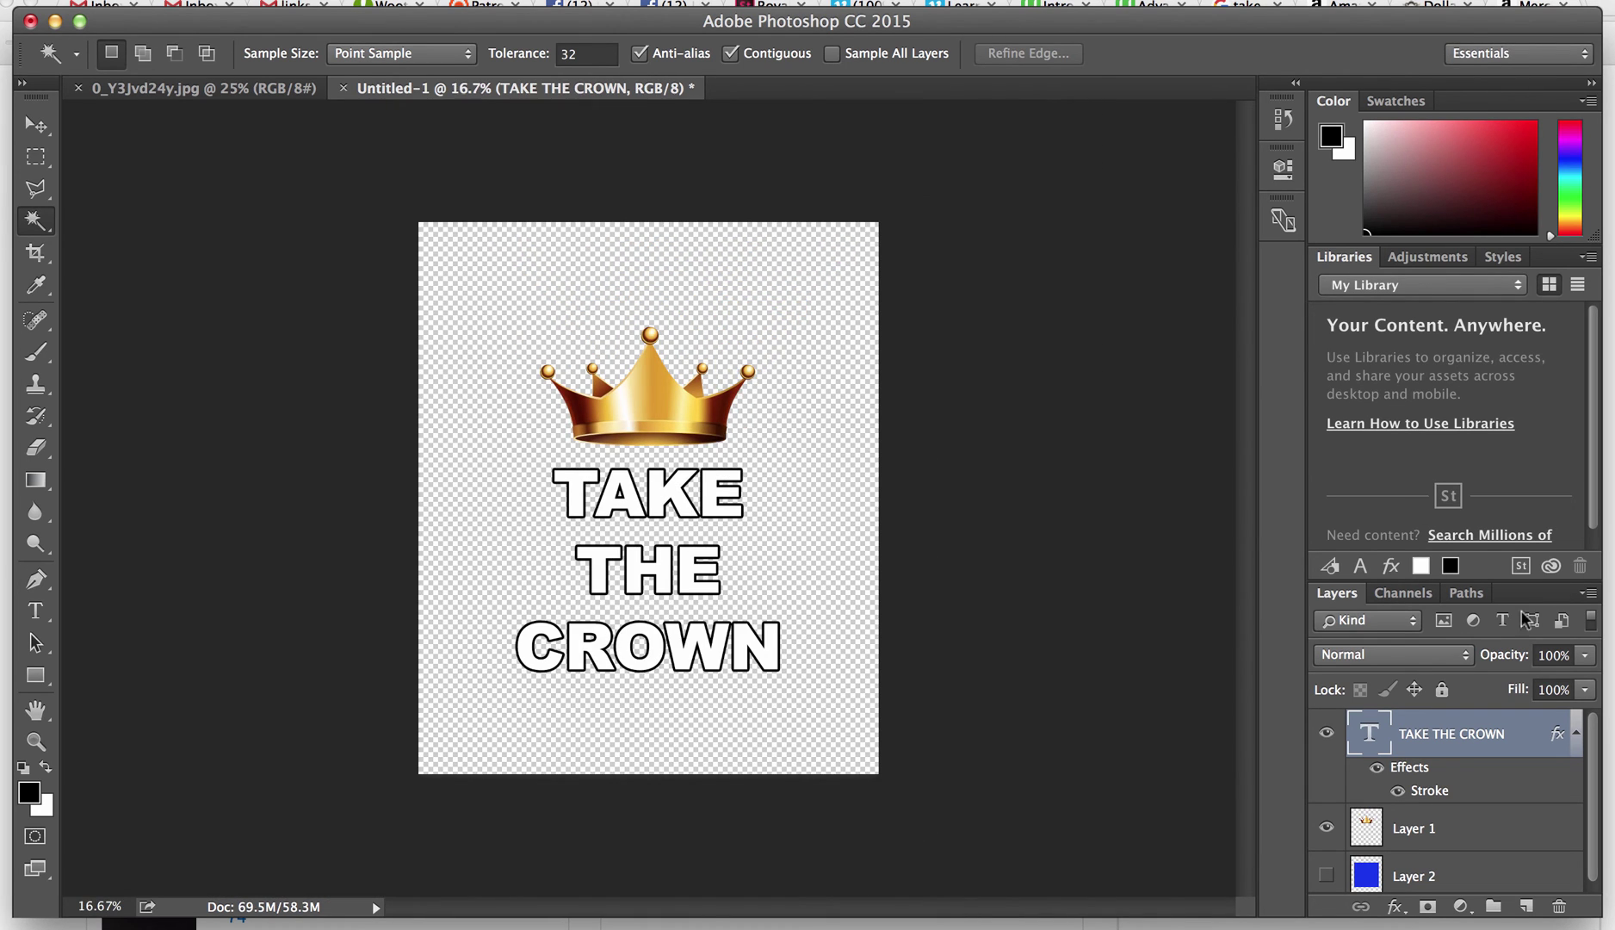
# Select the crown and text layers together and nudge them upward with Free Transform
pyautogui.click(1479, 839)
pyautogui.click(1493, 738)
pyautogui.keyDown('shift'); pyautogui.click(1480, 833); pyautogui.keyUp('shift')
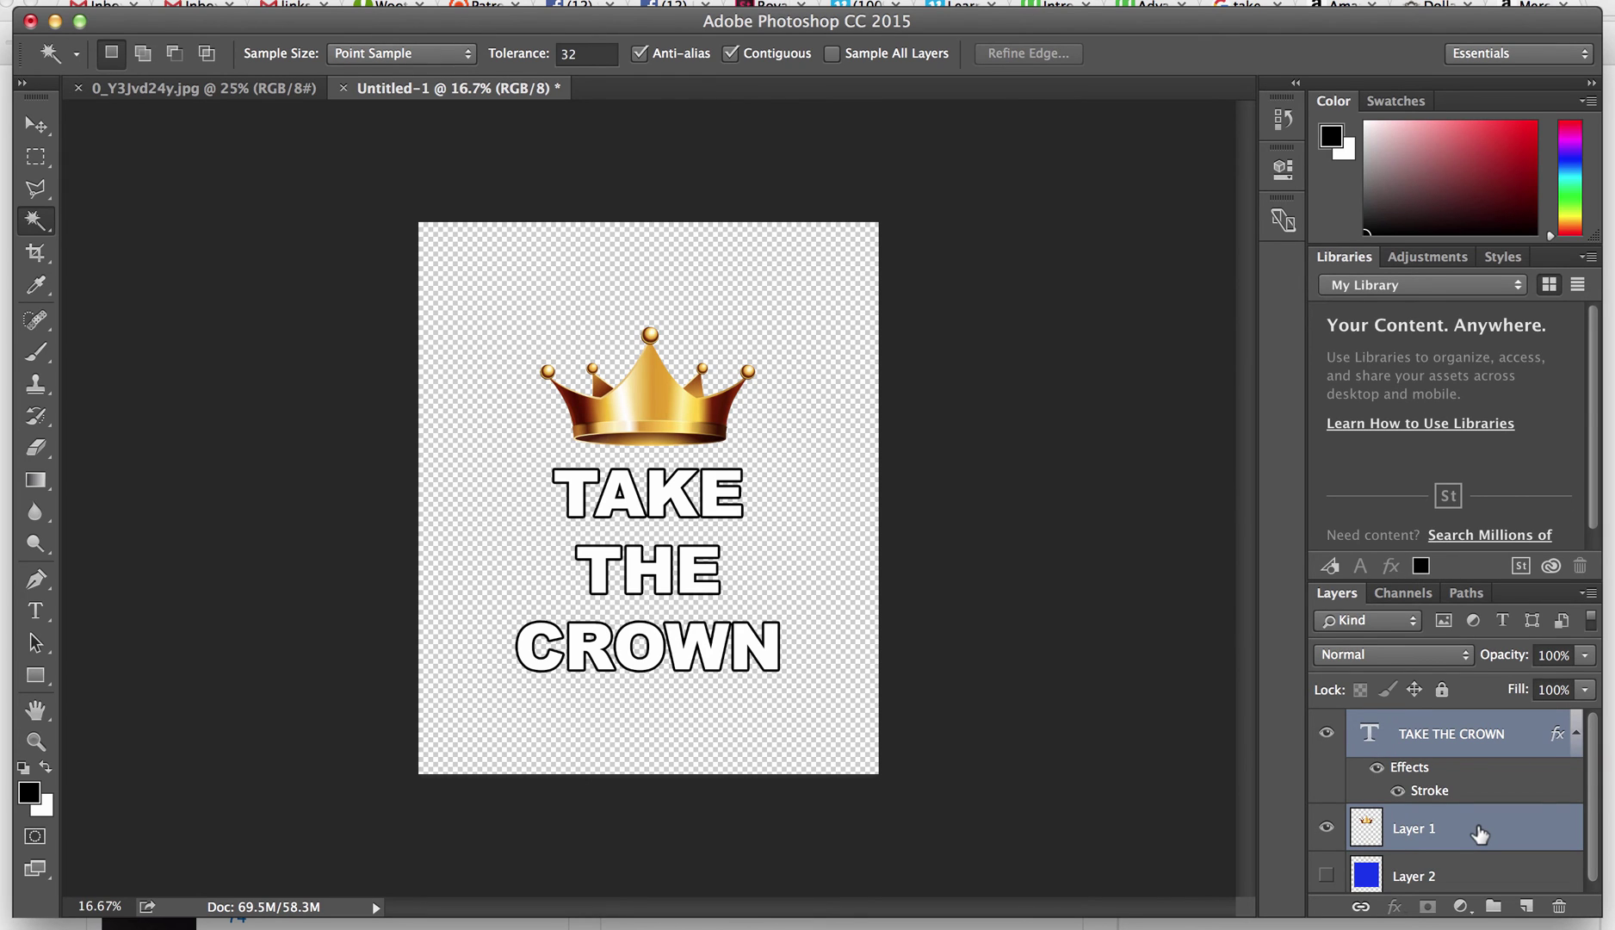
pyautogui.press('super+t')
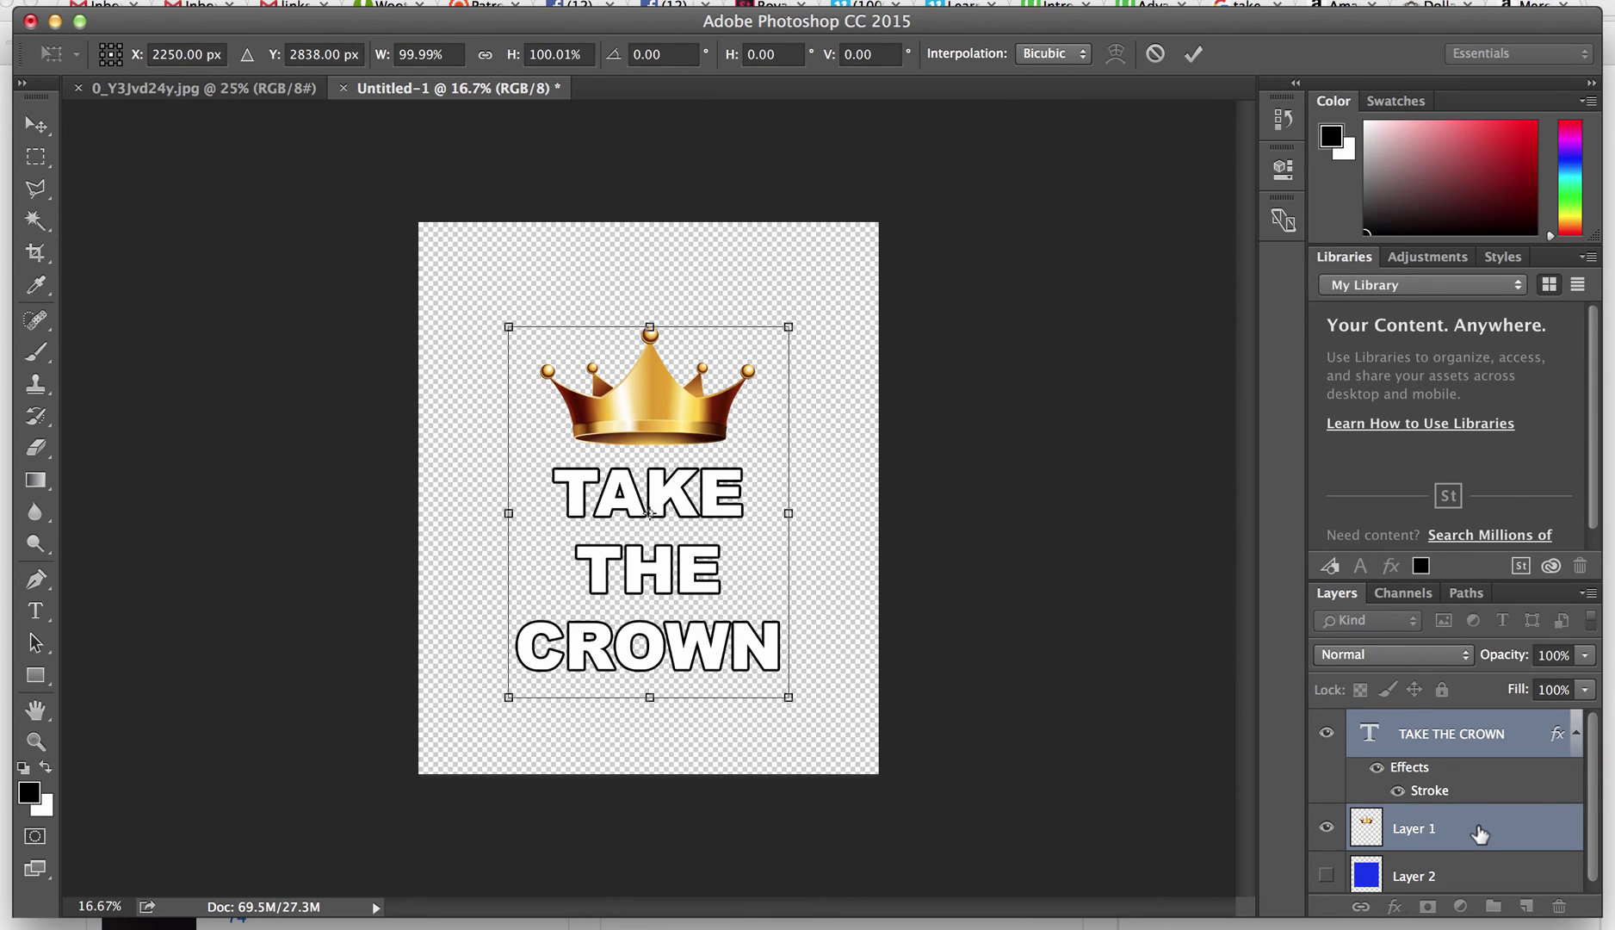
pyautogui.hotkey('shift', 'Up')
pyautogui.hotkey('shift', 'Up')
pyautogui.hotkey('shift', 'Up')
pyautogui.hotkey('shift', 'Up')
pyautogui.hotkey('shift', 'Up')
pyautogui.hotkey('shift', 'Up')
pyautogui.hotkey('shift', 'Up')
pyautogui.hotkey('shift', 'Up')
pyautogui.hotkey('shift', 'Up')
pyautogui.hotkey('shift', 'Up')
pyautogui.hotkey('shift', 'Up')
pyautogui.hotkey('shift', 'Up')
pyautogui.hotkey('shift', 'Up')
pyautogui.hotkey('shift', 'Up')
pyautogui.hotkey('shift', 'Up')
pyautogui.hotkey('shift', 'Up')
pyautogui.hotkey('shift', 'Up')
pyautogui.hotkey('shift', 'Up')
pyautogui.hotkey('shift', 'Up')
pyautogui.hotkey('shift', 'Up')
pyautogui.hotkey('shift', 'Up')
pyautogui.hotkey('shift', 'Up')
pyautogui.hotkey('shift', 'Up')
pyautogui.hotkey('shift', 'Up')
pyautogui.hotkey('shift', 'Up')
pyautogui.hotkey('shift', 'Up')
pyautogui.hotkey('shift', 'Up')
pyautogui.hotkey('shift', 'Up')
pyautogui.hotkey('shift', 'Up')
pyautogui.hotkey('shift', 'Up')
pyautogui.hotkey('shift', 'Up')
pyautogui.hotkey('shift', 'Up')
pyautogui.hotkey('shift', 'Up')
pyautogui.hotkey('shift', 'Up')
pyautogui.hotkey('shift', 'Up')
pyautogui.hotkey('shift', 'Up')
pyautogui.hotkey('shift', 'Up')
pyautogui.hotkey('shift', 'Up')
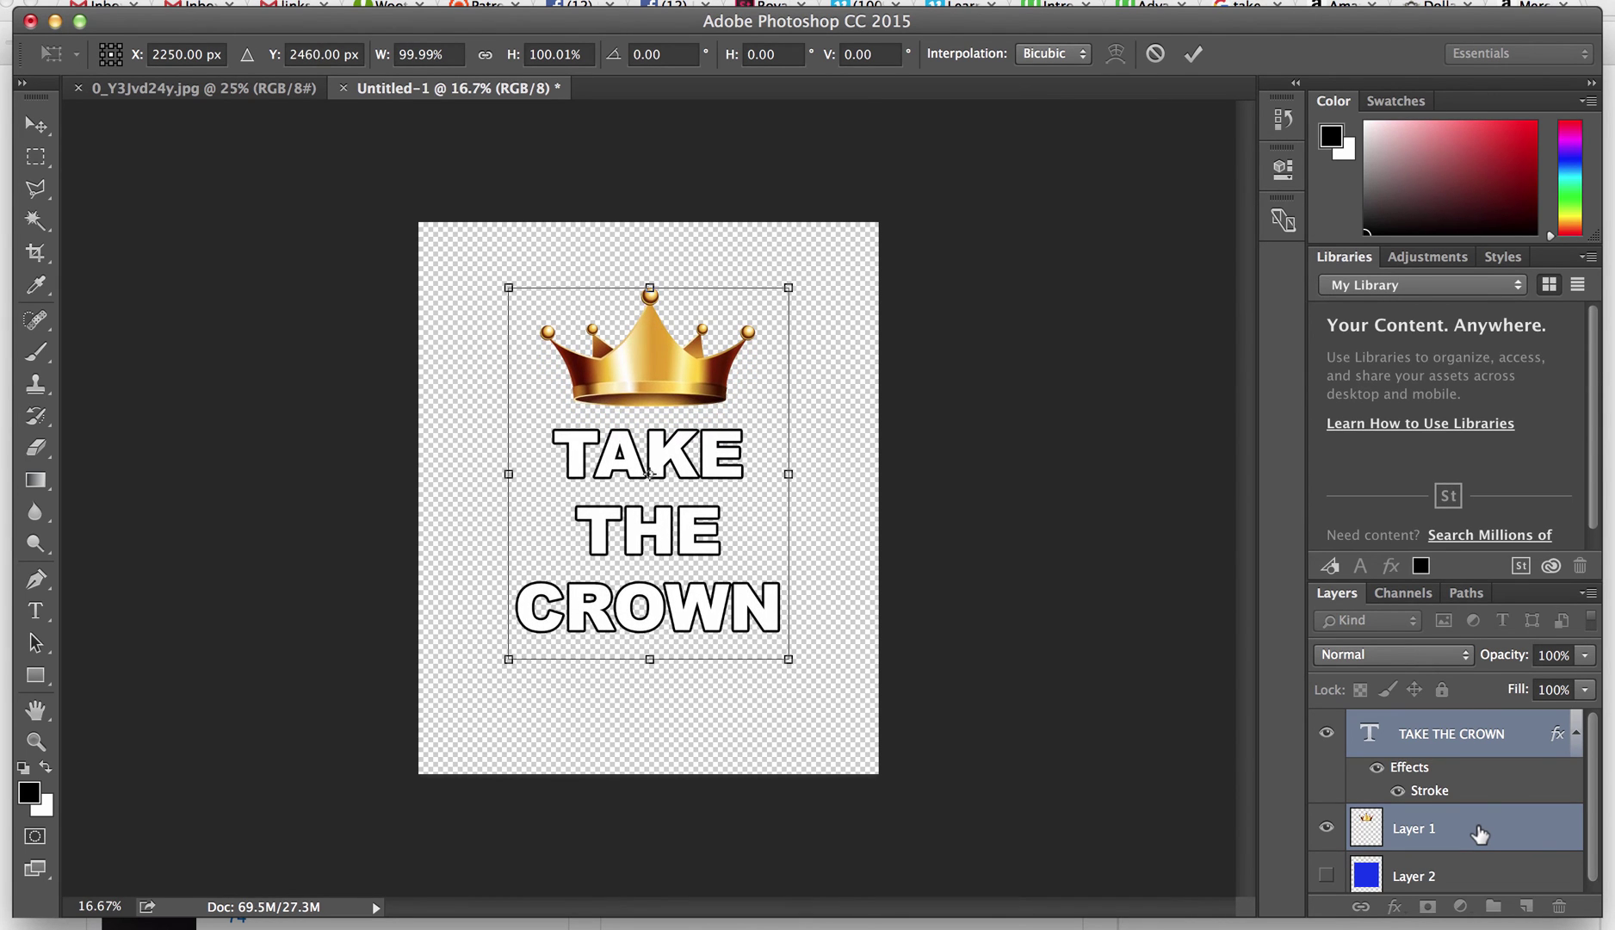
pyautogui.hotkey('shift', 'Up')
pyautogui.hotkey('shift', 'Up')
pyautogui.hotkey('shift', 'Up')
pyautogui.hotkey('shift', 'Up')
pyautogui.hotkey('shift', 'Up')
pyautogui.hotkey('shift', 'Up')
pyautogui.hotkey('shift', 'Up')
pyautogui.hotkey('shift', 'Up')
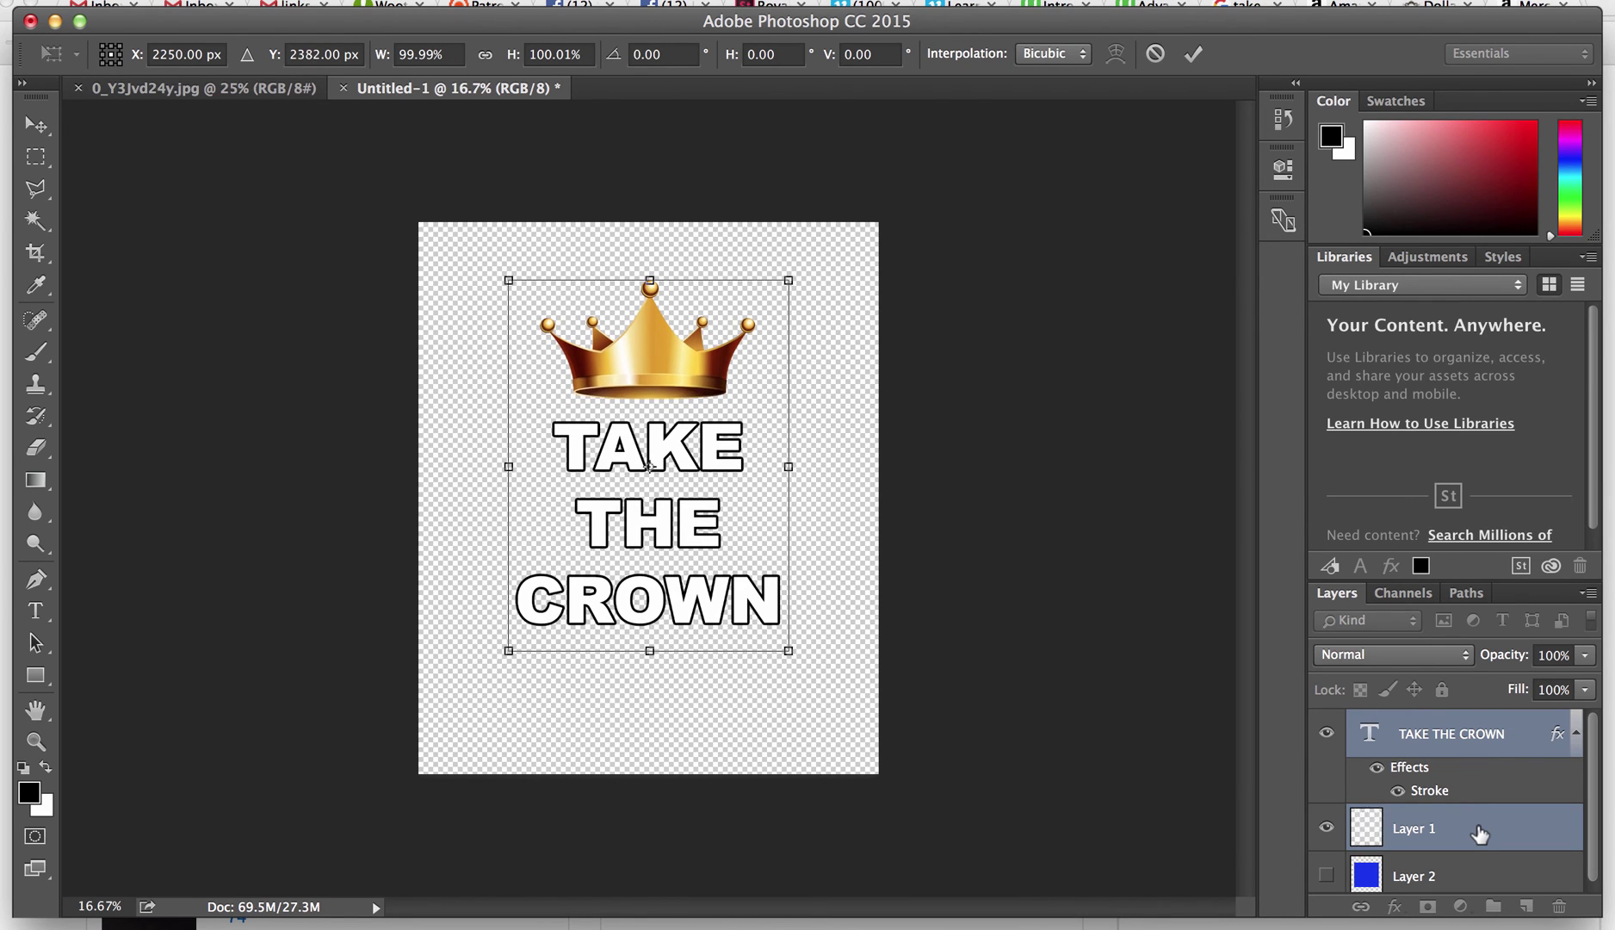
pyautogui.hotkey('shift', 'Up')
pyautogui.hotkey('shift', 'Up')
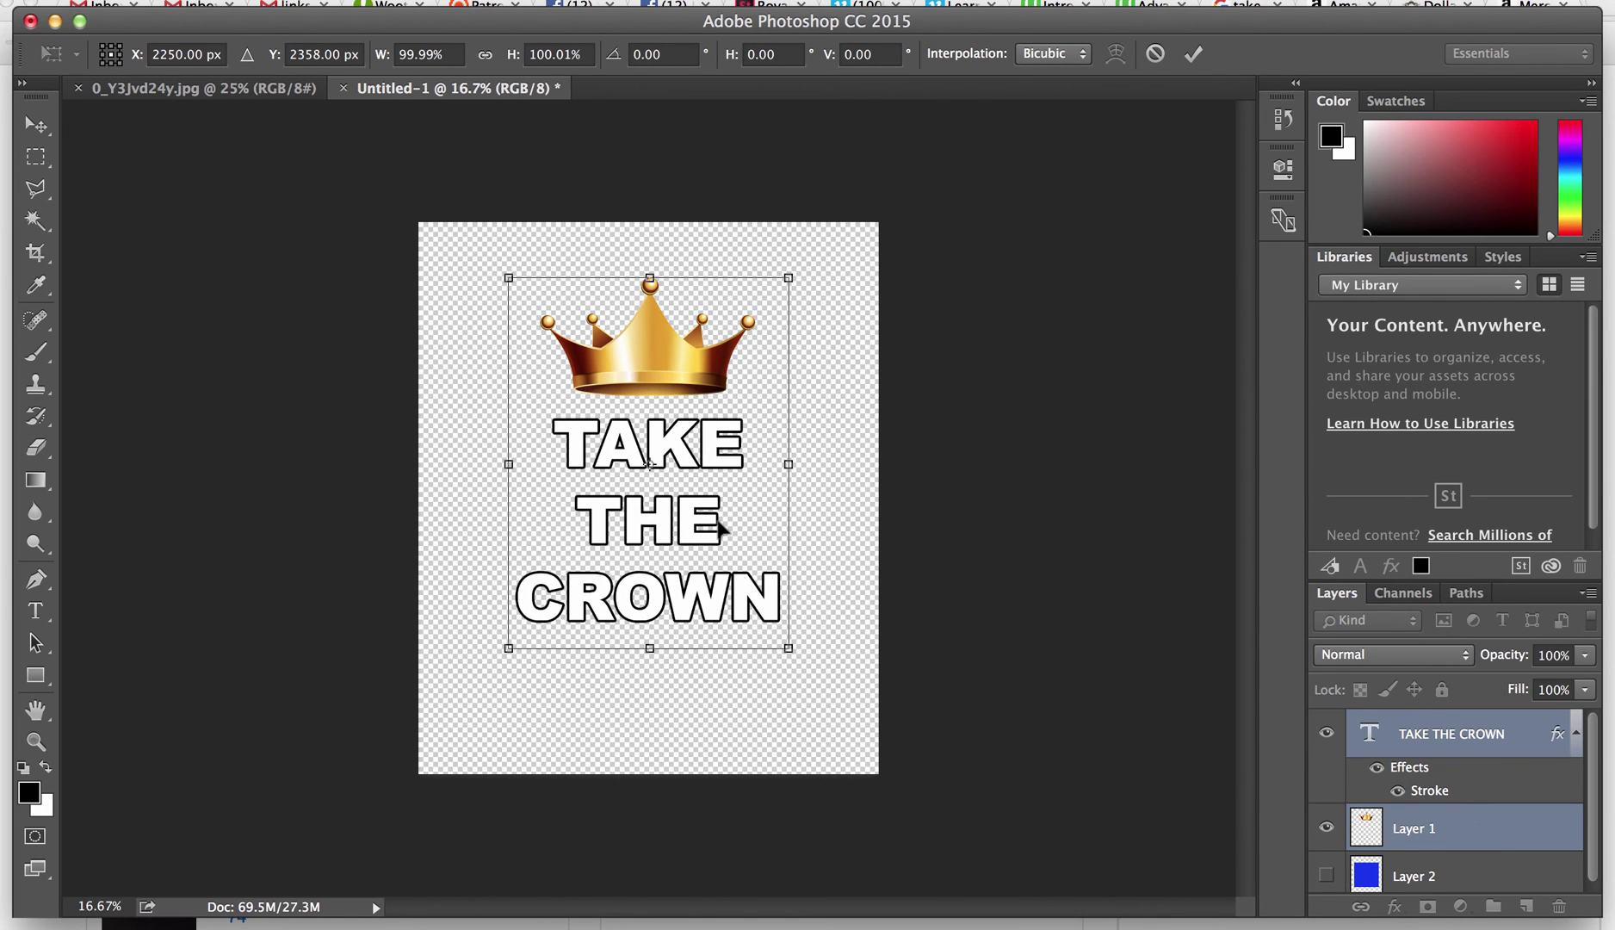
pyautogui.press('Return')
pyautogui.press('w')
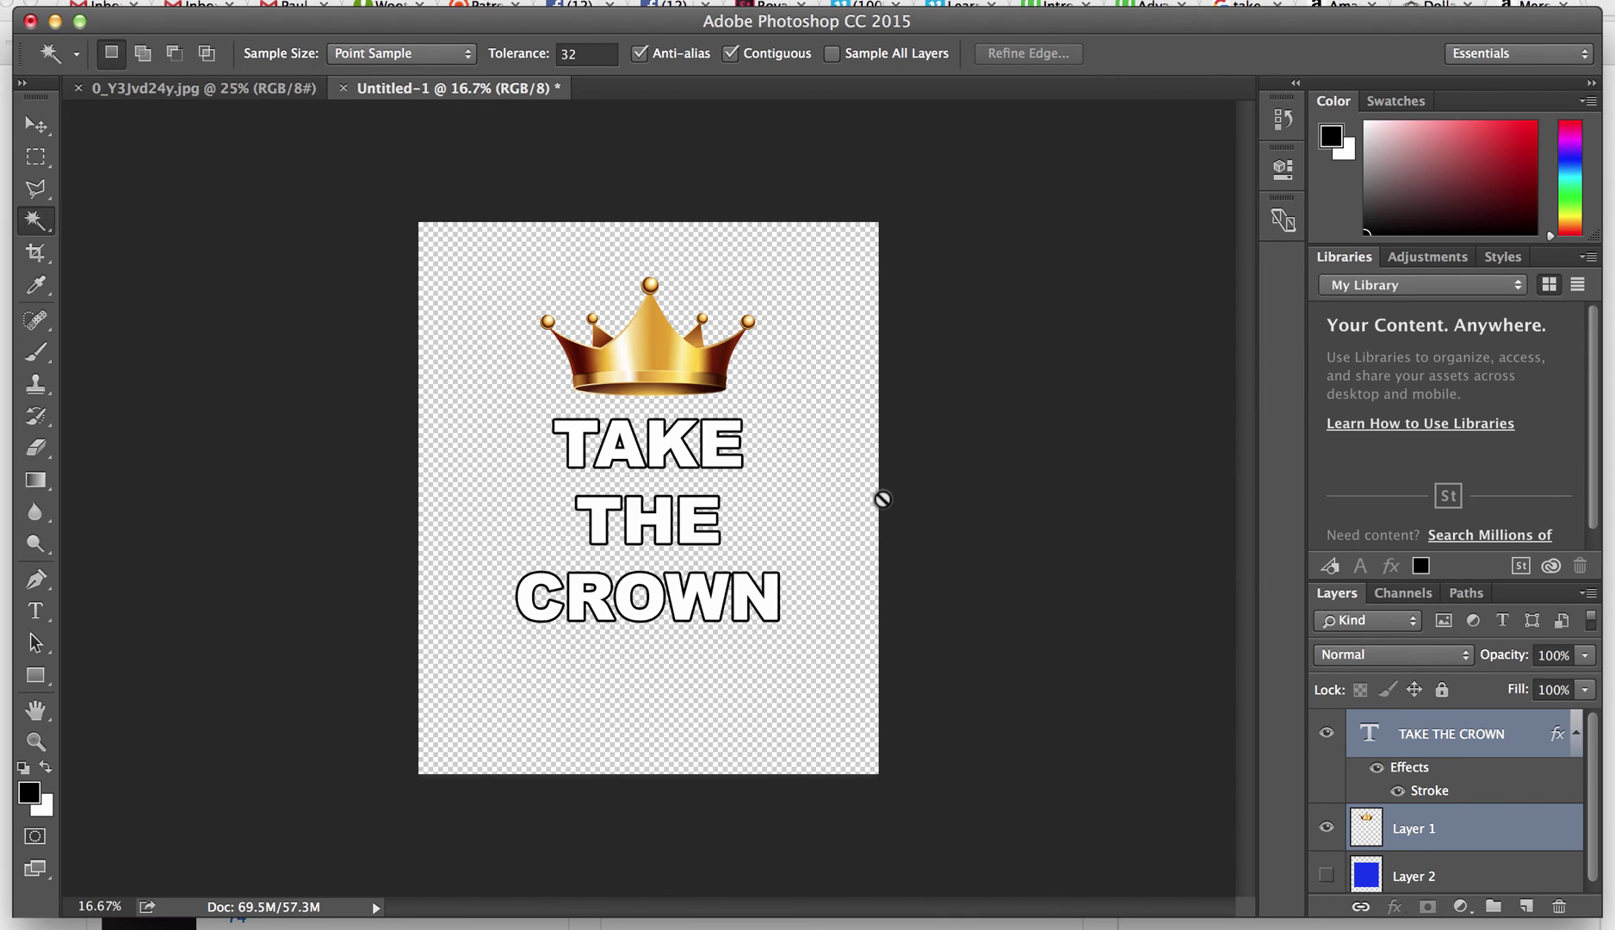
pyautogui.click(1002, 919)
pyautogui.click(1342, 12)
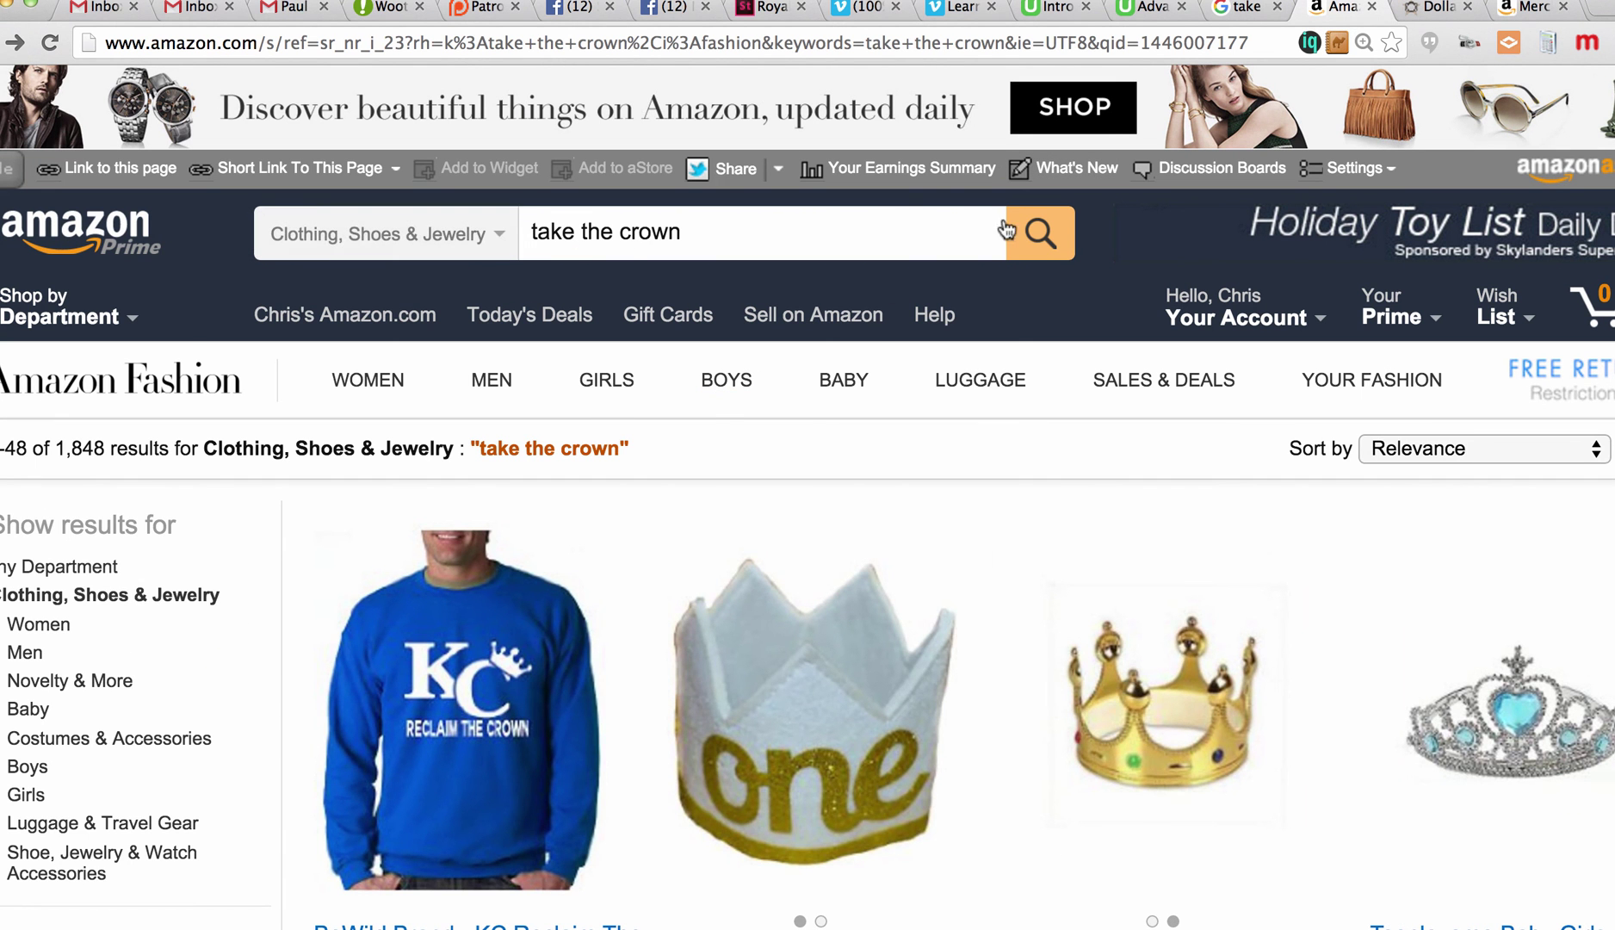
pyautogui.click(1032, 234)
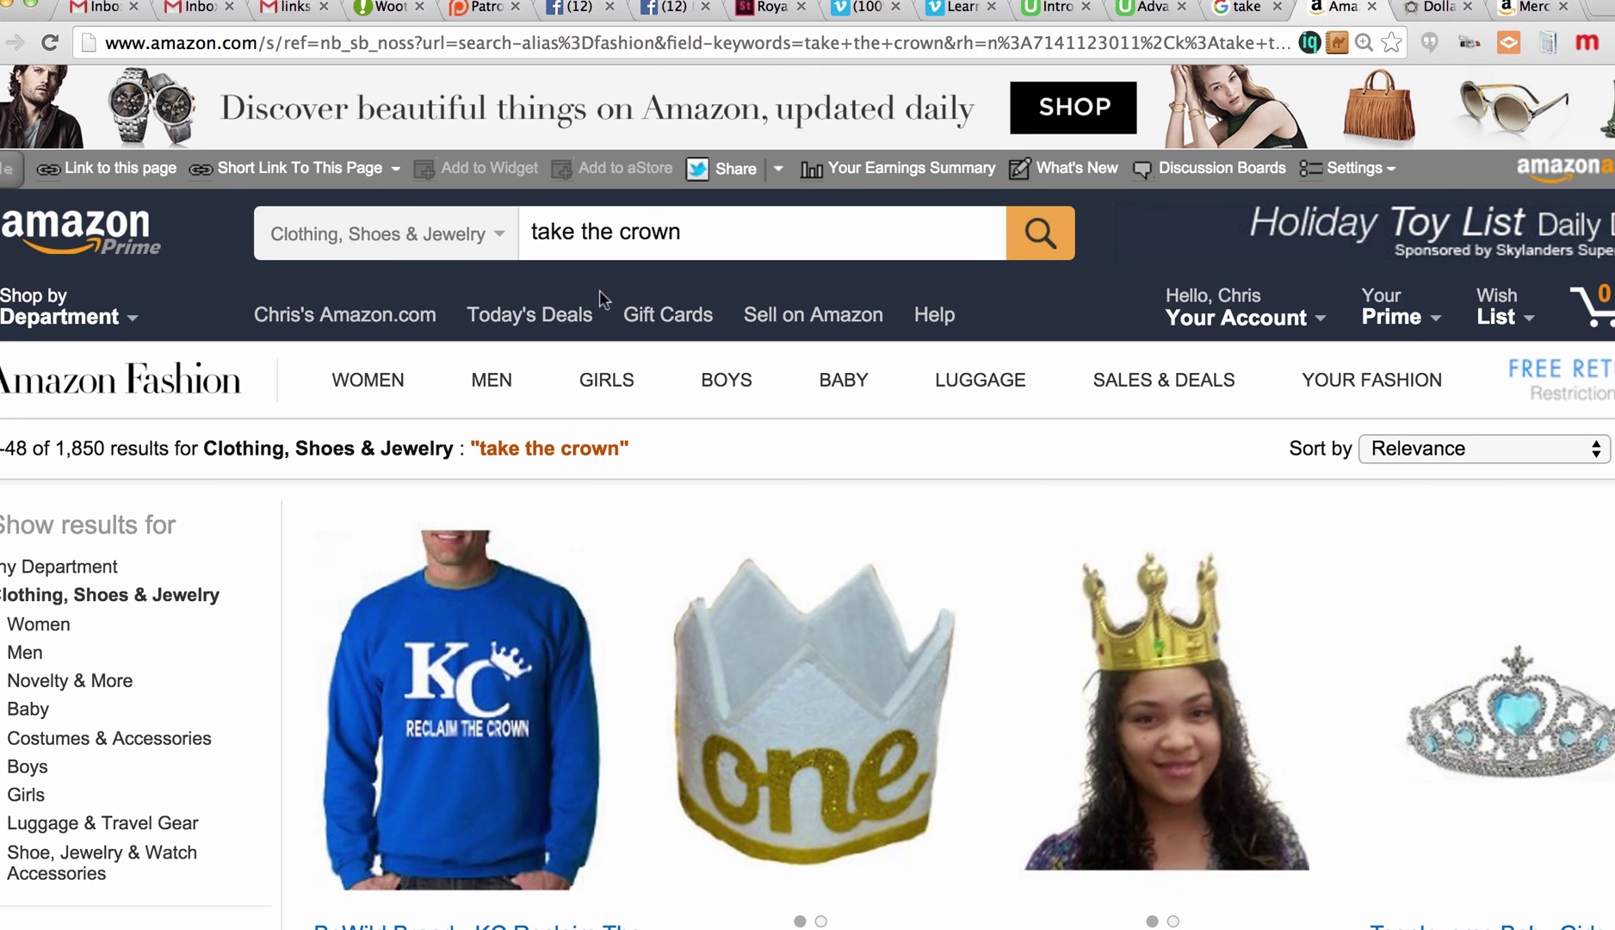
pyautogui.scroll(-3, 631, 318)
pyautogui.scroll(-1, 631, 319)
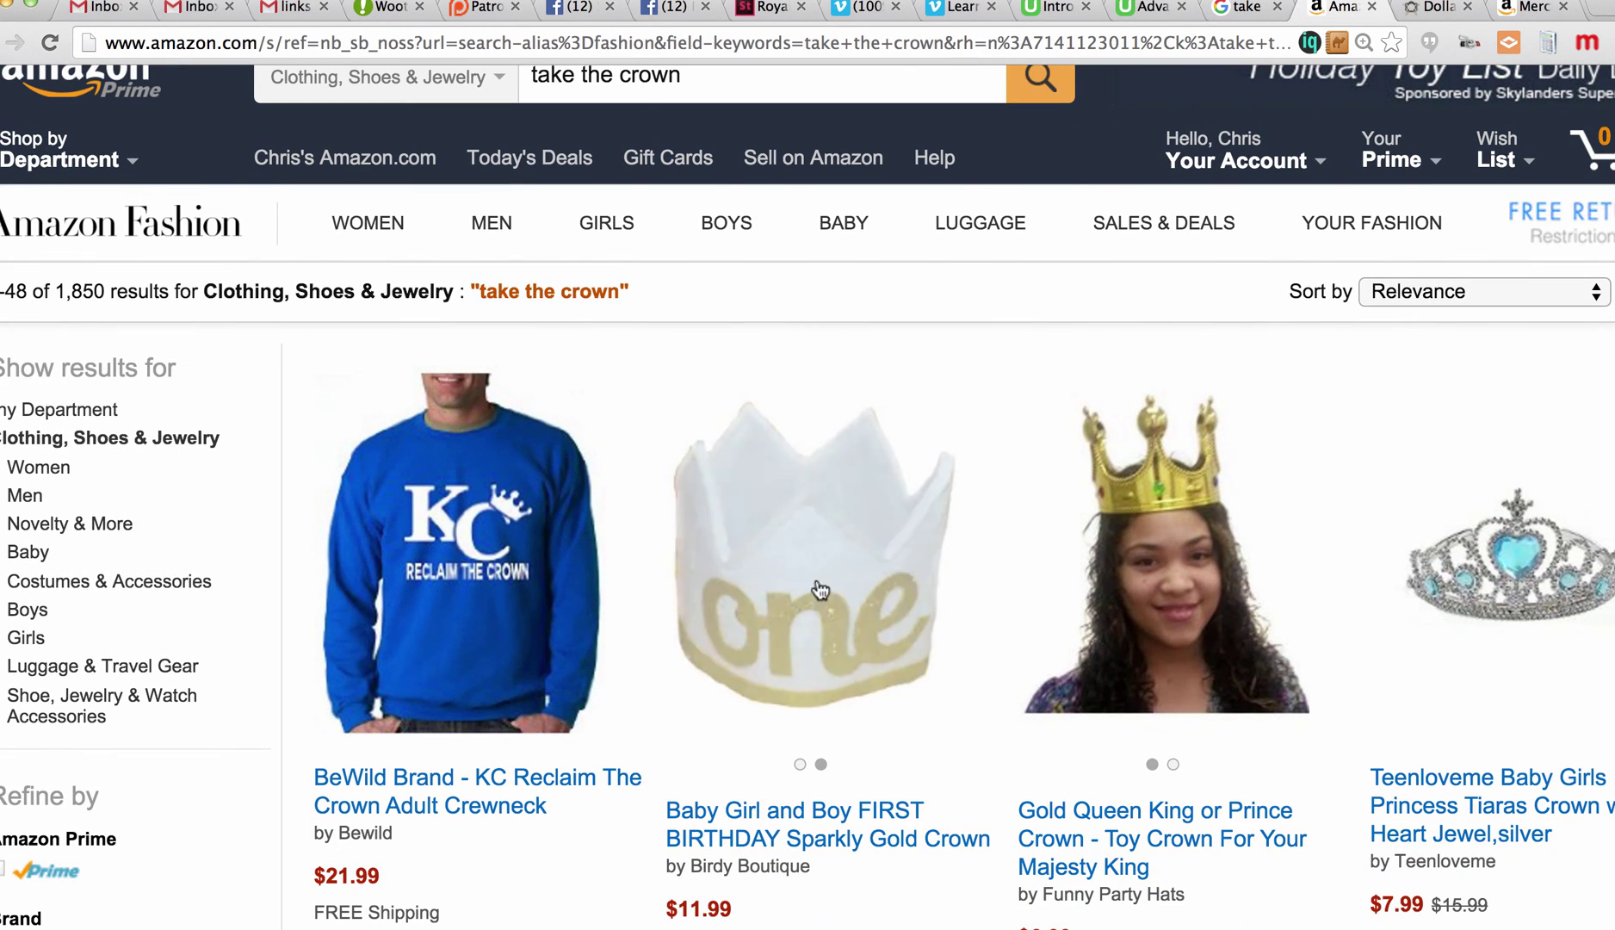
pyautogui.scroll(-10, 1240, 575)
pyautogui.scroll(-15, 1242, 577)
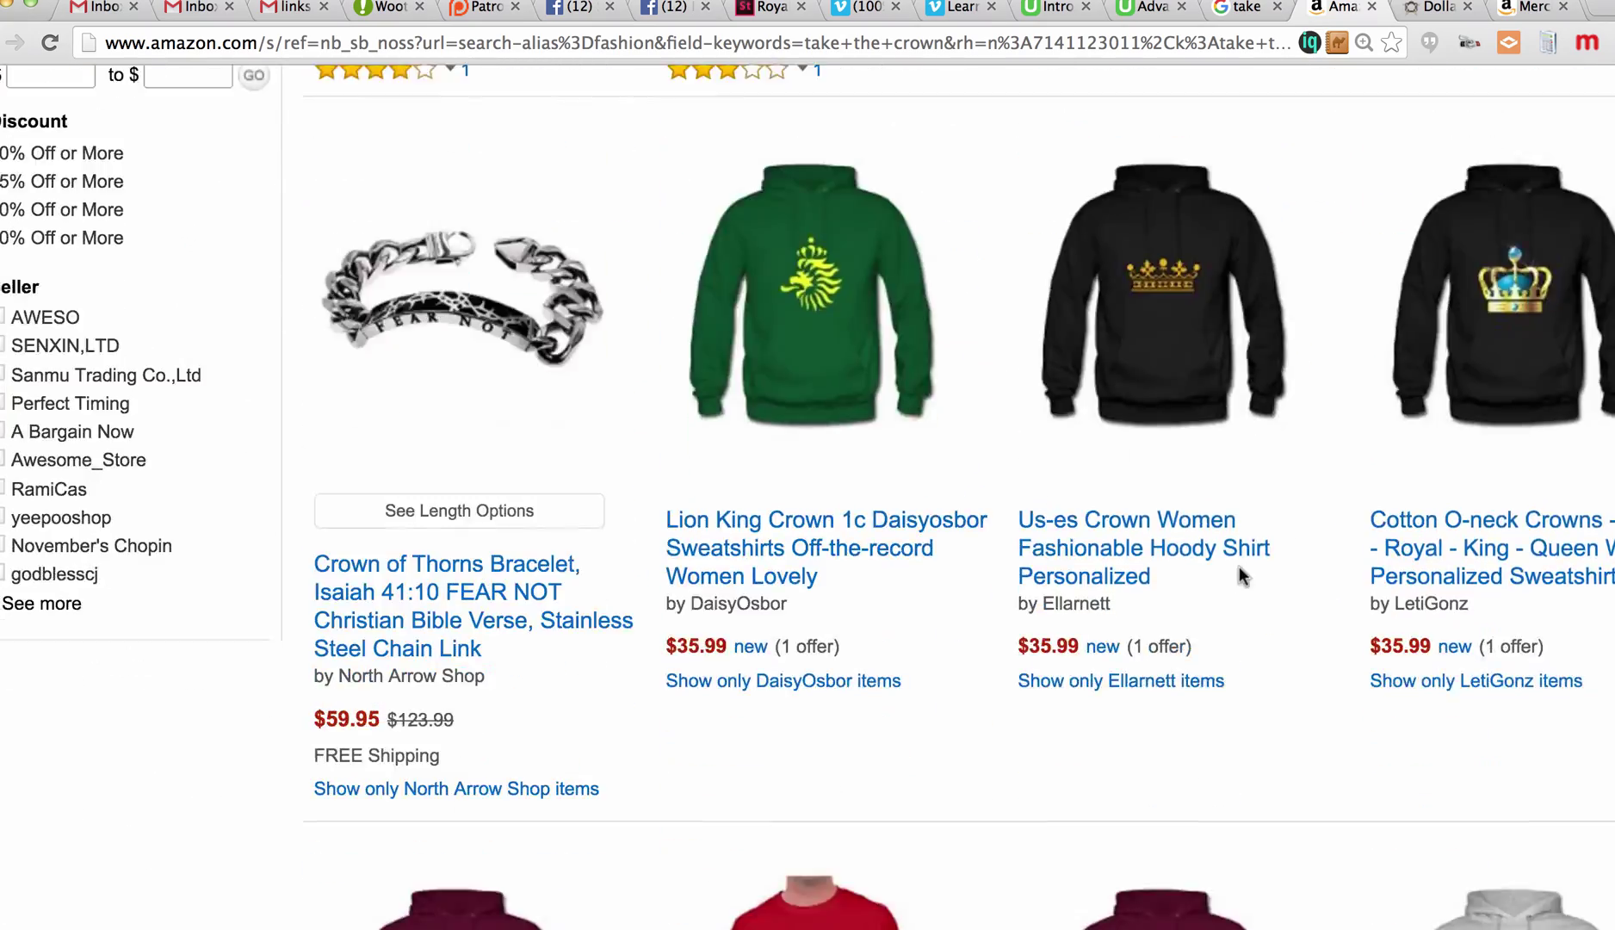
pyautogui.scroll(-8, 1243, 577)
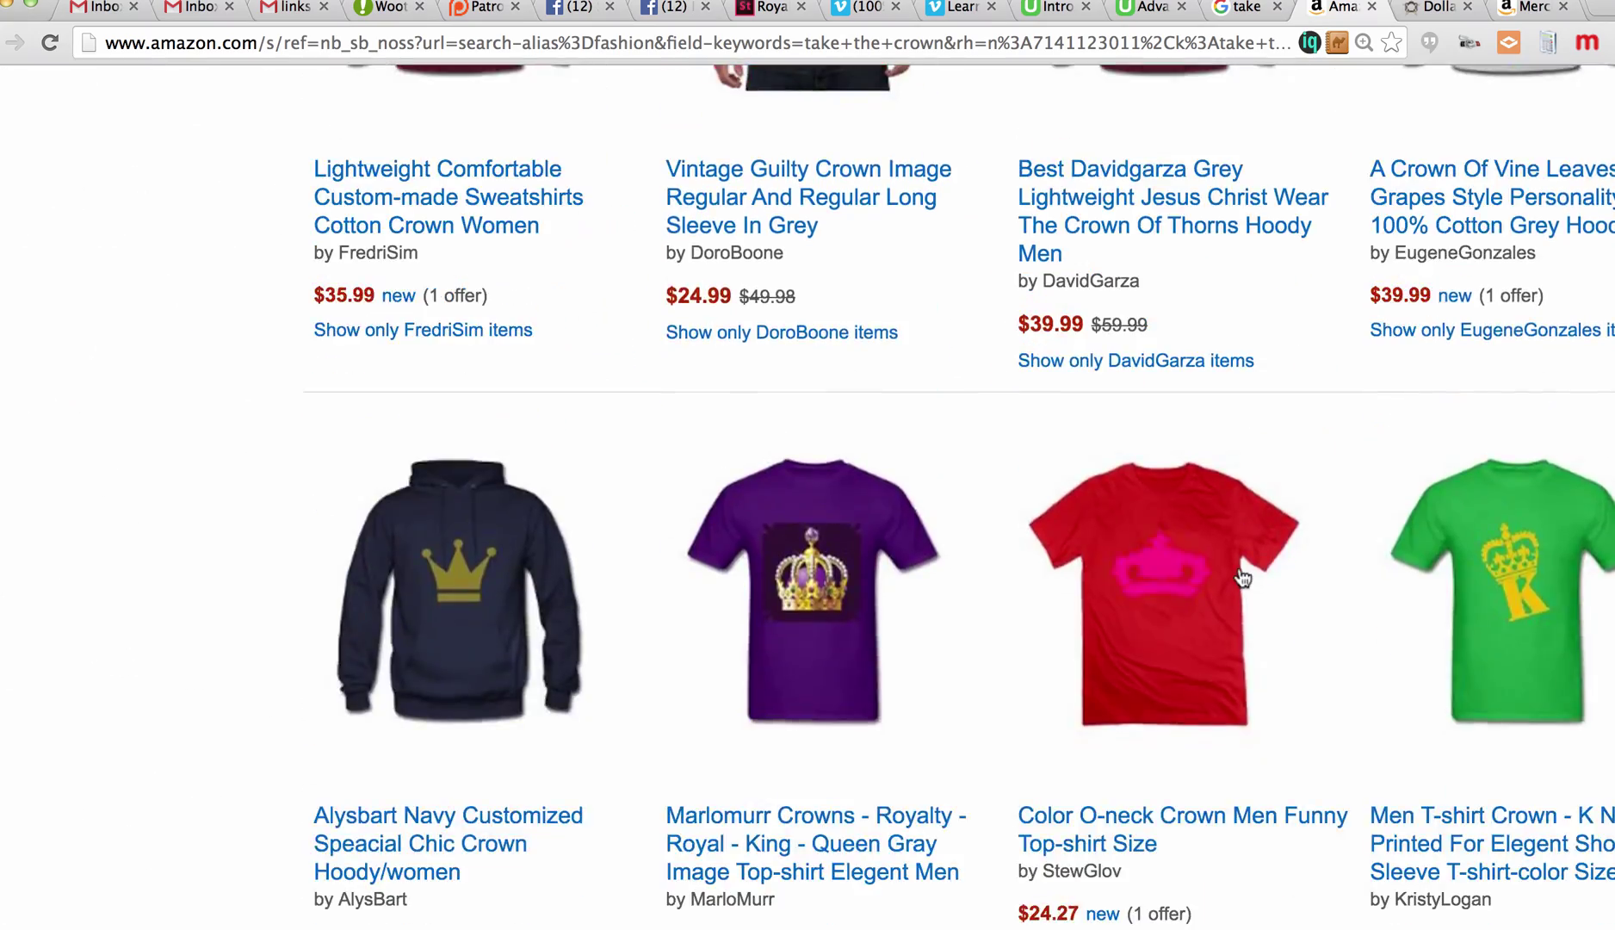
pyautogui.scroll(-7, 1243, 577)
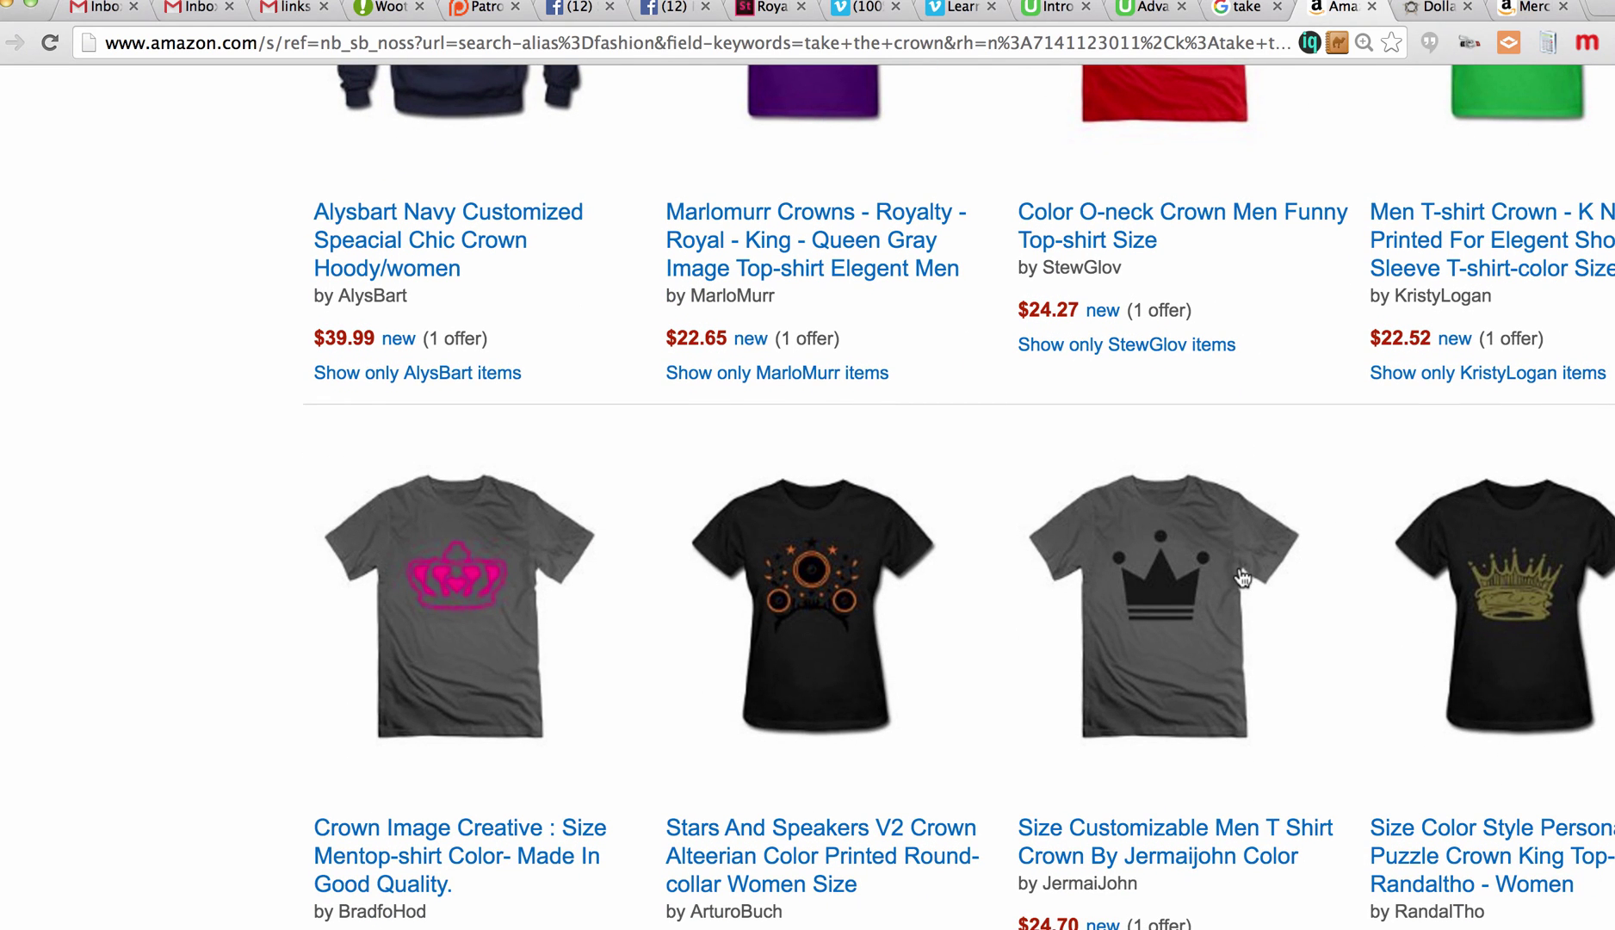
pyautogui.scroll(-8, 1243, 577)
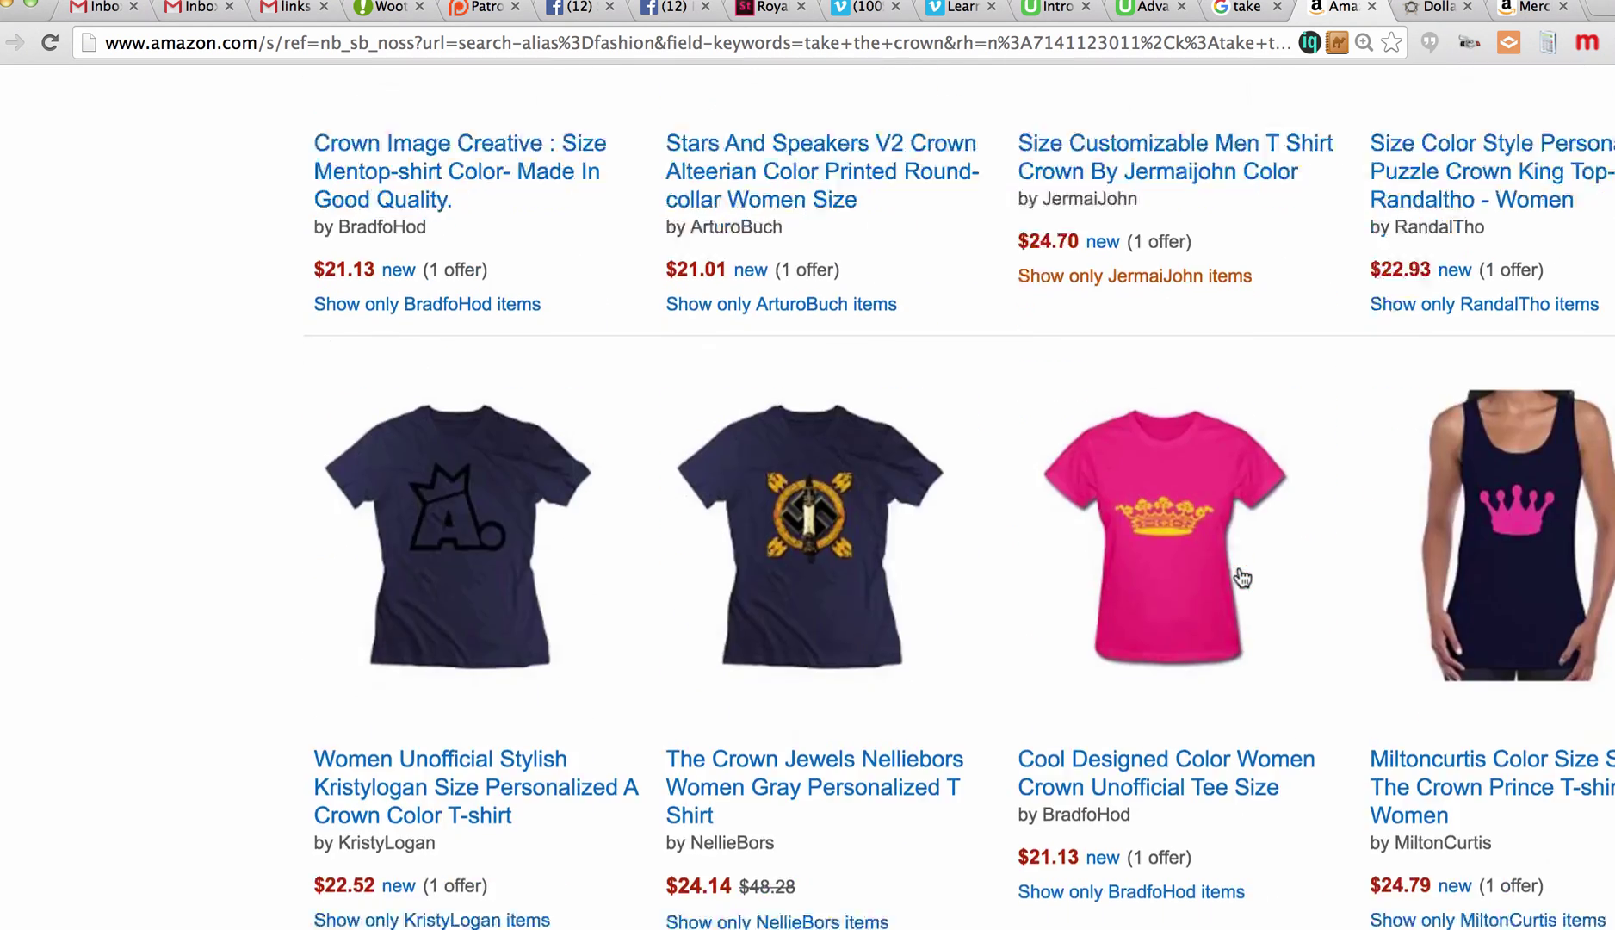
pyautogui.scroll(-12, 1243, 576)
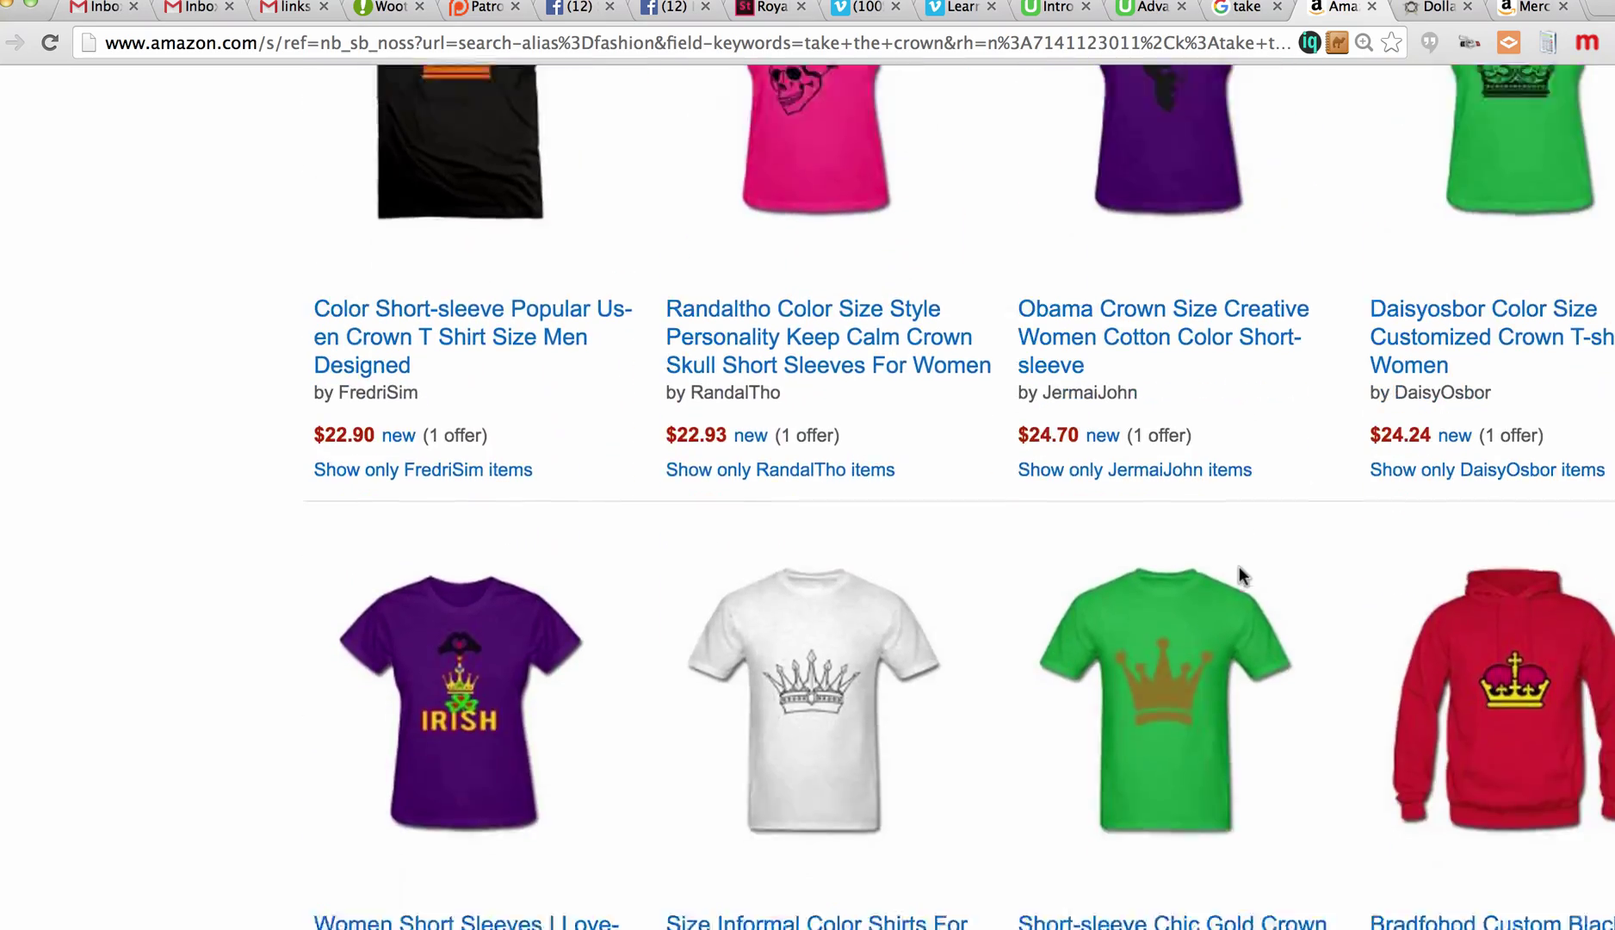
pyautogui.scroll(-1, 1239, 566)
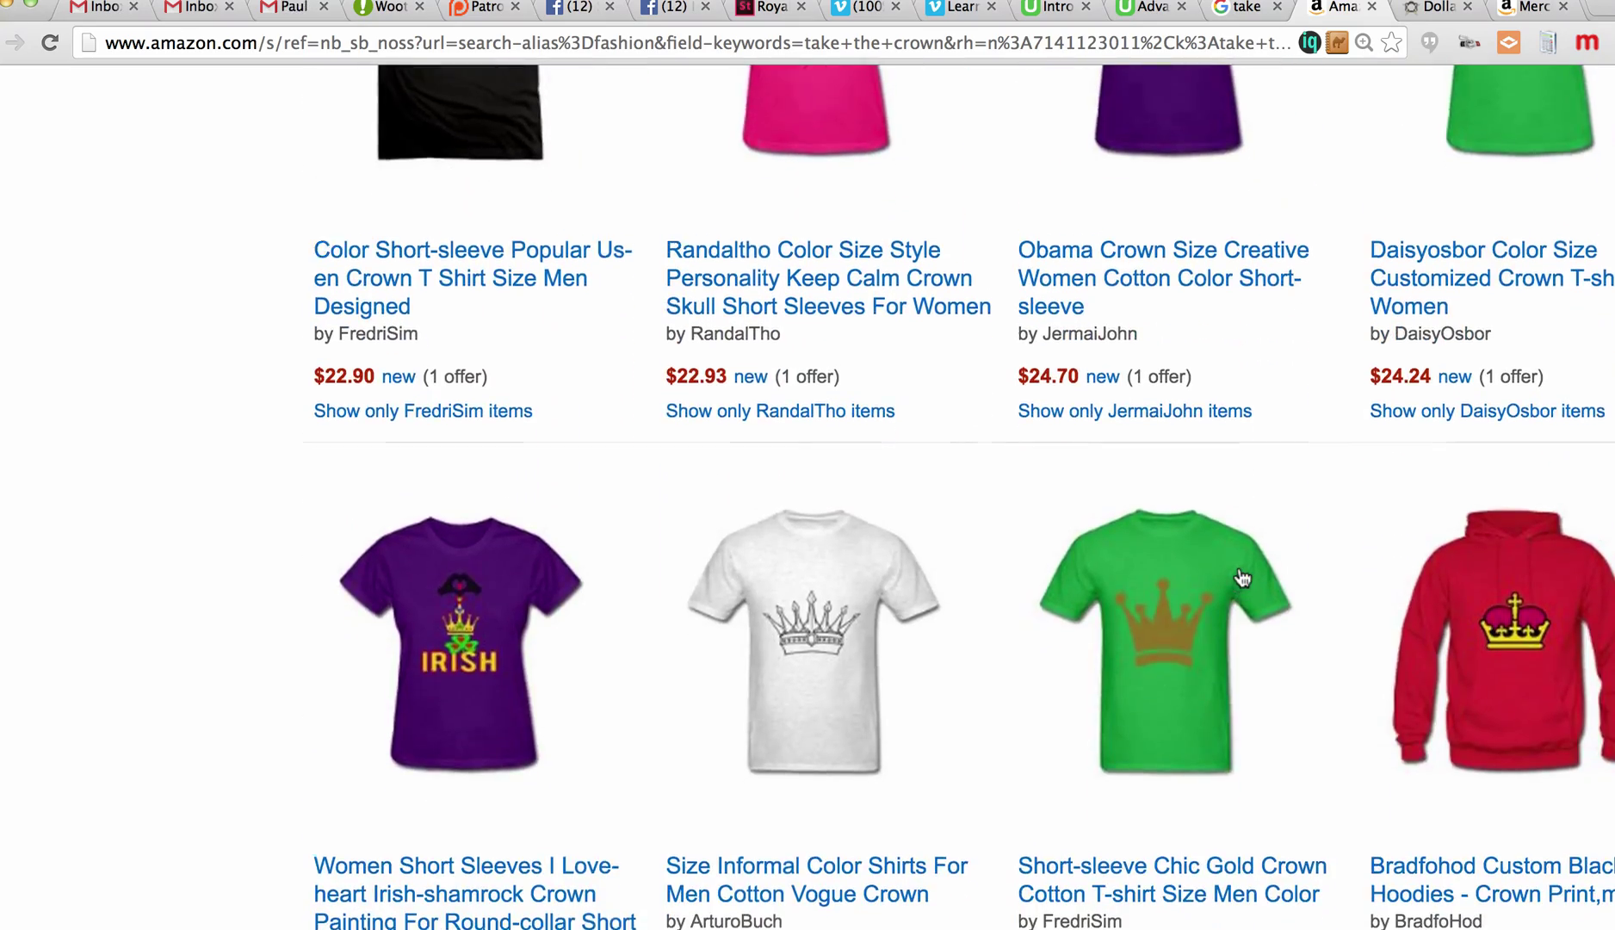
pyautogui.scroll(-17, 1241, 574)
pyautogui.scroll(7, 1239, 570)
pyautogui.scroll(15, 1239, 565)
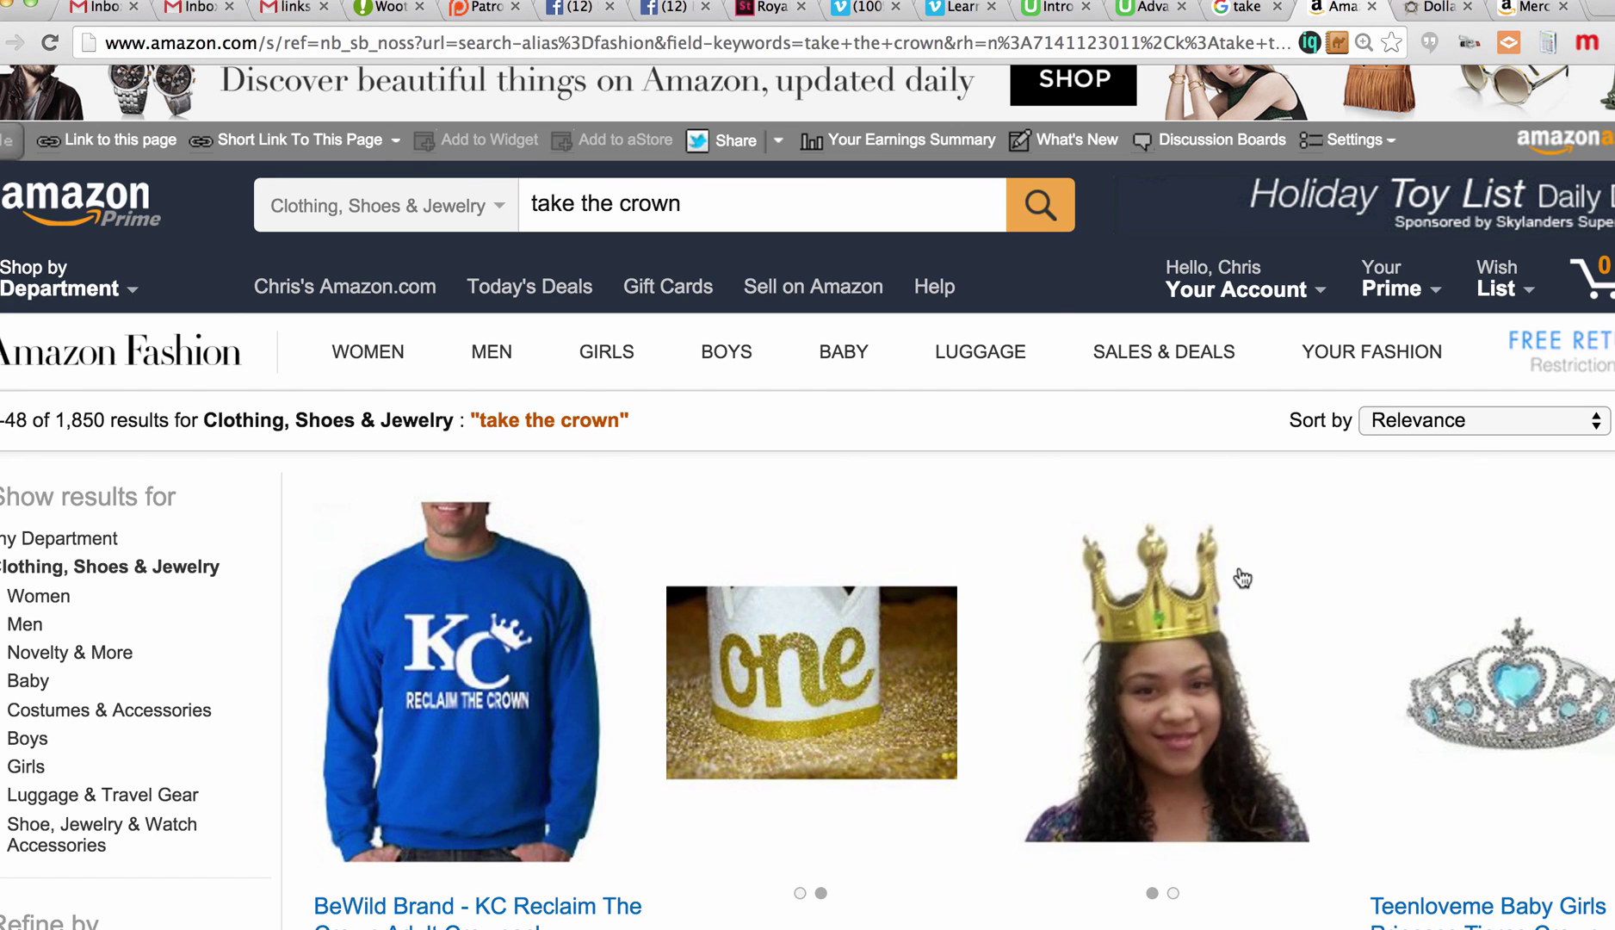
pyautogui.press('super+Tab')
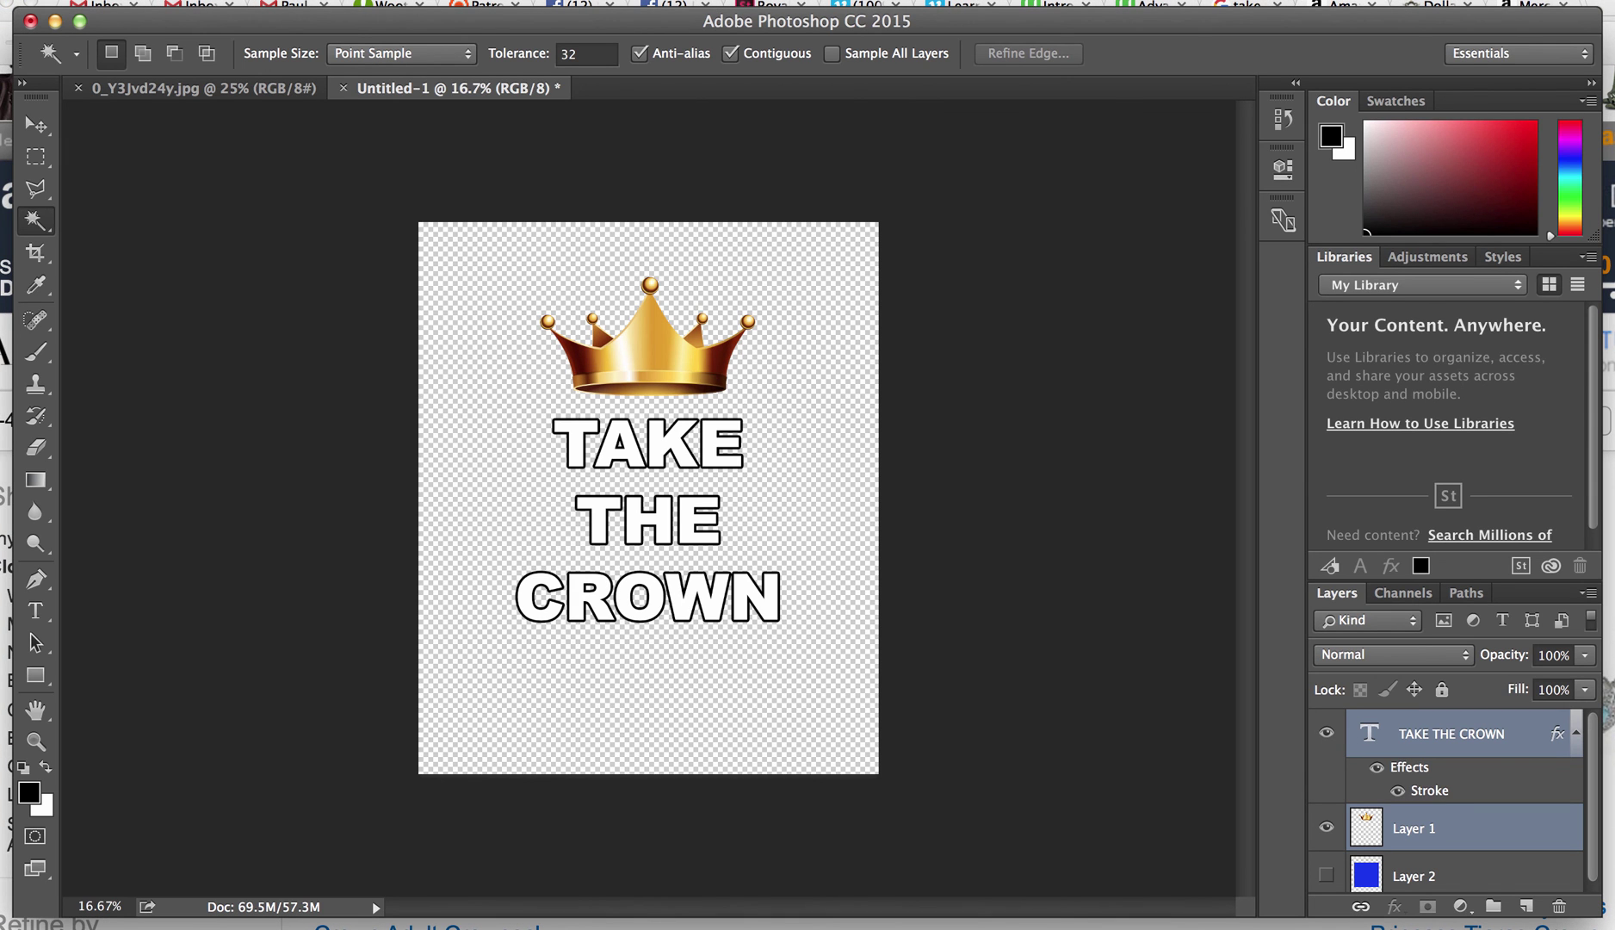